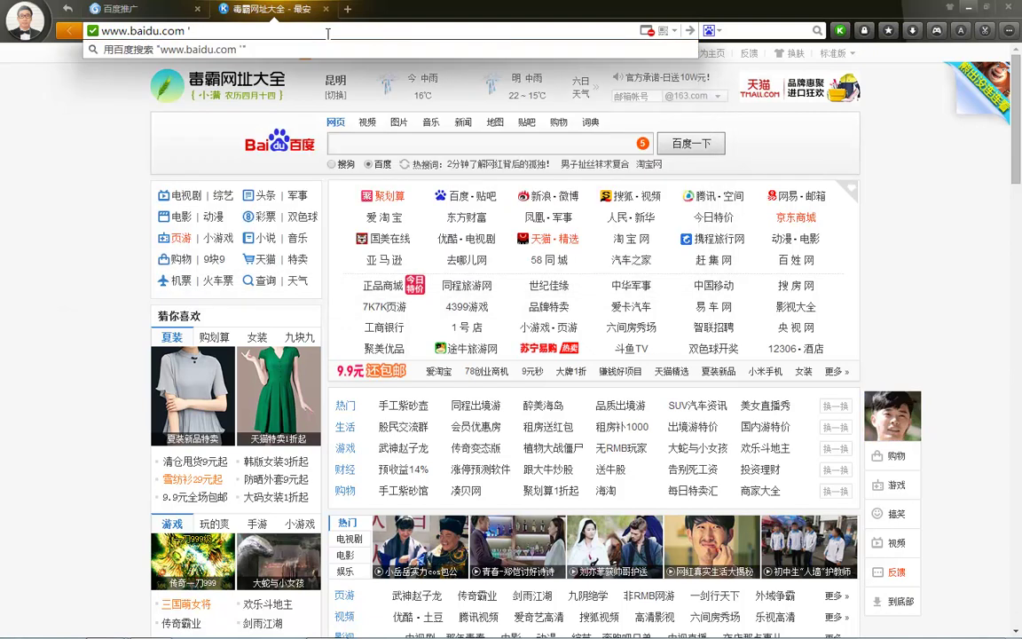
Search Baidu for SEM竞价, correcting the mistyped SEMpxun query
key(Return)
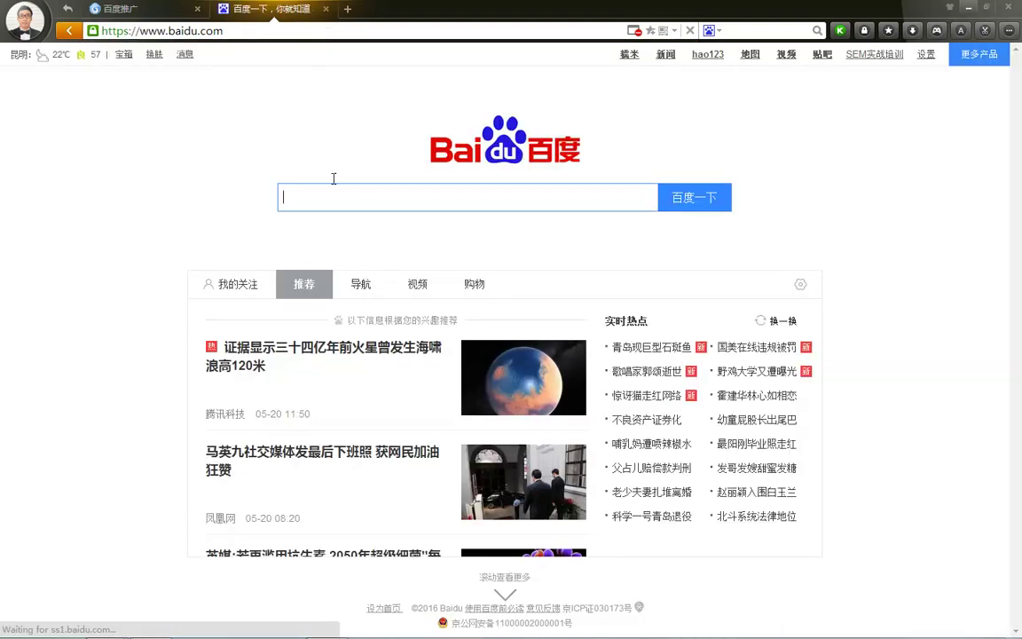
text(SEMpxun)
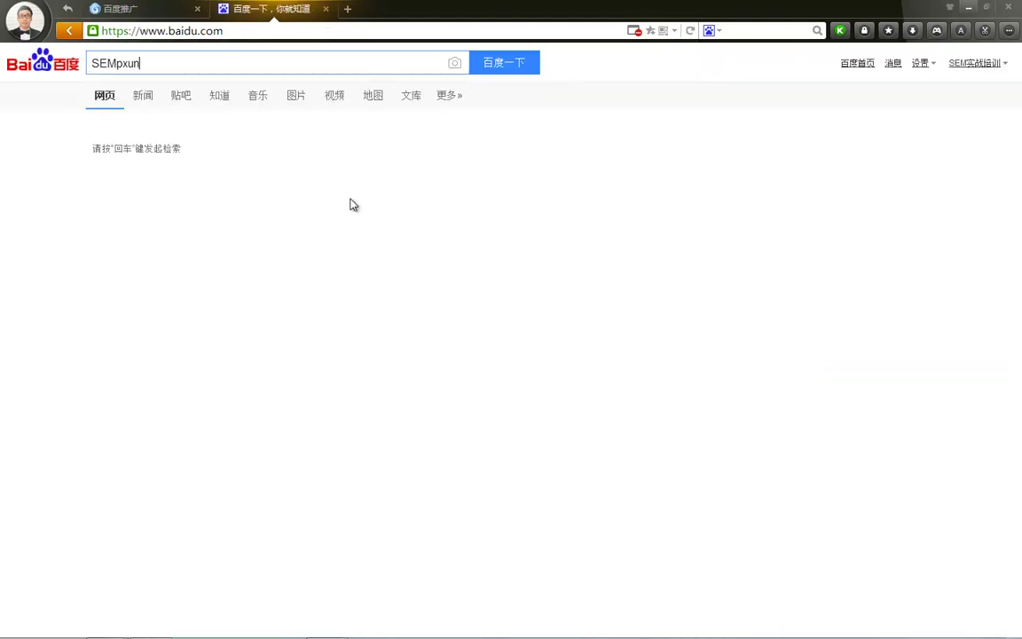
key(Return)
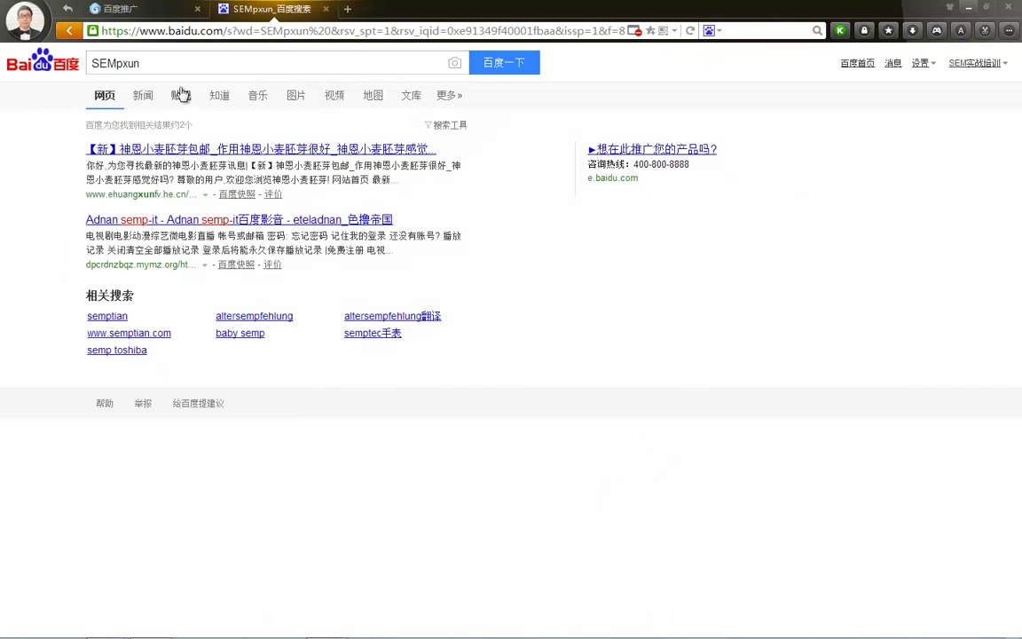
drag(138, 63, 125, 60)
key(BackSpace)
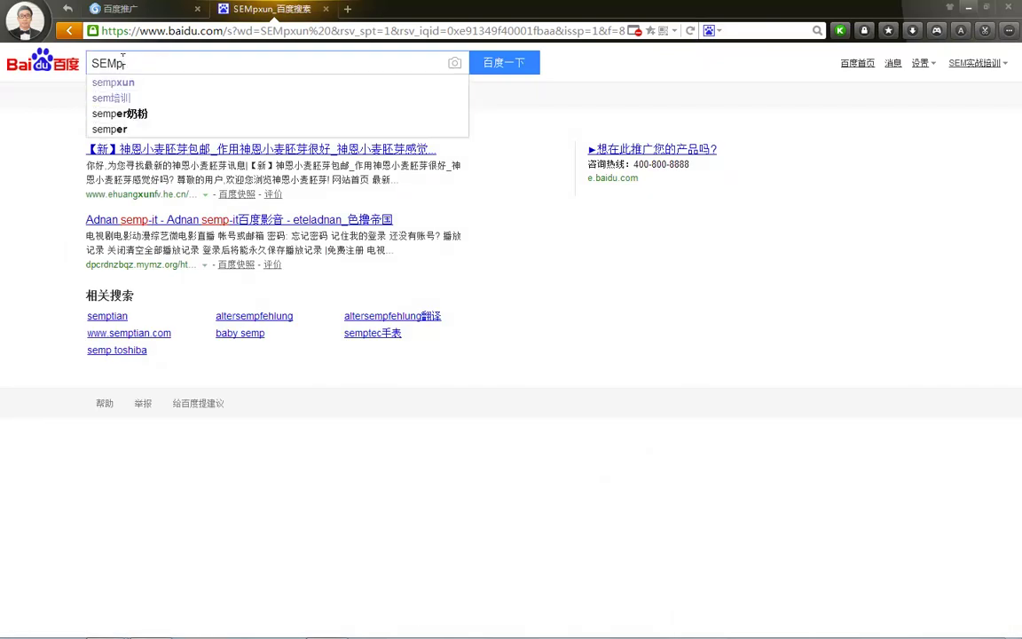
key(BackSpace)
text(jingjia)
key(space)
key(Return)
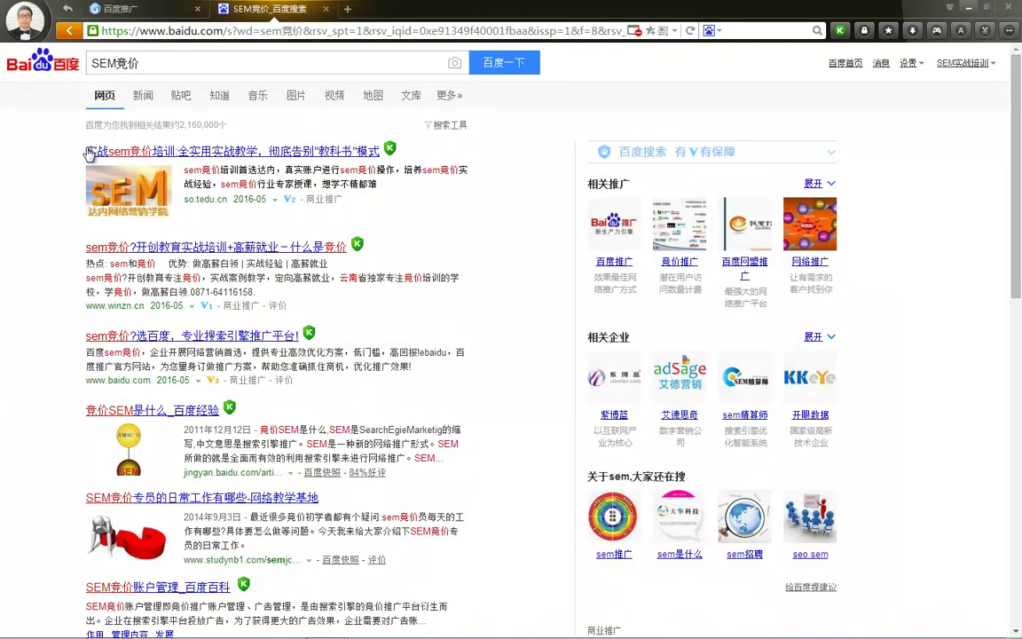
Select the top three sponsored ad results on the SEM竞价 results page
drag(426, 153, 71, 137)
drag(416, 202, 85, 146)
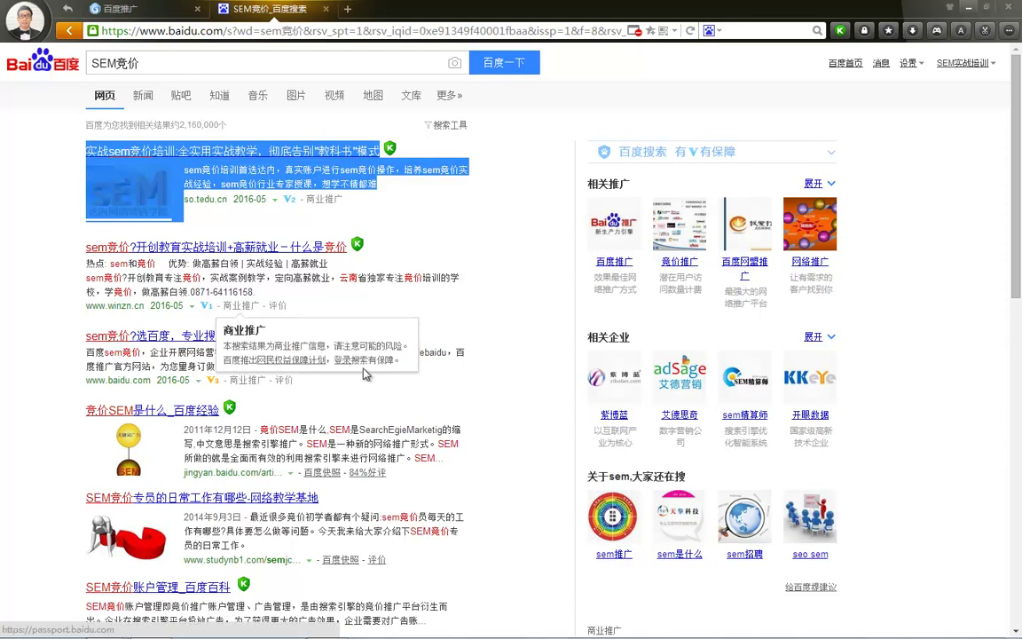
drag(411, 366, 56, 143)
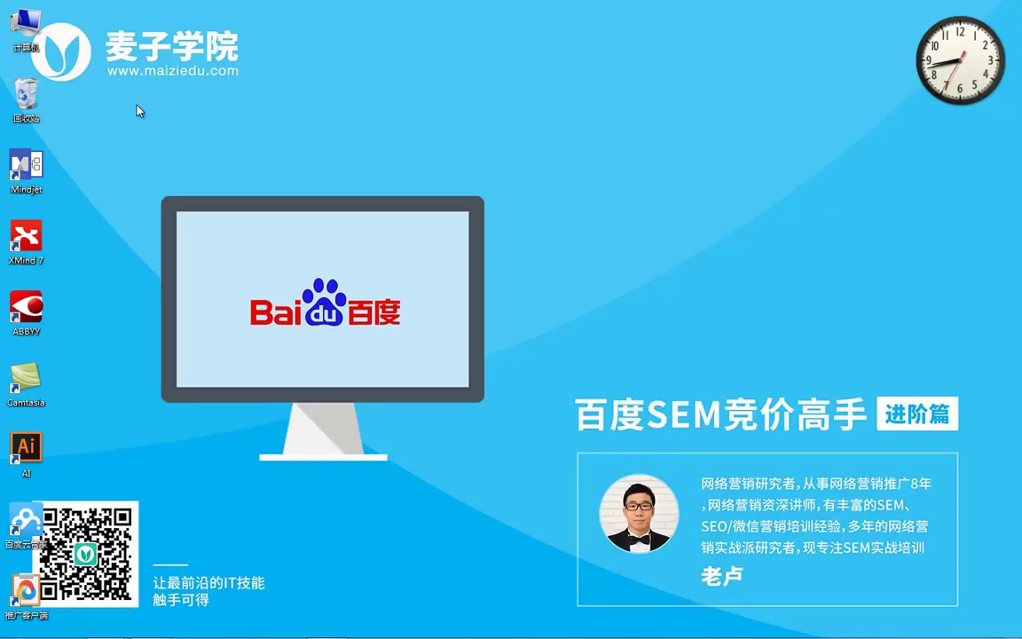
Create a new Excel worksheet on the desktop and open it
right_click(141, 102)
mouse_move(73, 232)
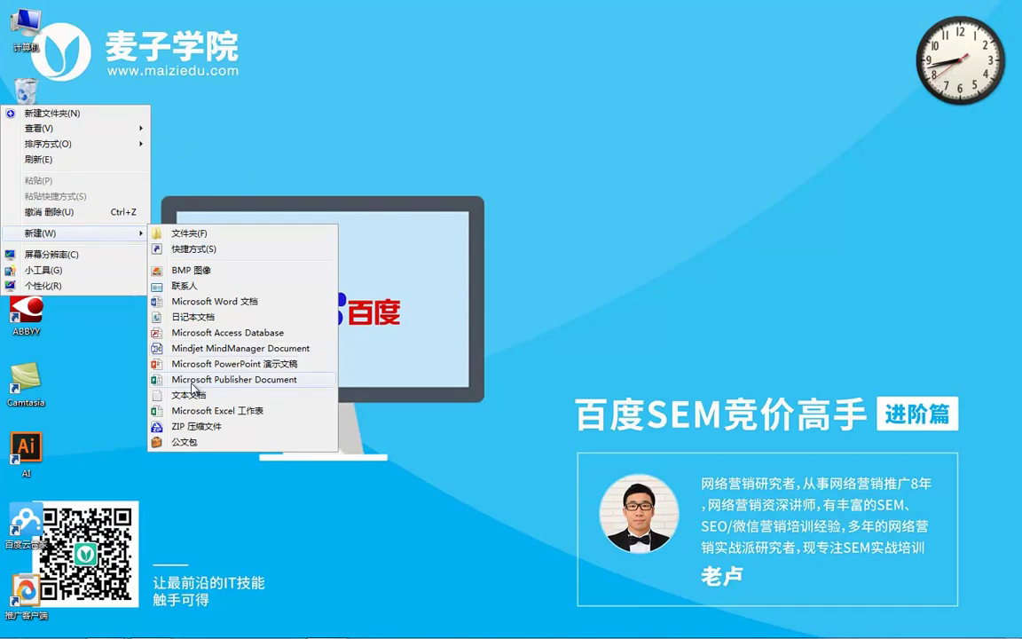
click(190, 410)
double_click(78, 27)
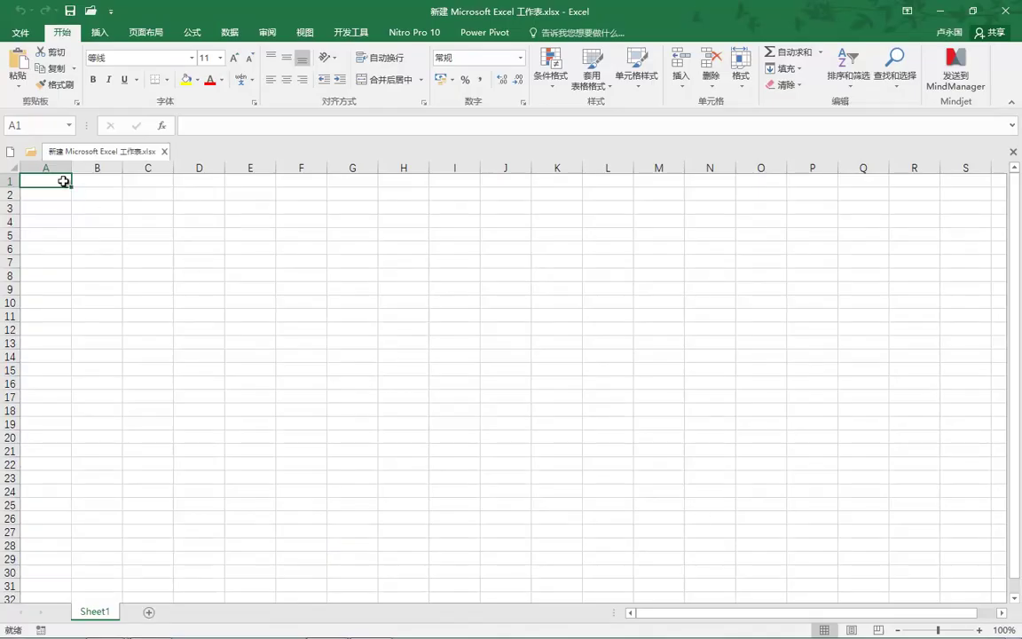
Paste the ads into A1 as plain text, widen column B, and close without saving
key(ctrl+v)
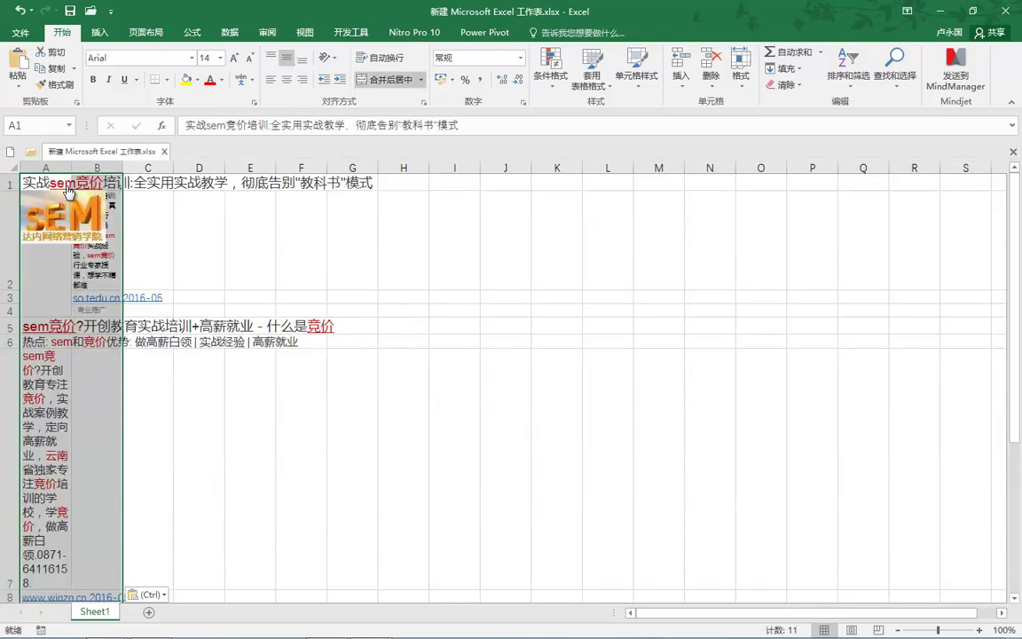
click(164, 599)
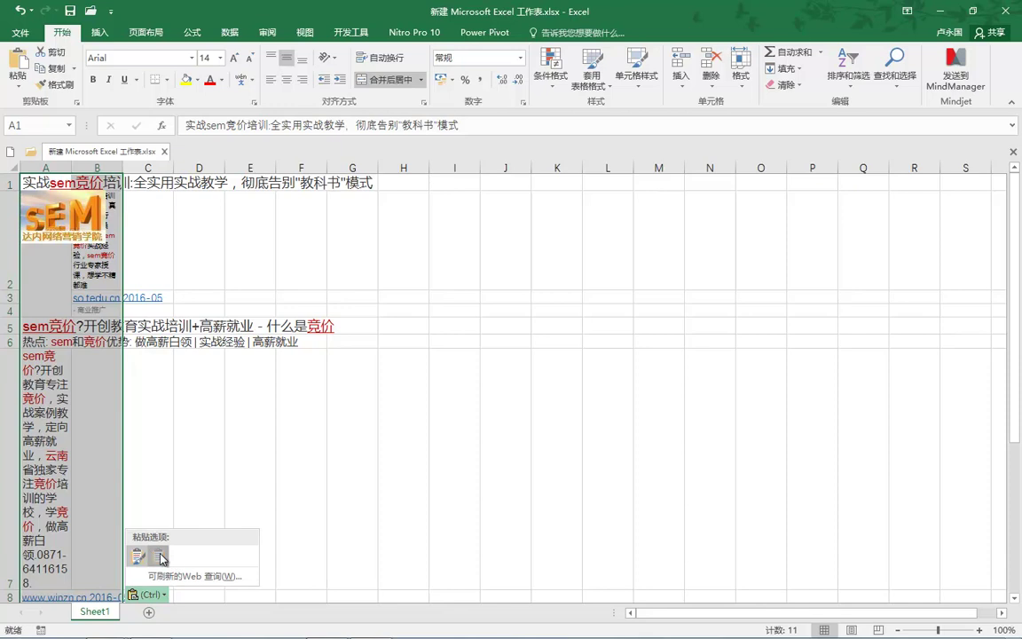
click(157, 504)
drag(124, 166, 847, 167)
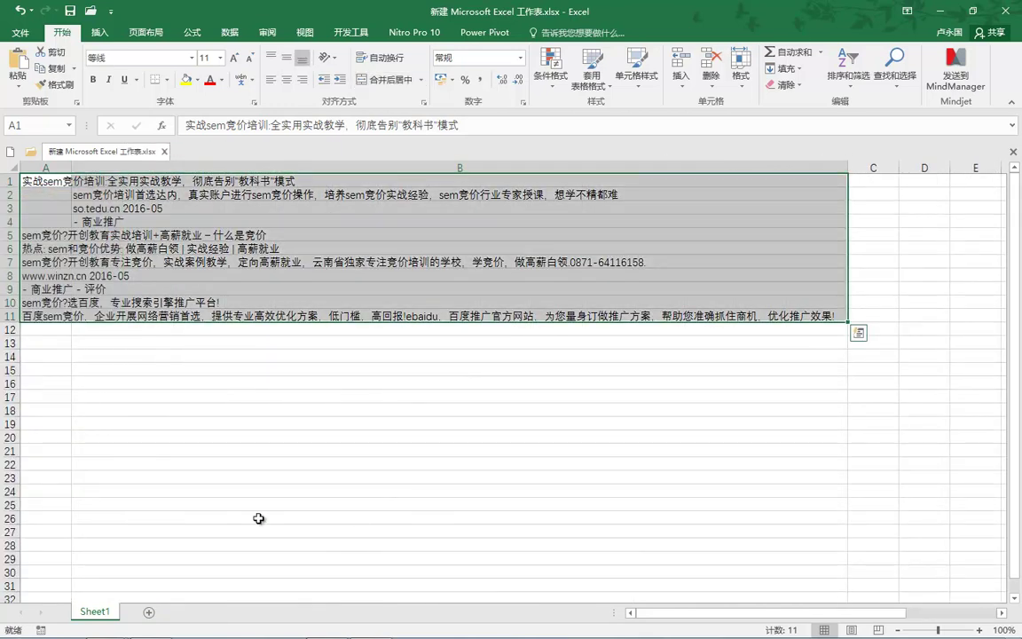
key(alt+F4)
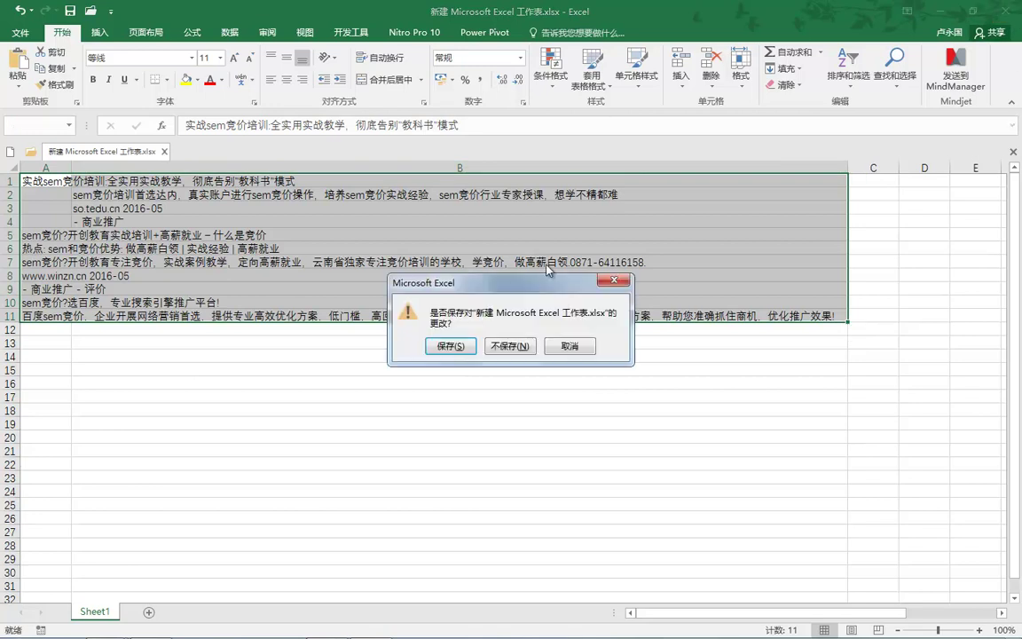
click(520, 350)
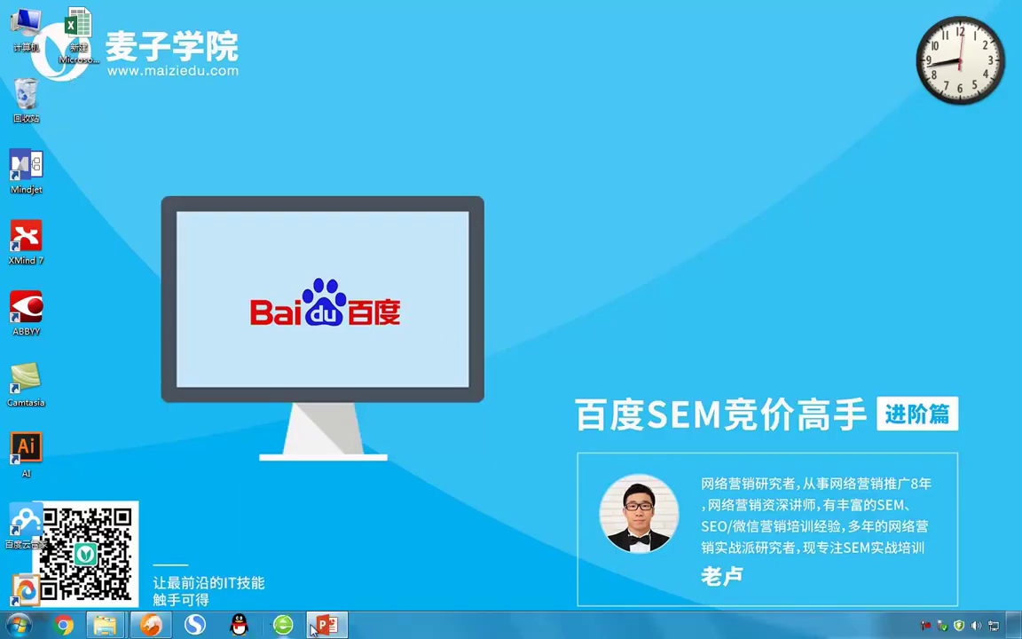
Bring up the PowerPoint deck and present it through to the open platform slide
mouse_move(341, 625)
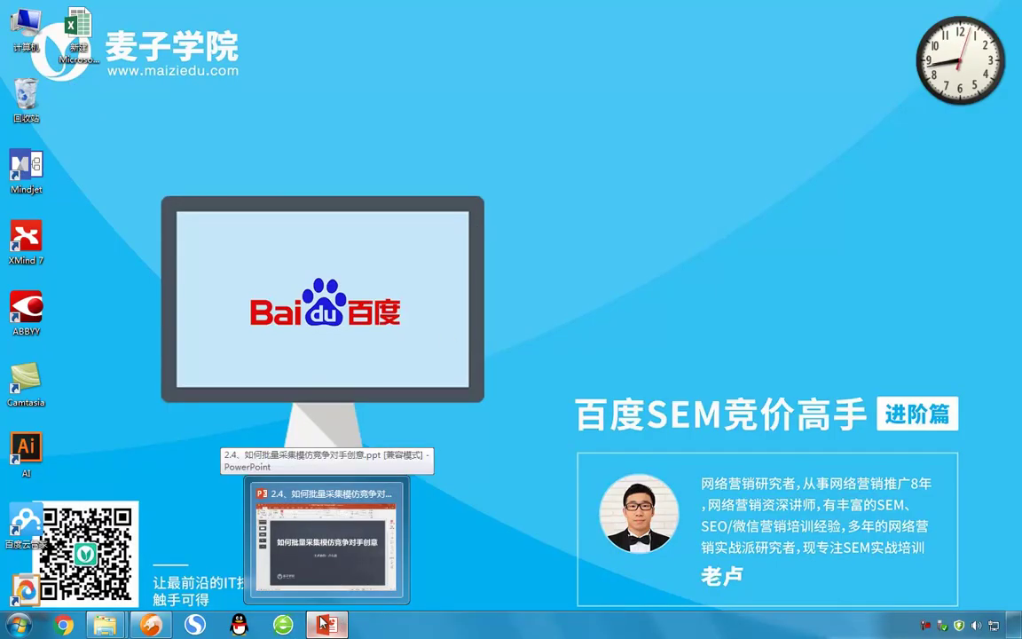
click(288, 555)
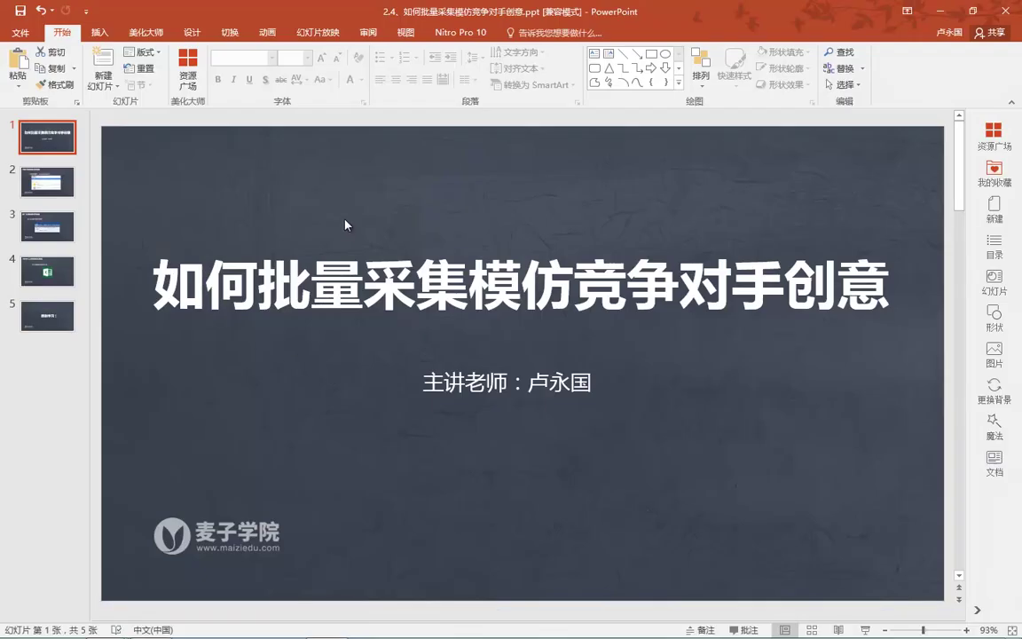
key(F5)
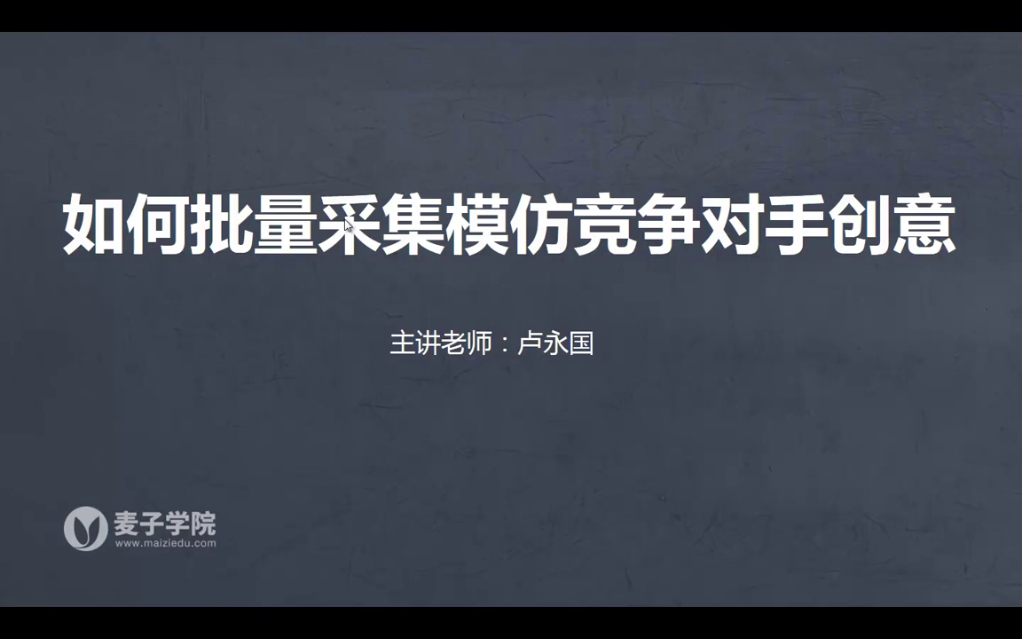
click(346, 225)
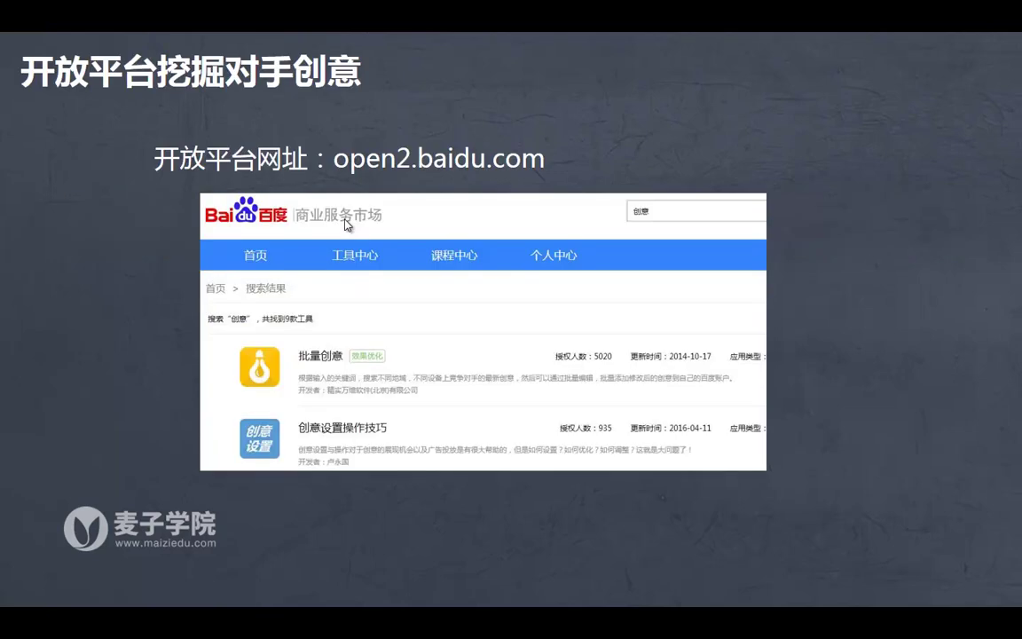
key(Escape)
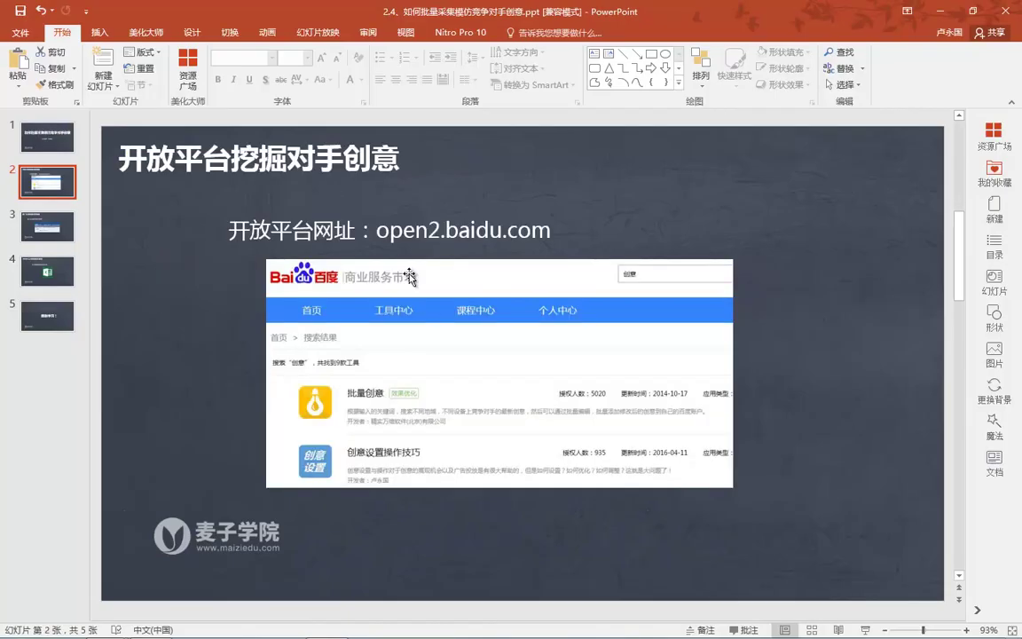
Copy the open2.baidu.com address from the slide and open a new browser tab
drag(377, 231, 595, 227)
key(ctrl+c)
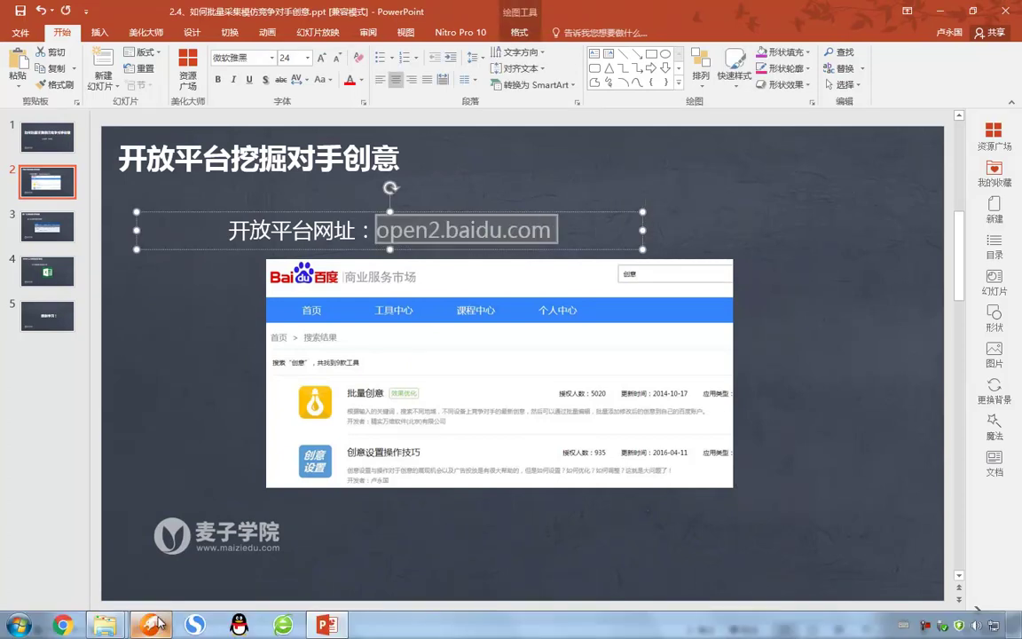
click(151, 625)
click(347, 9)
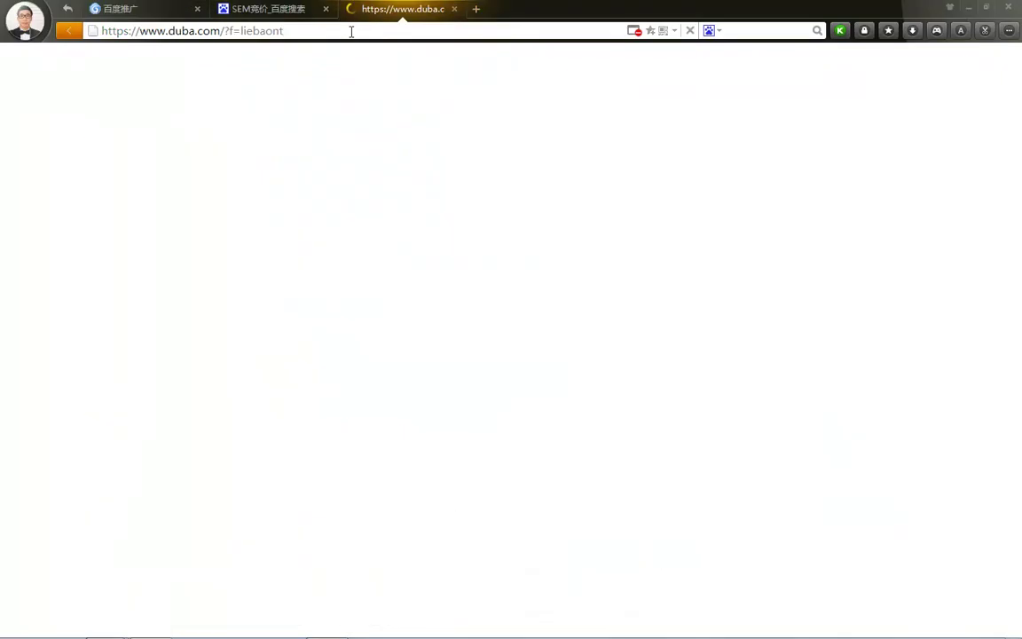
Go to open2.baidu.com in the new tab and close the SEM竞价 results tab
click(351, 31)
key(ctrl+v)
key(Return)
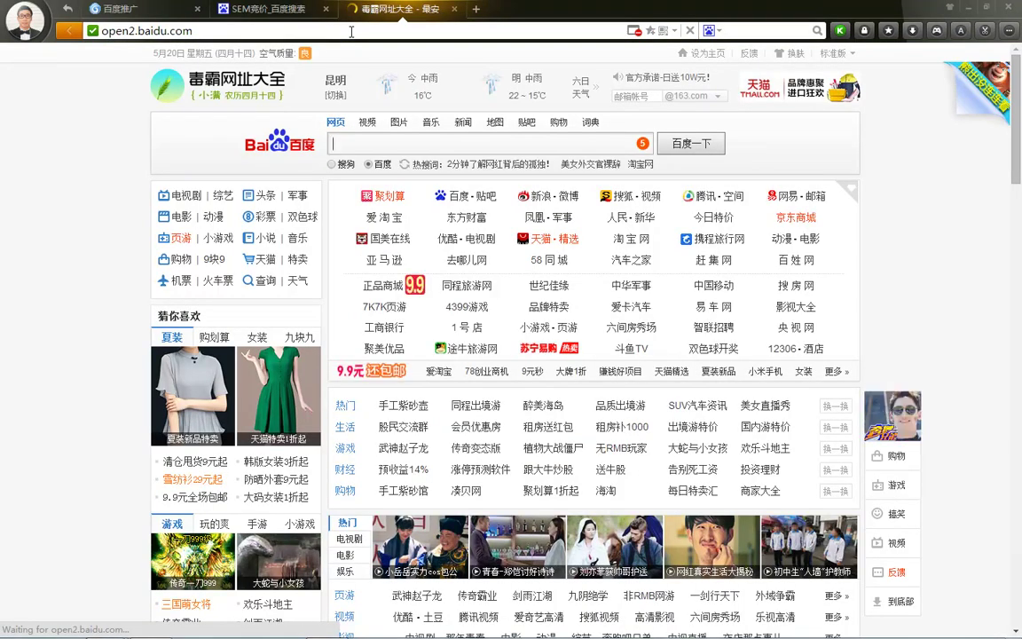
click(351, 31)
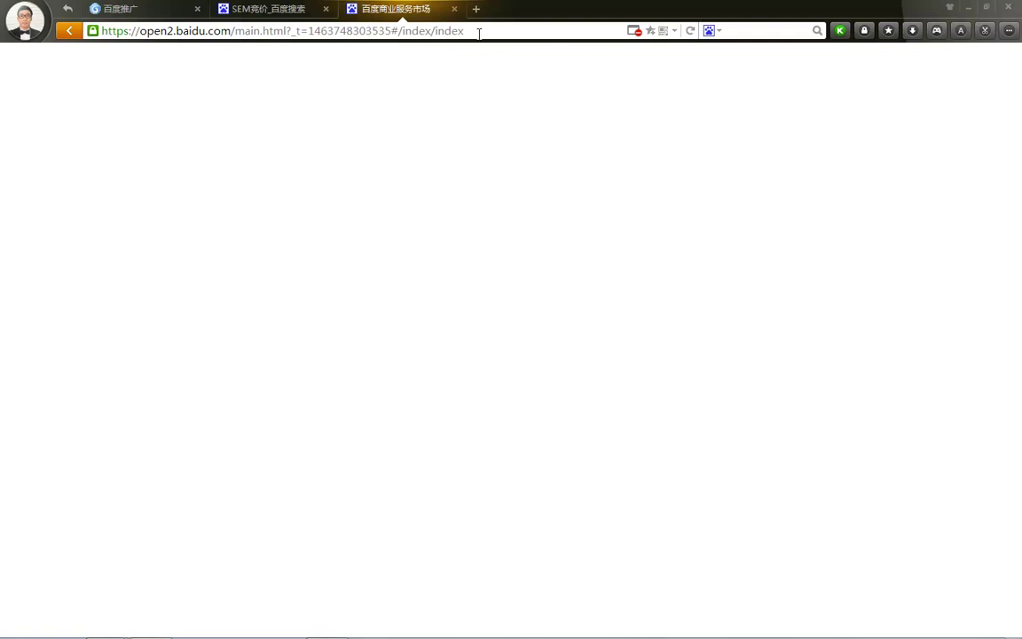
click(326, 9)
click(315, 31)
key(Return)
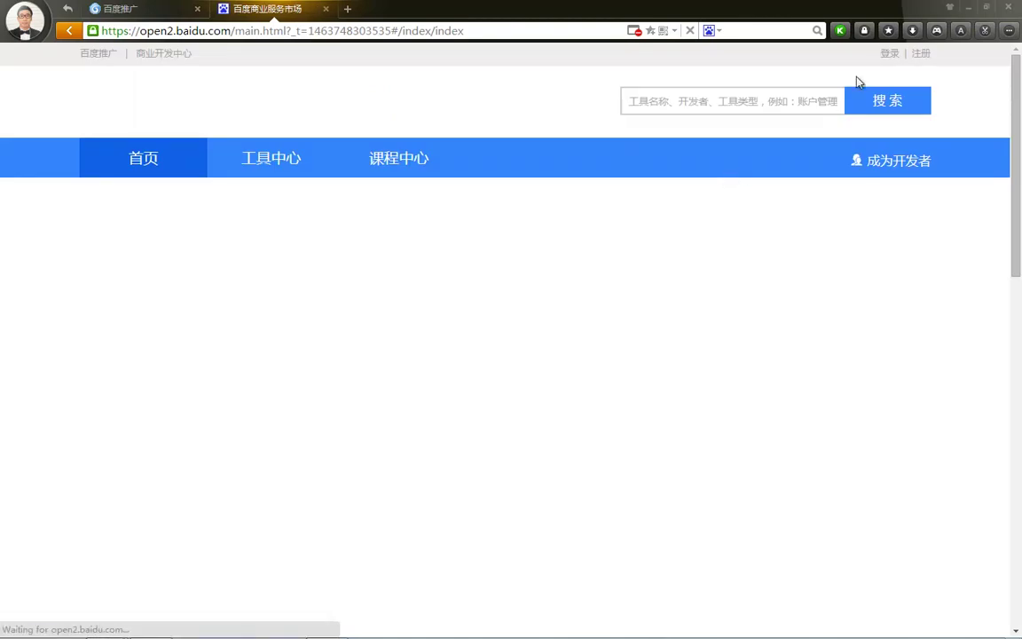
Sign in to 商业服务市场 with the account credentials and captcha c73u
click(885, 56)
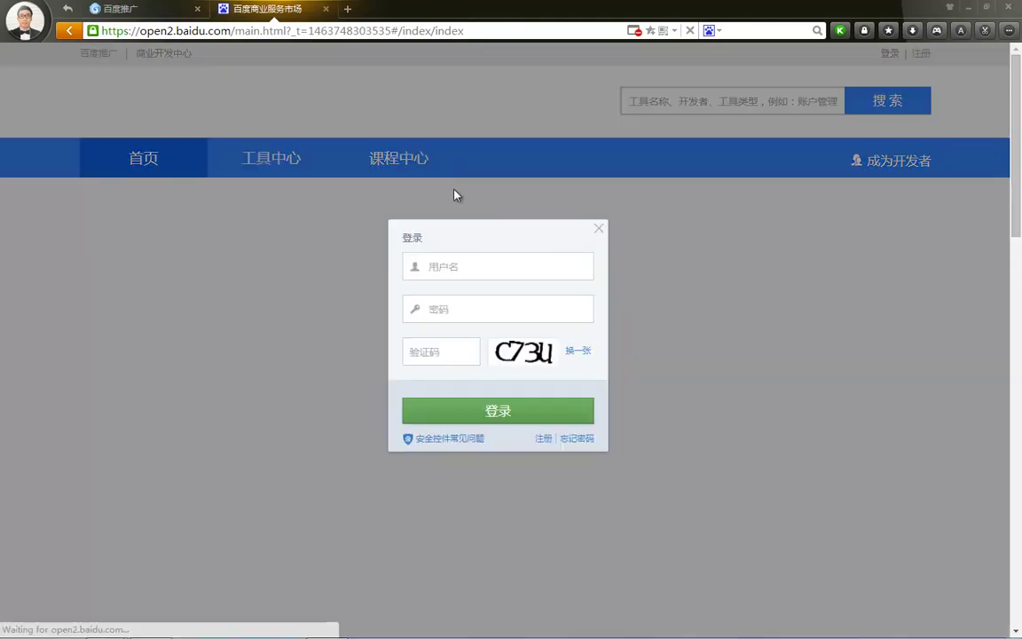
click(451, 351)
text(c7)
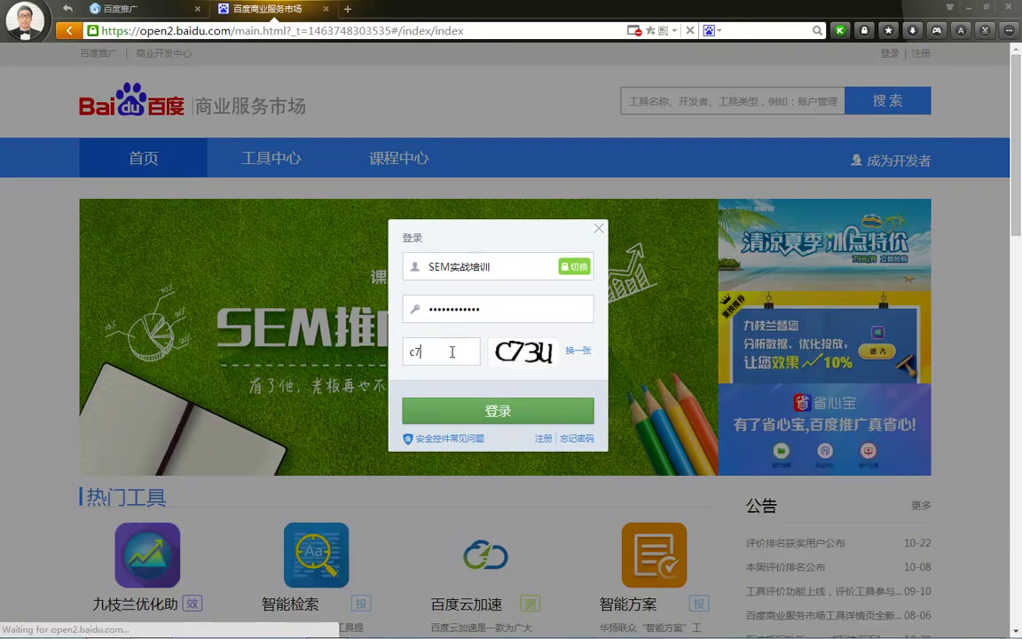
text(3u)
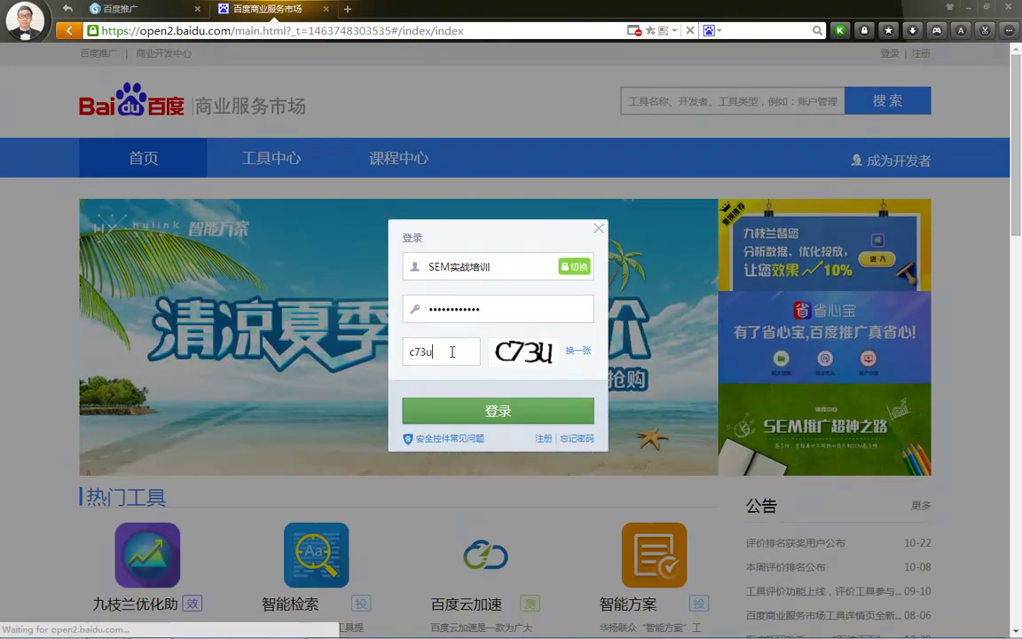
click(483, 411)
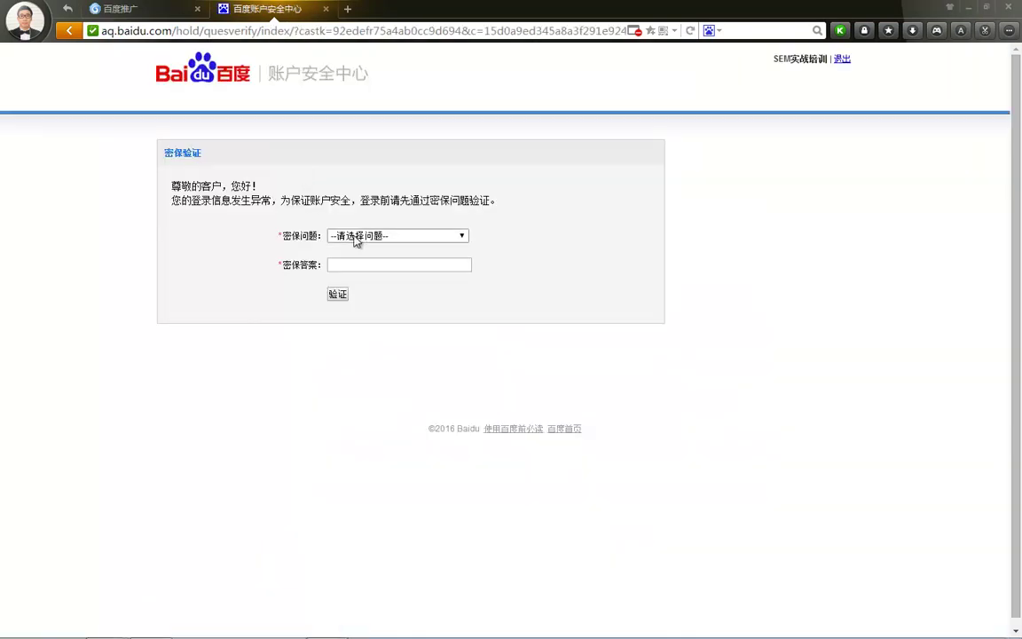
Answer the bound phone number security question and verify
click(355, 235)
click(360, 259)
click(357, 263)
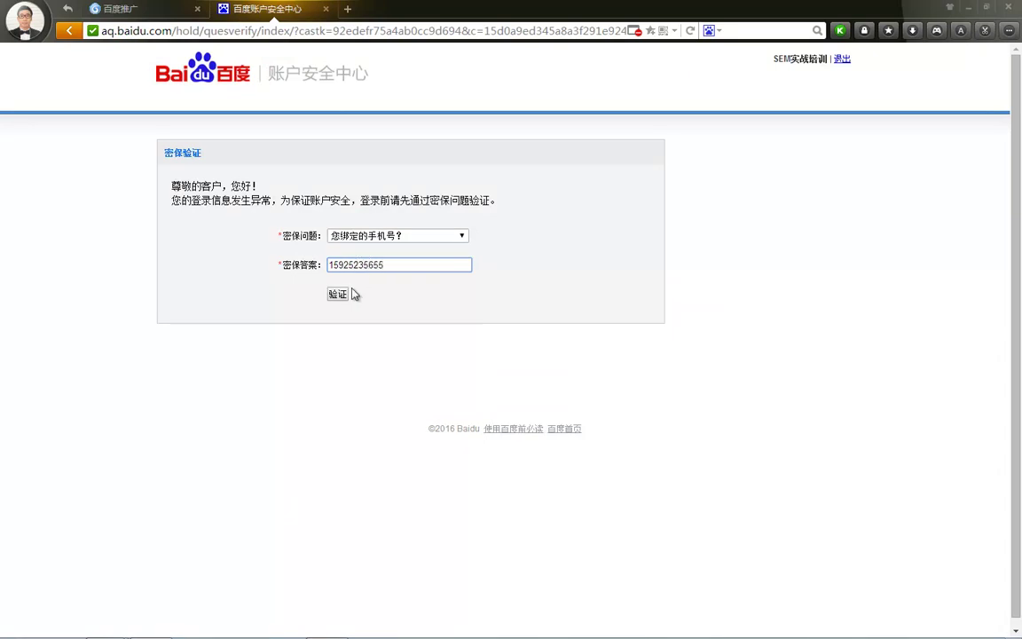
click(337, 295)
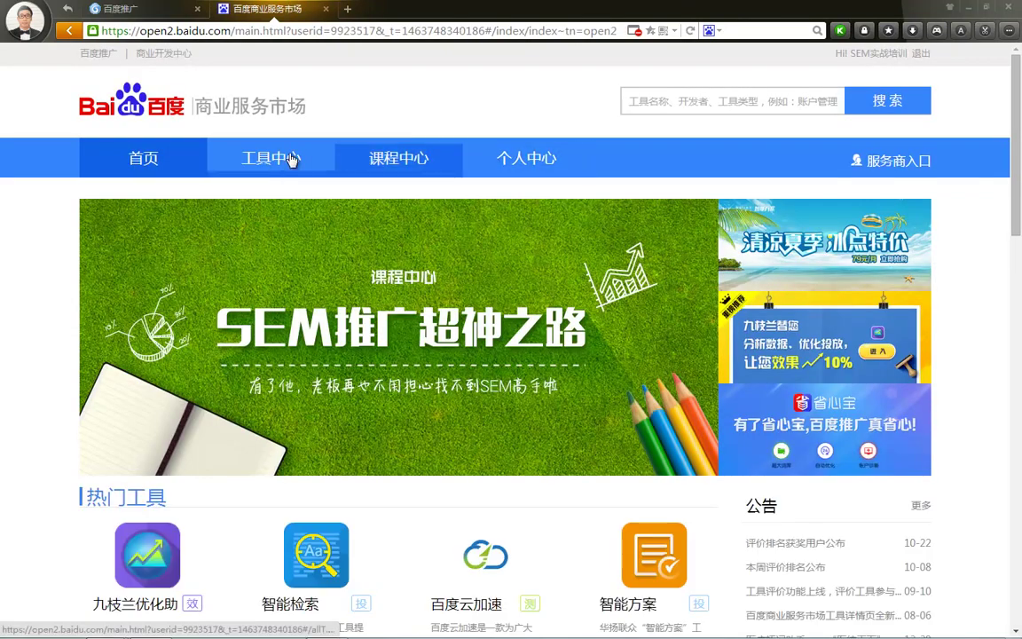
Search the tool centre for 创意, fixing the misspelled pinyin input
click(267, 161)
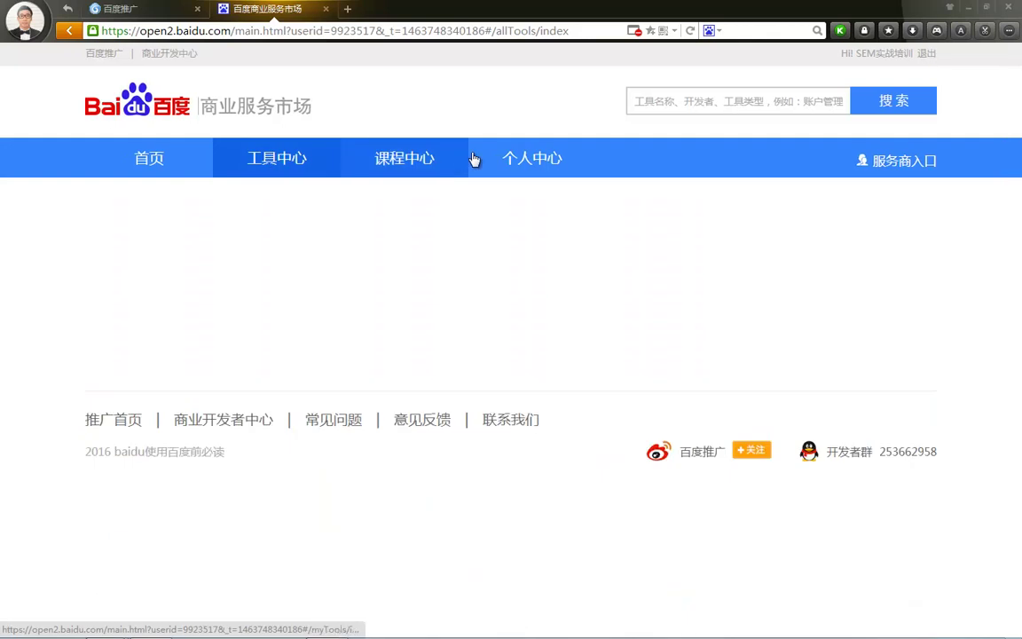
click(704, 103)
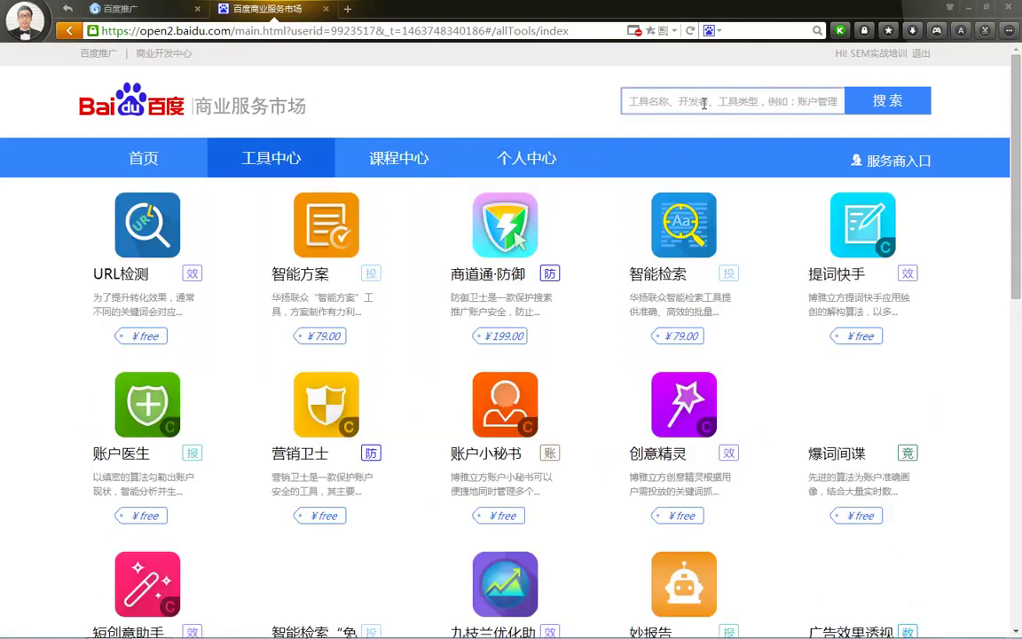
text(chaungyi)
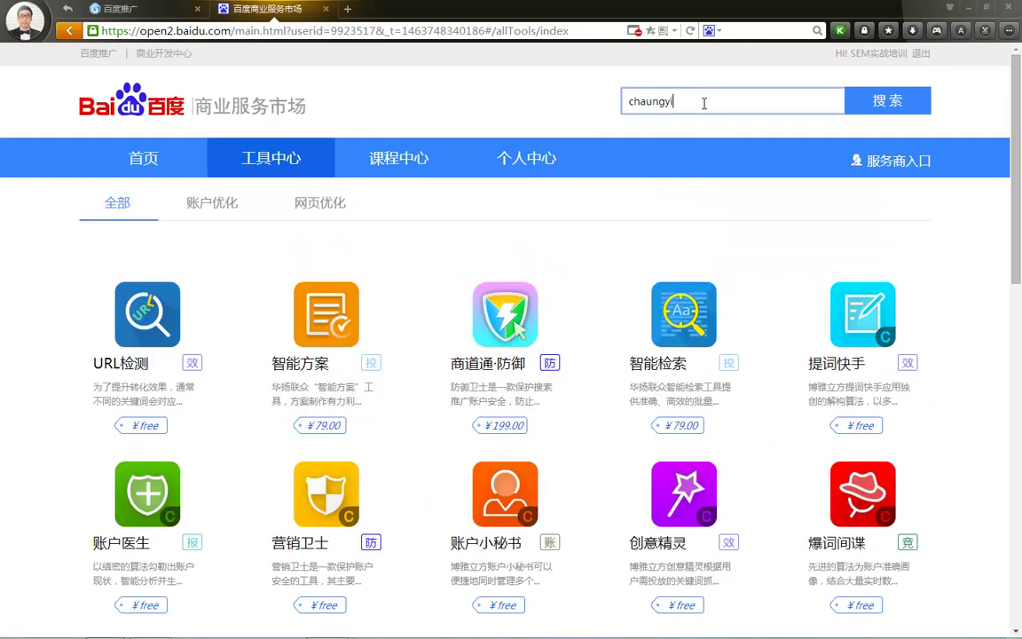
key(BackSpace)
key(BackSpace)
key(BackSpace)
key(BackSpace)
key(BackSpace)
key(BackSpace)
key(BackSpace)
key(BackSpace)
text(ch)
key(BackSpace)
key(BackSpace)
key(BackSpace)
key(BackSpace)
key(BackSpace)
key(BackSpace)
key(BackSpace)
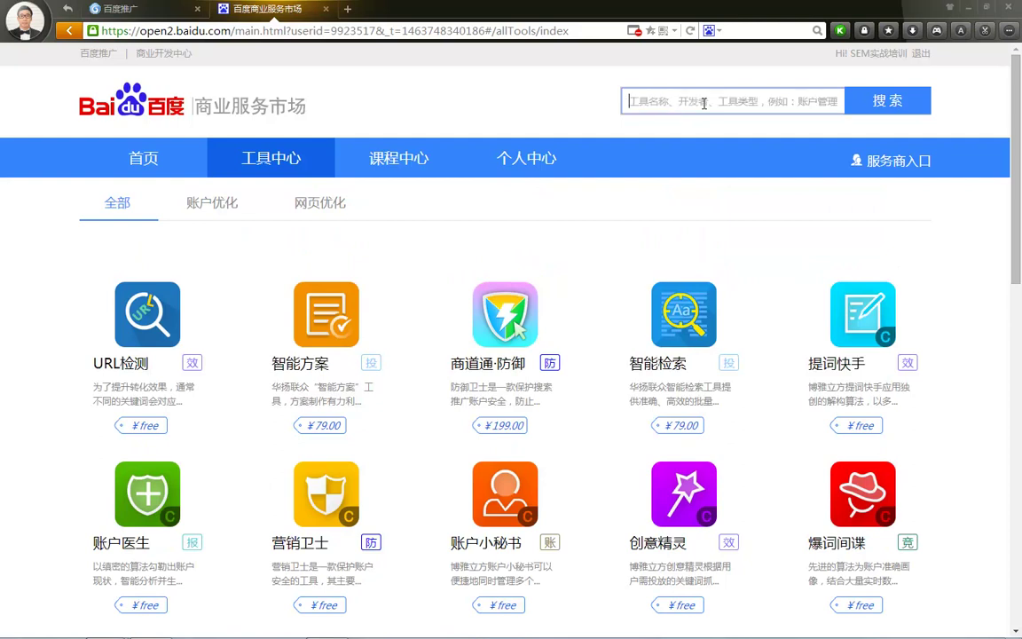
text(chuangyi)
key(space)
key(Return)
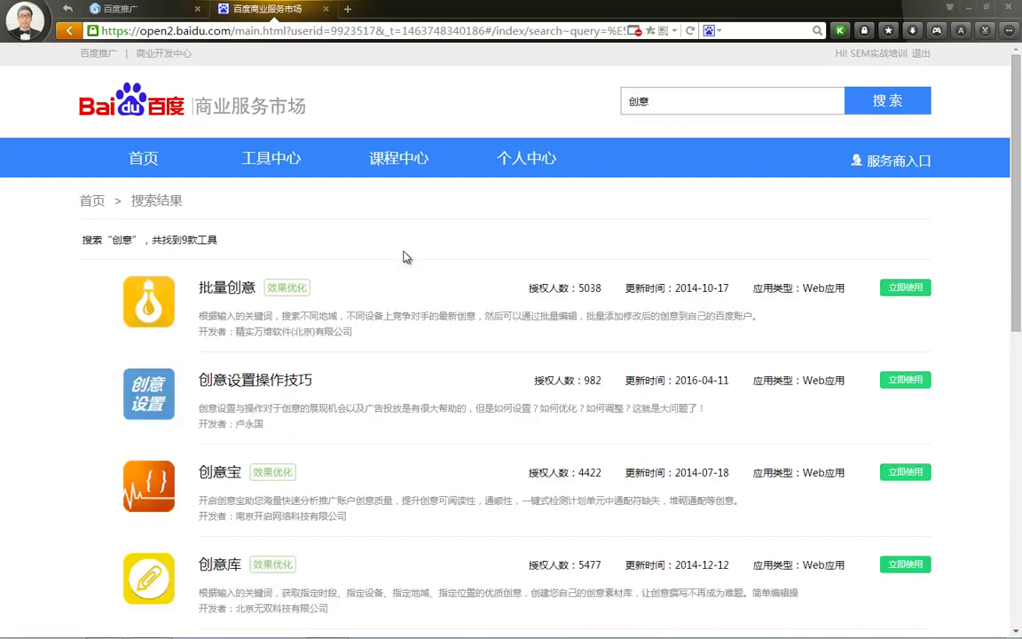
Point out several tools in the 9-result 创意 list, such as 批量创意, 创意宝 and 创意库
click(211, 293)
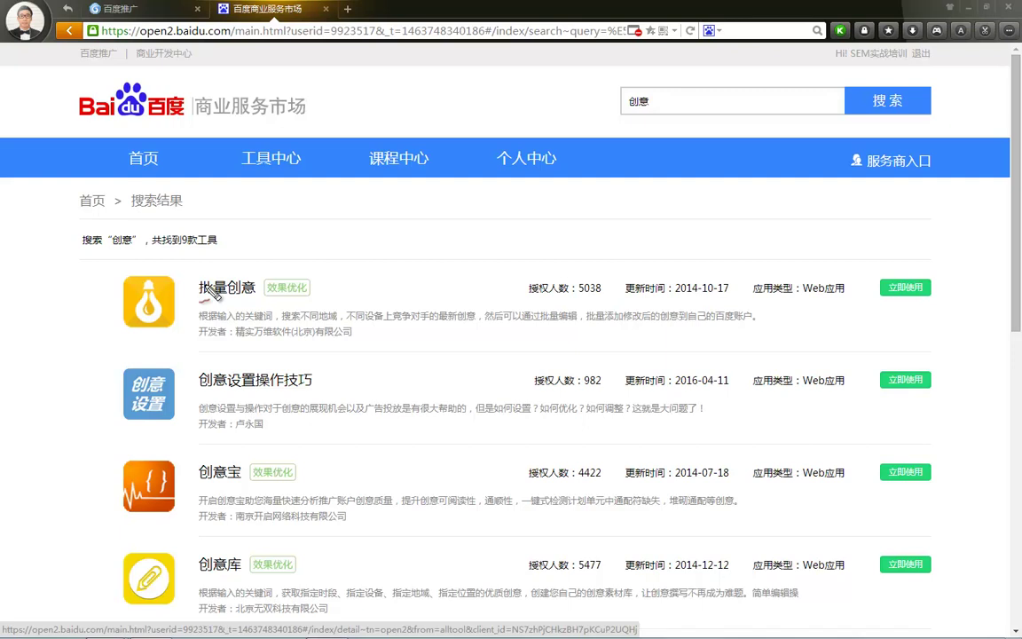
drag(232, 238, 188, 273)
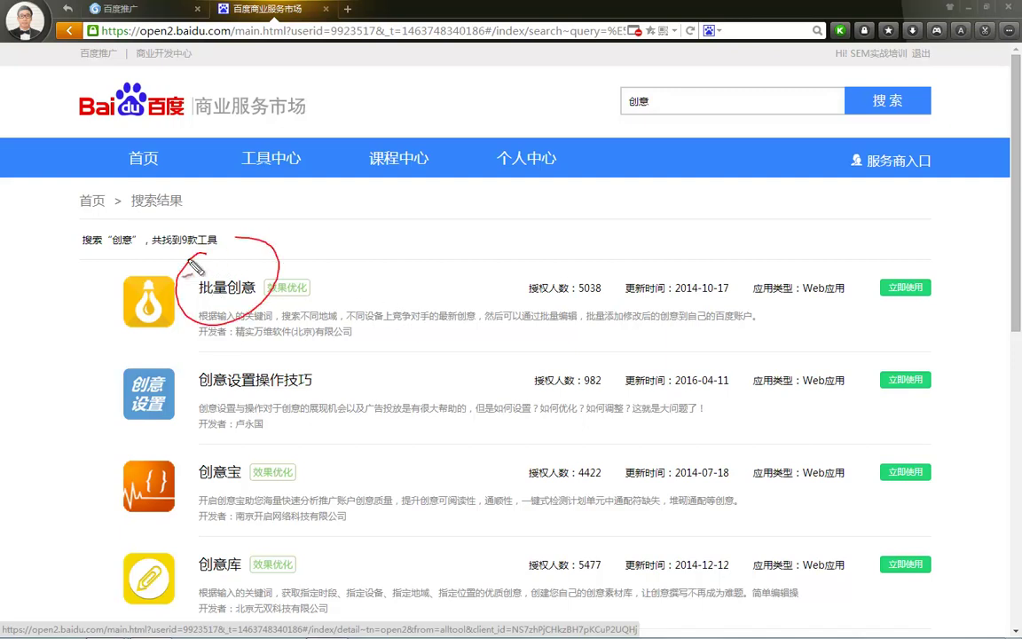
drag(206, 436, 190, 440)
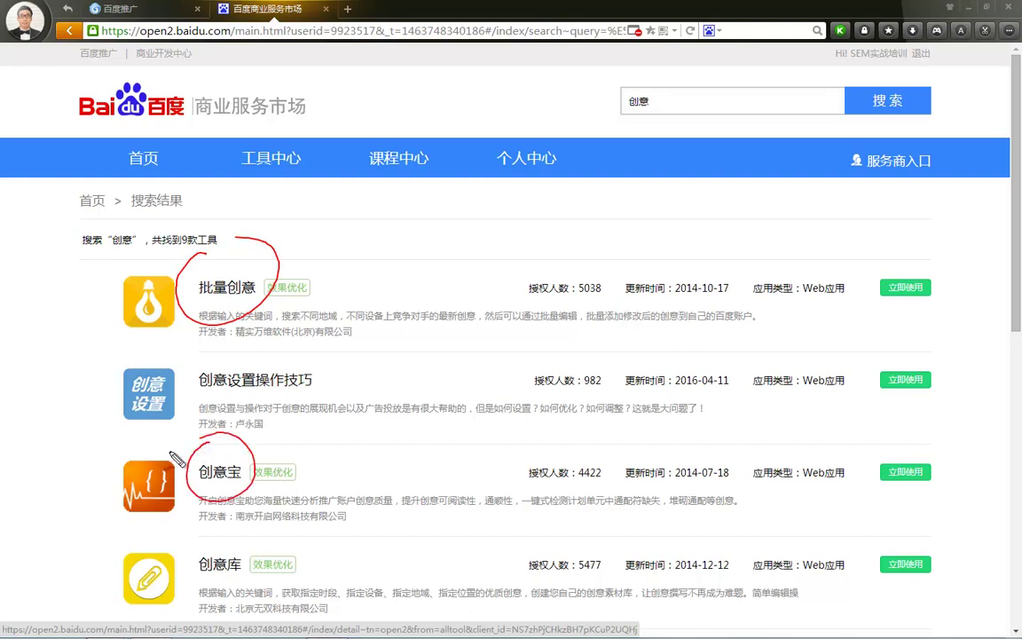
mouse_move(217, 525)
mouse_down()
mouse_move(239, 596)
mouse_move(202, 528)
mouse_up()
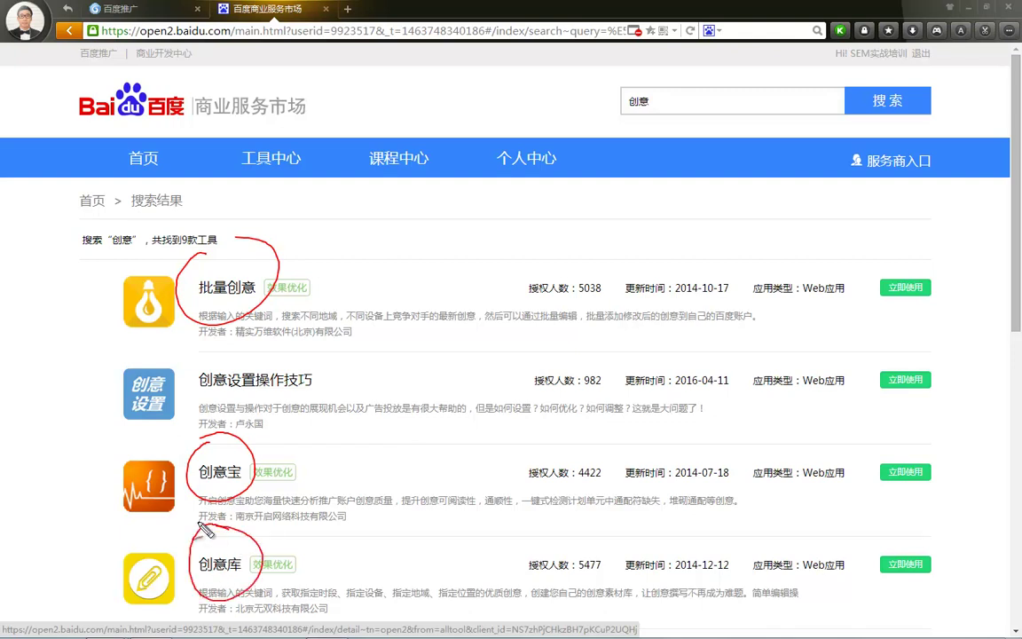
key(Escape)
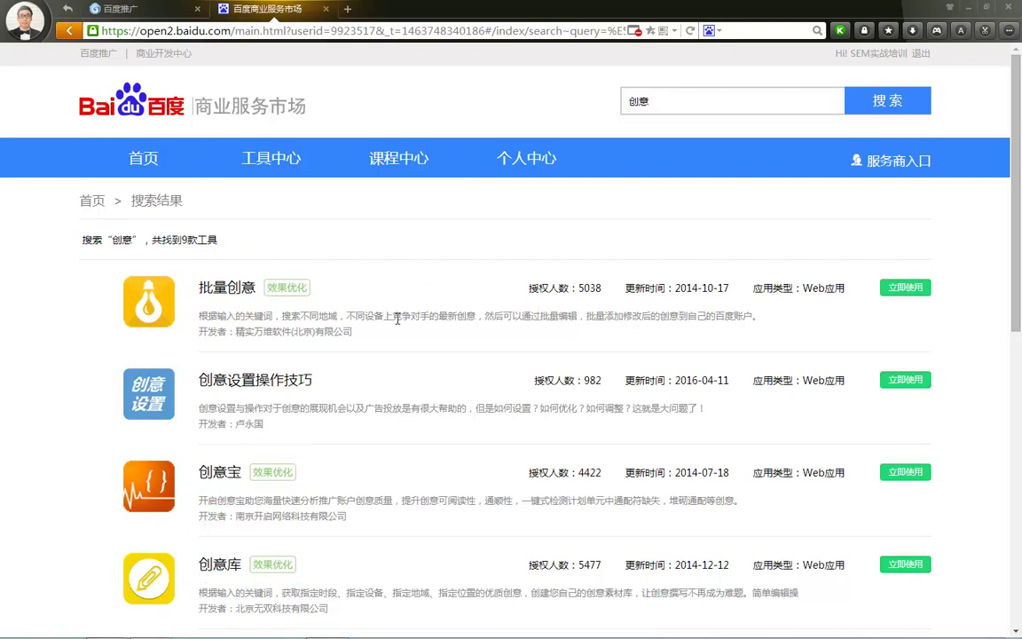
Try launching 创意大师, find it under maintenance, and go back
scroll(410, 326, down, 2)
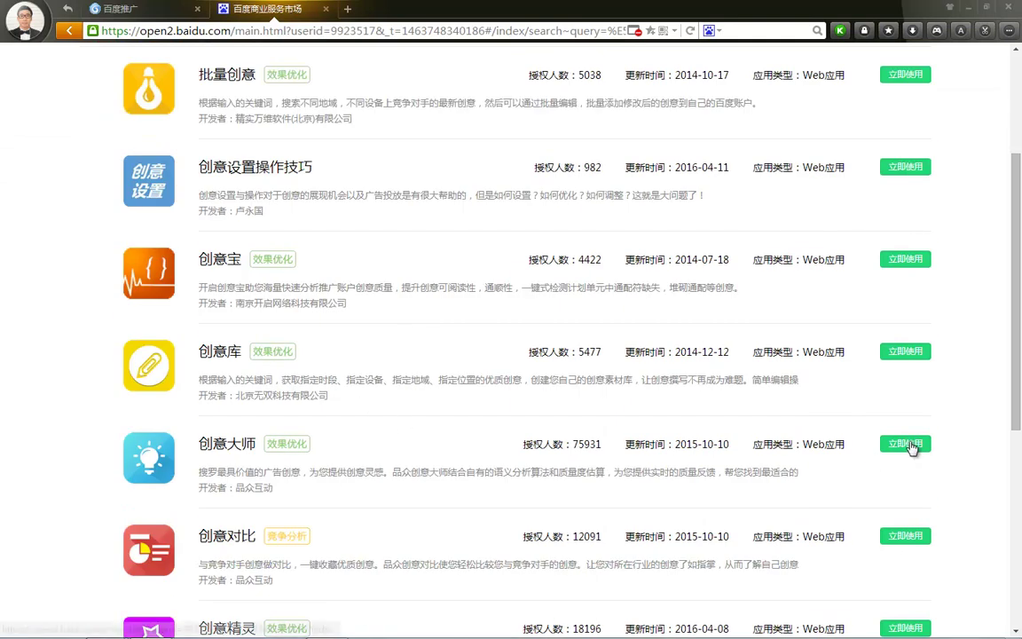
click(909, 446)
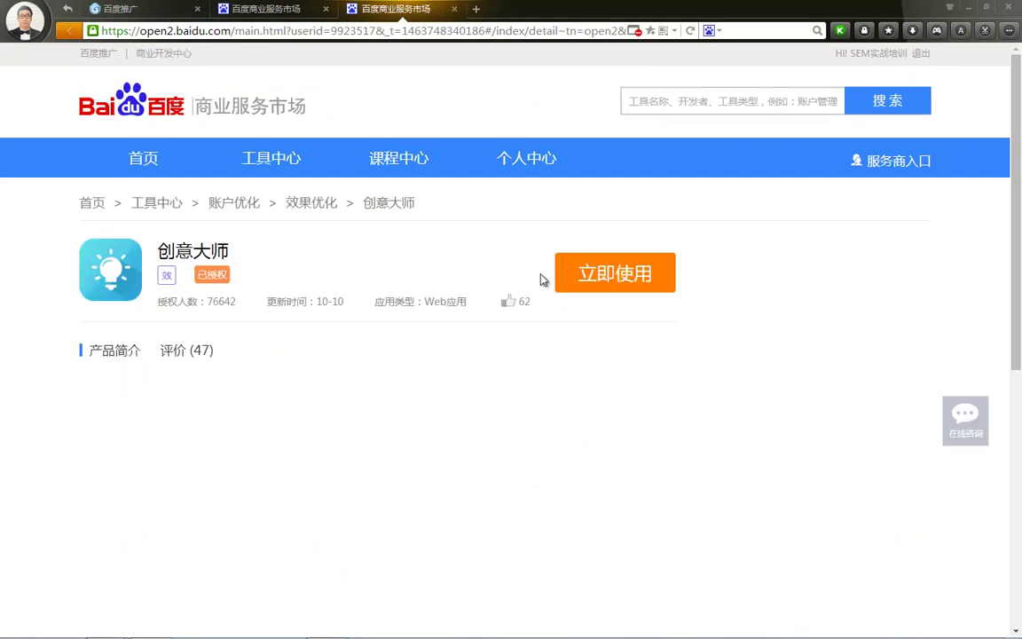
click(596, 281)
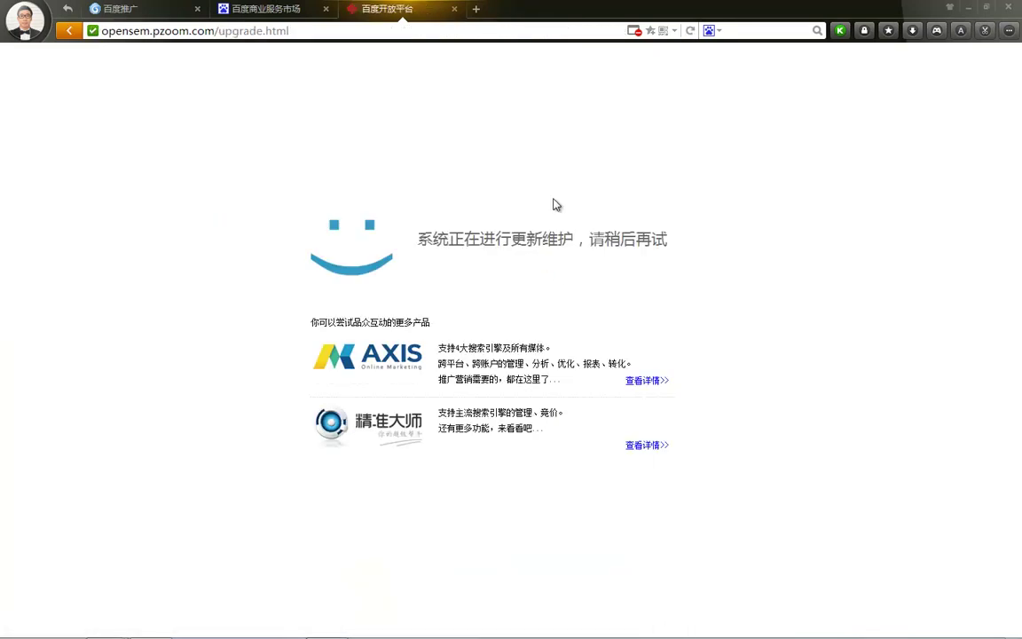
click(68, 32)
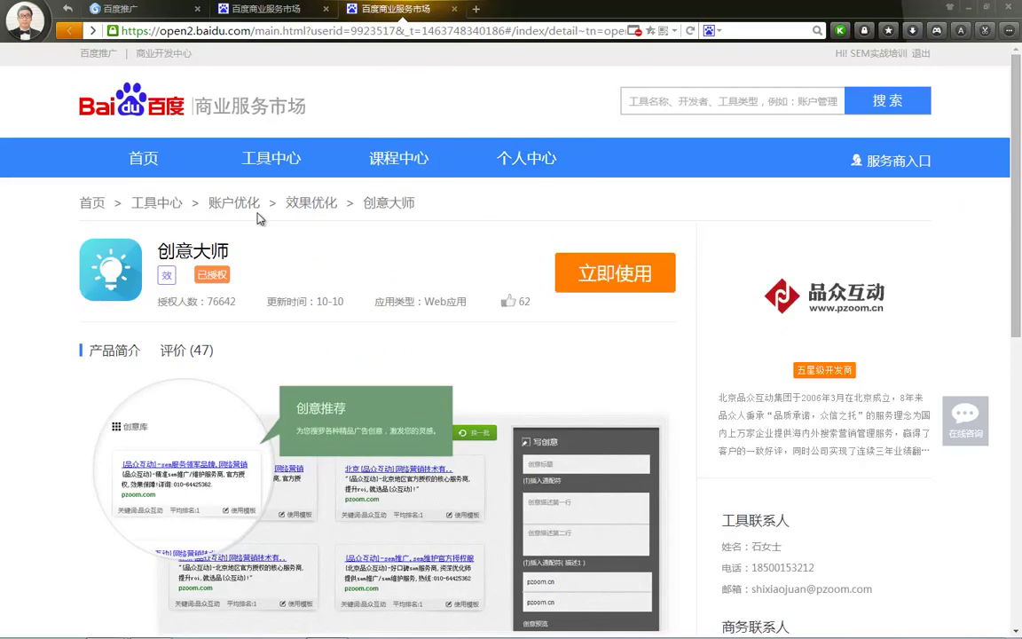
Search the tool market for 创意 again and launch 创意精灵
click(727, 106)
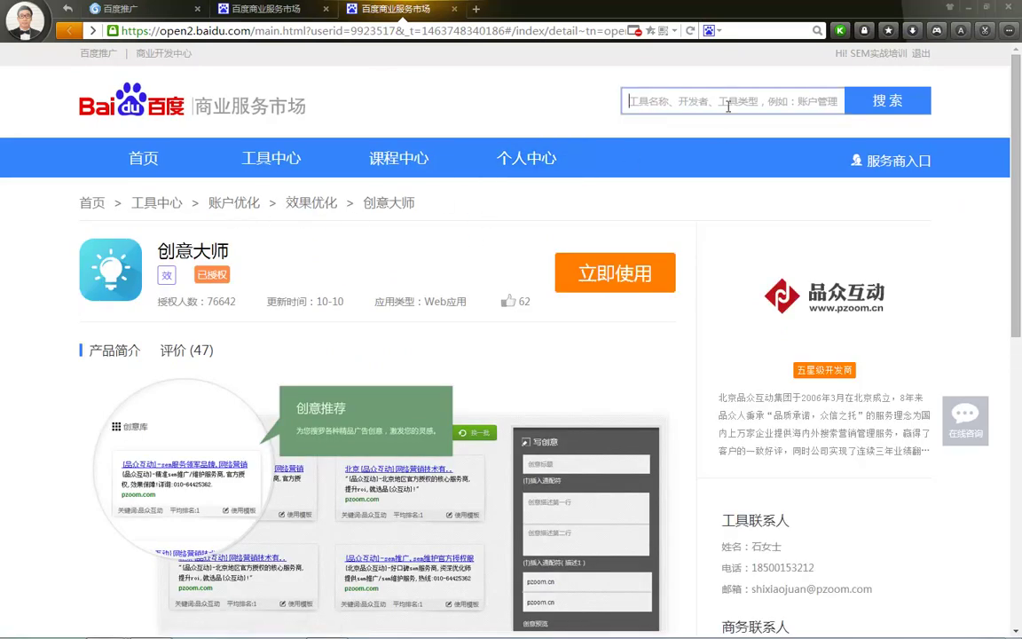
text(创意)
key(Return)
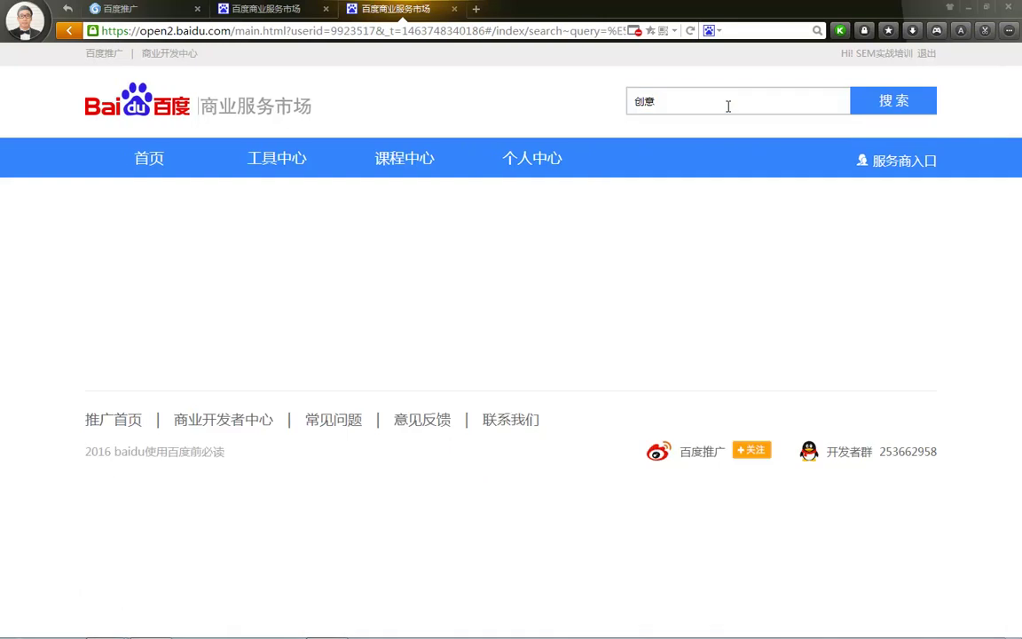
scroll(468, 364, down, 2)
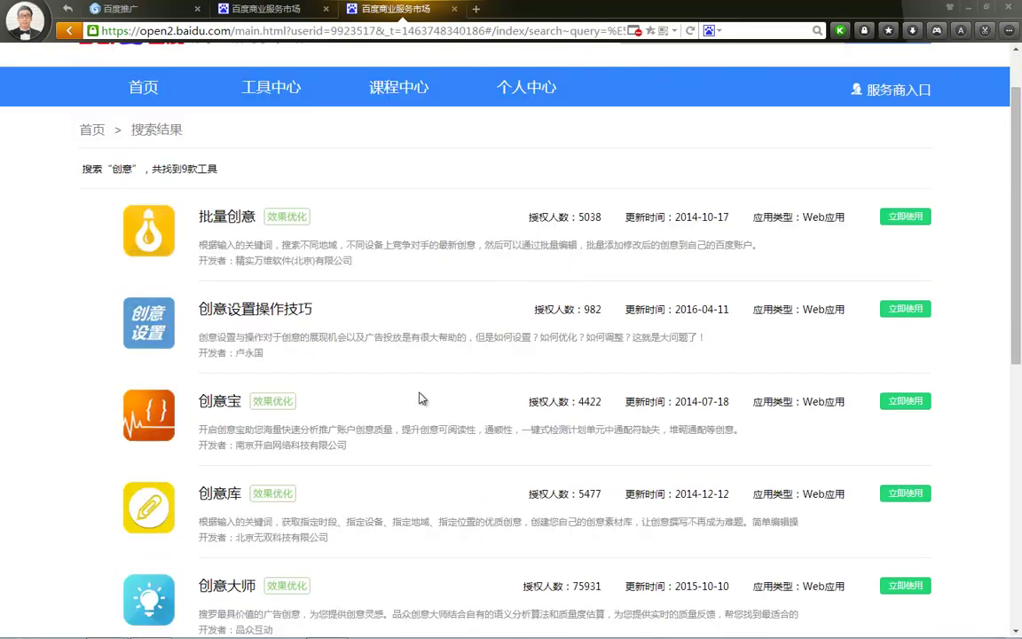
scroll(559, 349, down, 1)
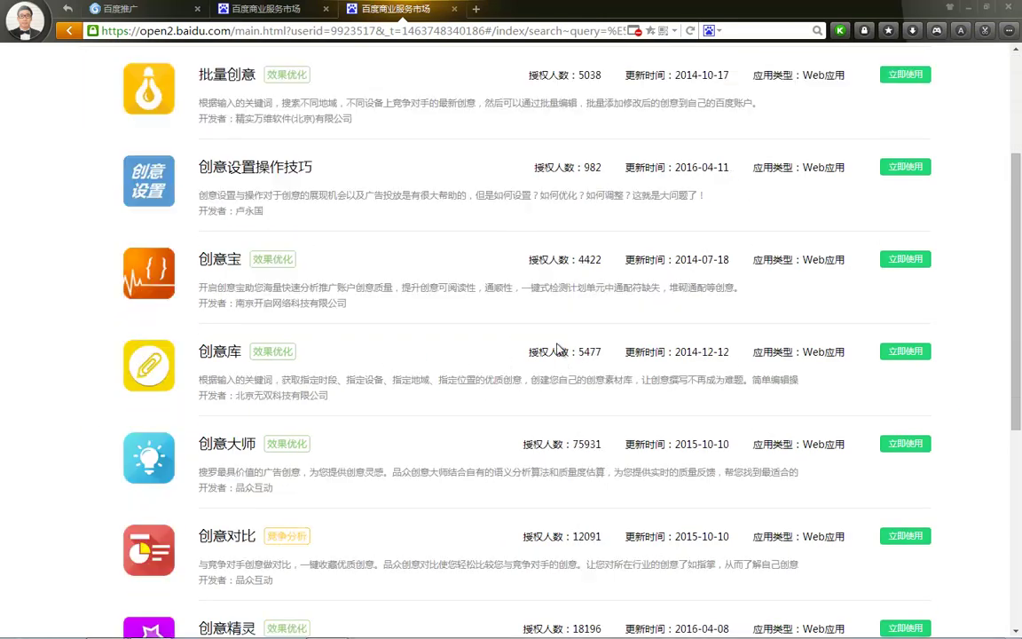
scroll(554, 348, down, 2)
scroll(422, 417, down, 2)
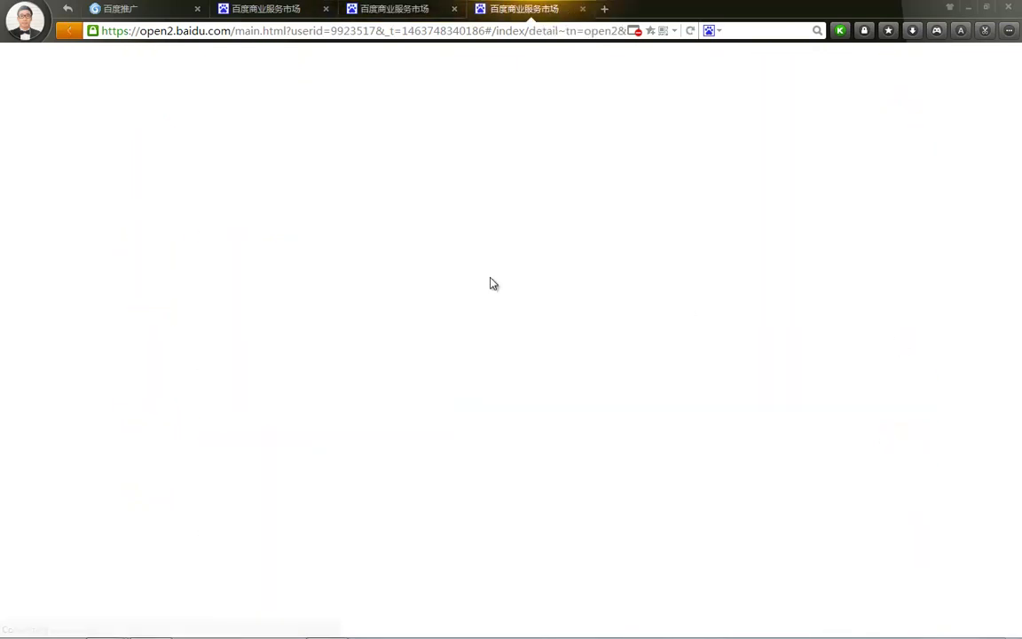
click(591, 279)
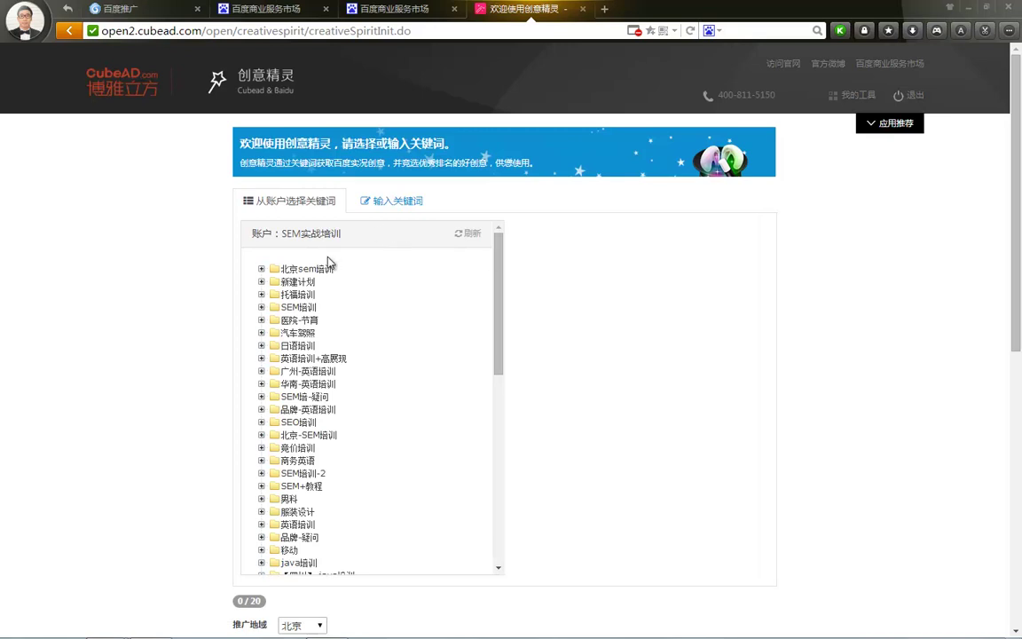
Pick six SO网站 keywords, including 网站seo服务, 手机网站优化 and 网站sem是什么
click(262, 269)
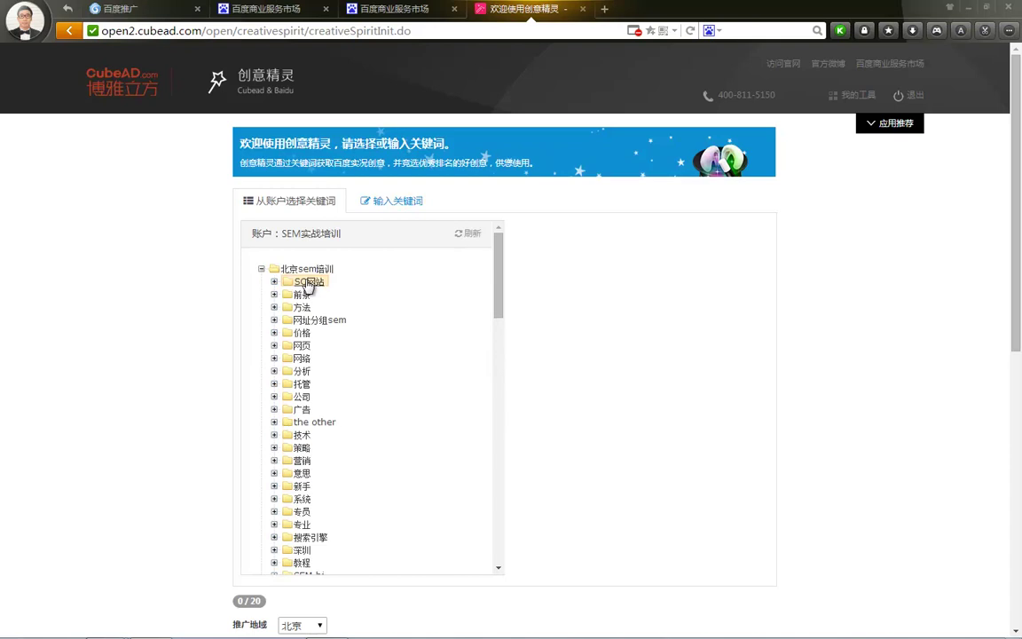
click(274, 281)
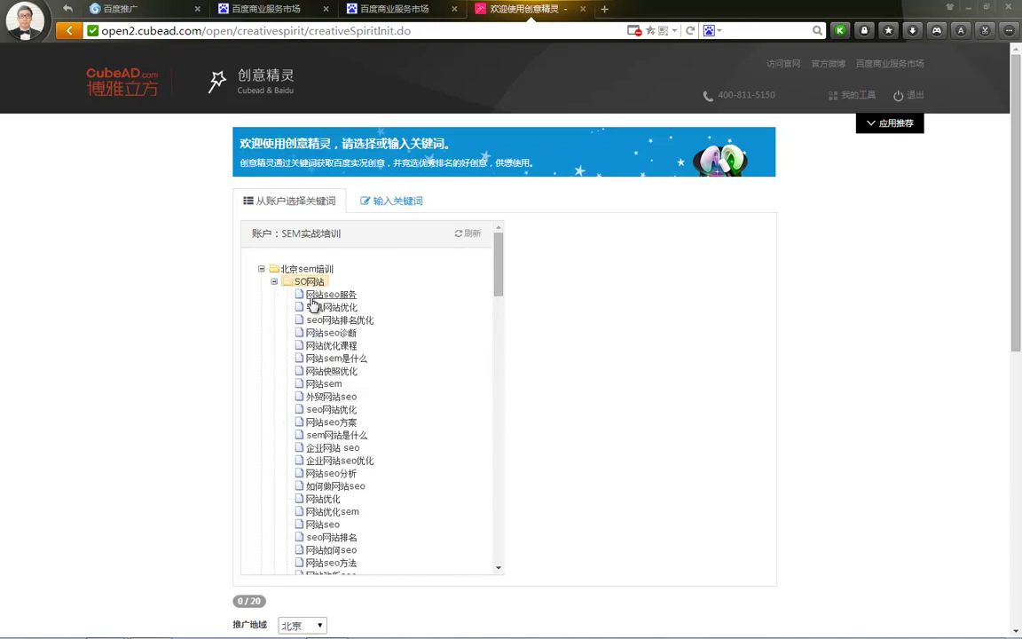
click(356, 298)
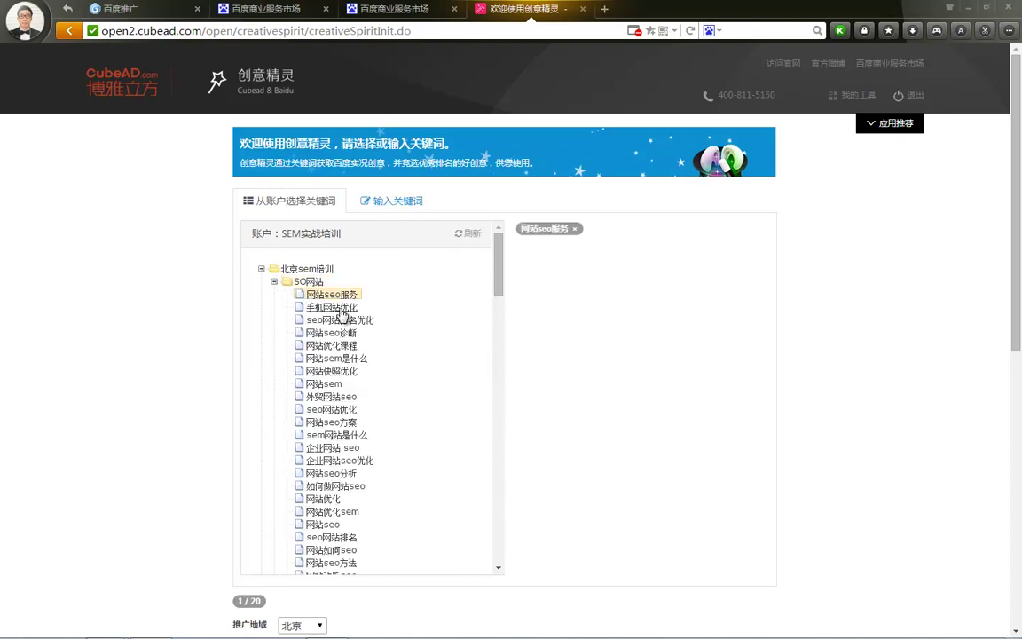
click(319, 307)
click(340, 320)
click(331, 333)
click(331, 345)
click(336, 357)
scroll(559, 280, down, 1)
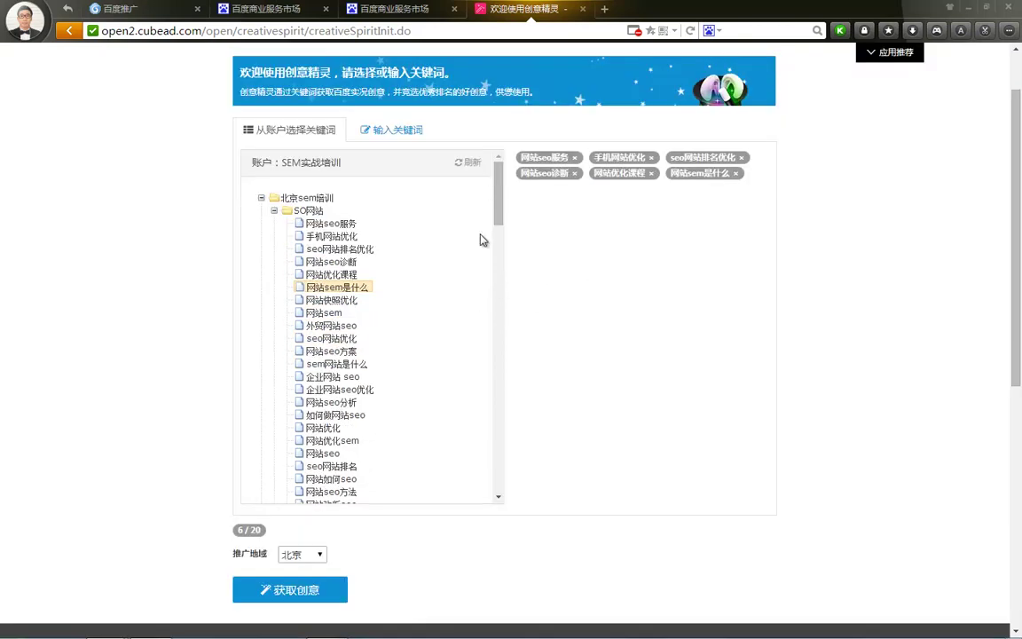
Set the promotion region to 上海 and fetch creatives for the six keywords
click(401, 131)
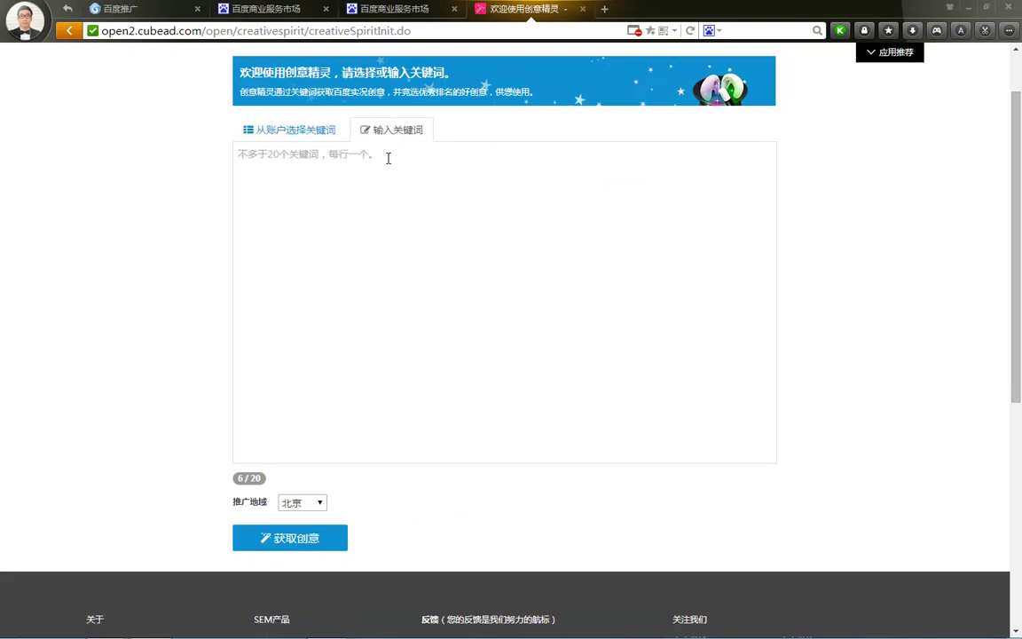
click(312, 511)
click(302, 486)
click(312, 507)
click(292, 351)
click(308, 502)
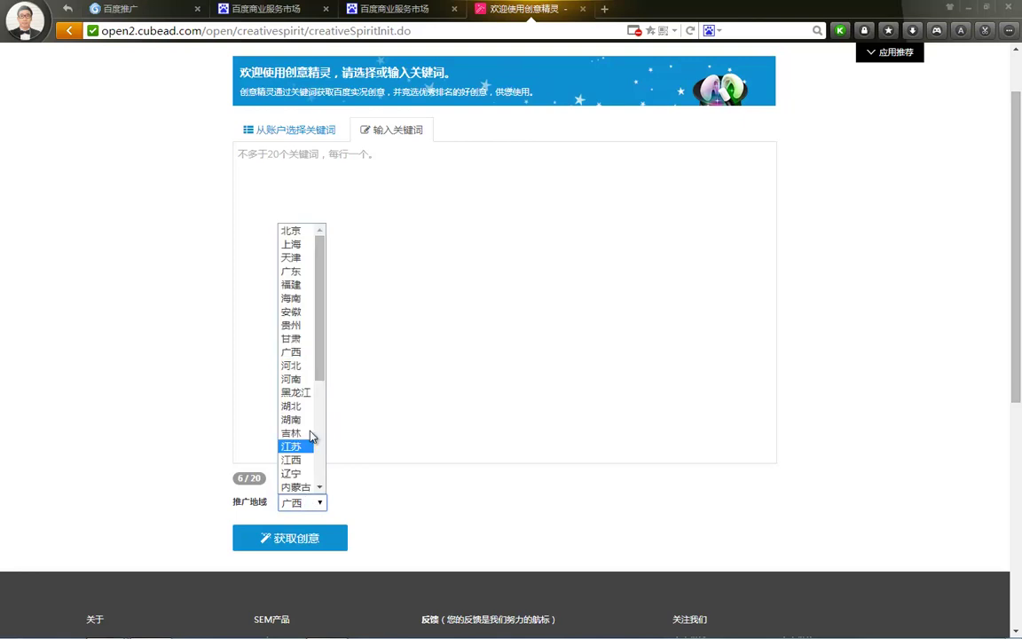
click(295, 245)
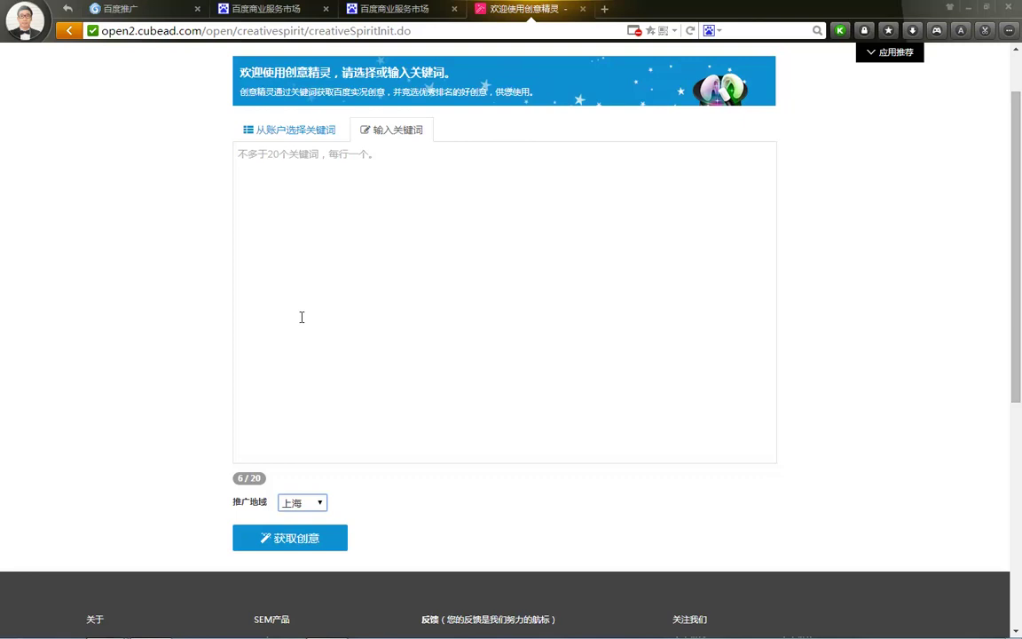
click(282, 133)
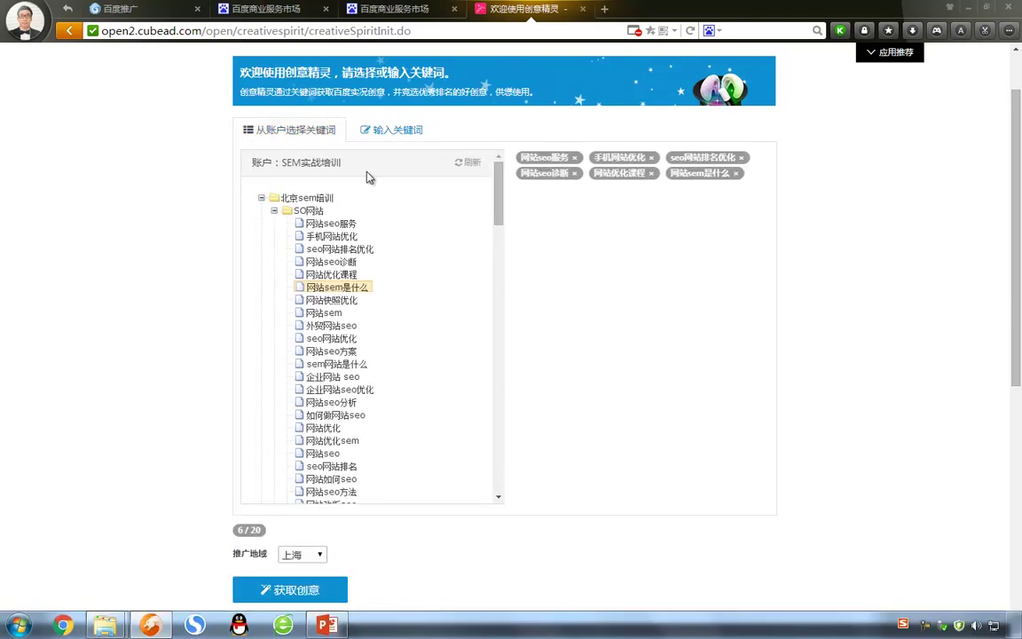
scroll(491, 344, down, 3)
click(293, 306)
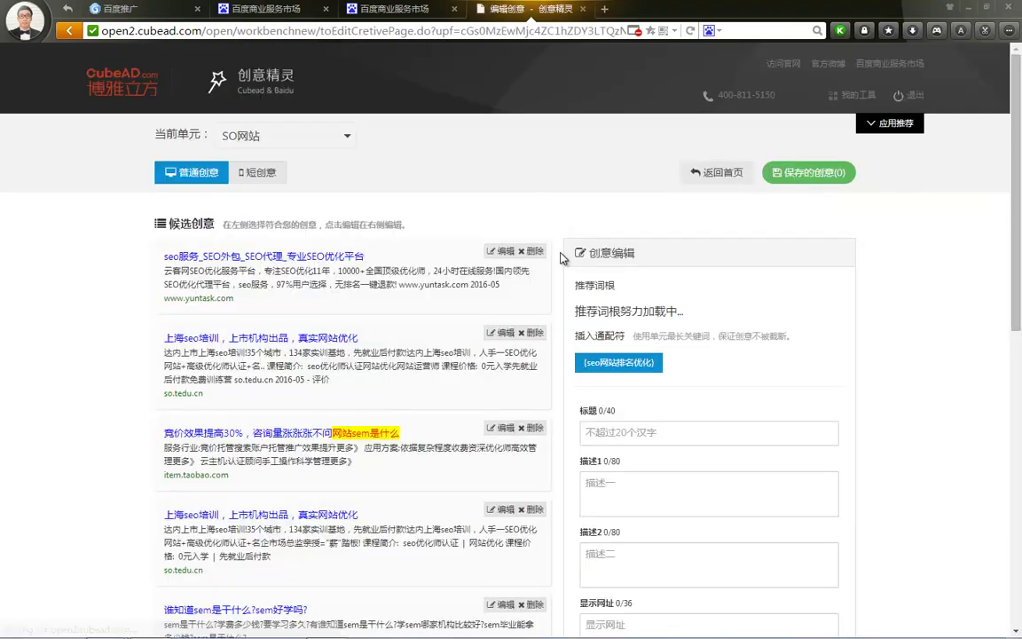
Load the first candidate ad seo服务_SEO外包_SEO代理_专业SEO优化平台 into the editor, review it, and close the editor
click(508, 252)
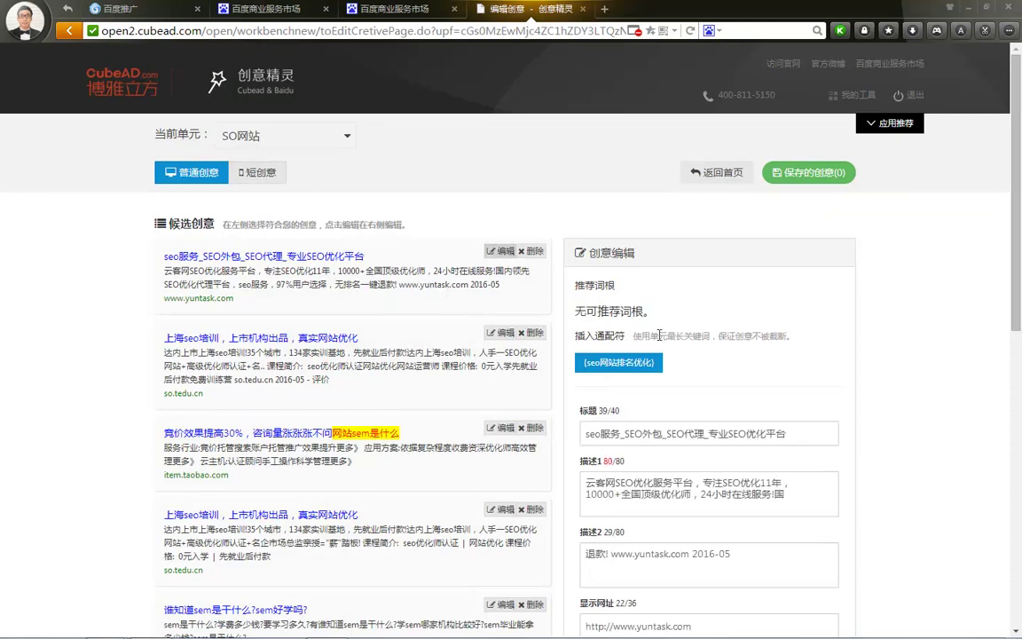
scroll(752, 434, down, 2)
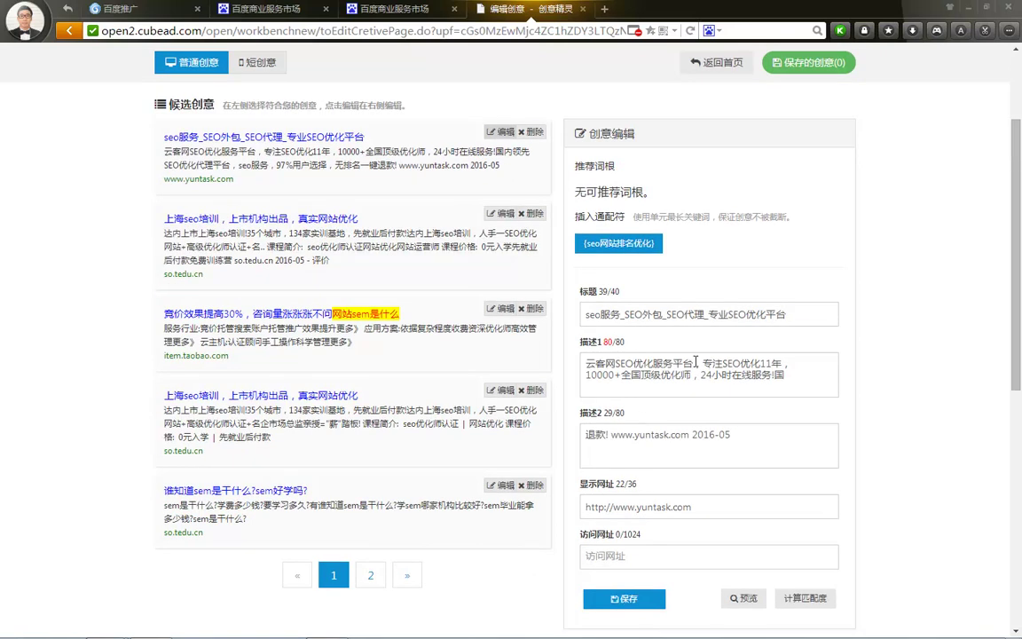
drag(786, 314, 412, 302)
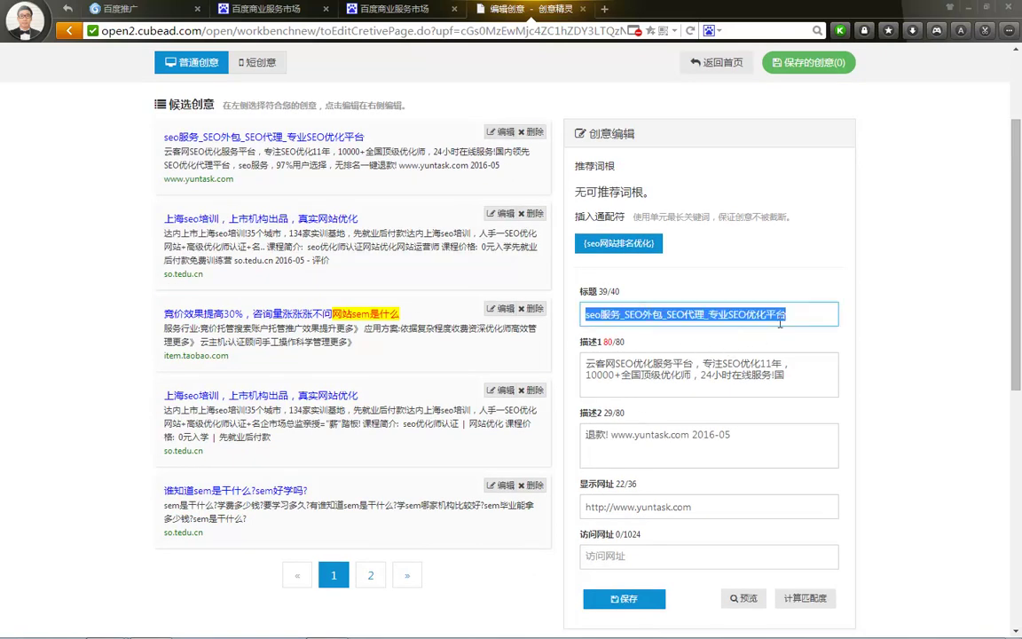
scroll(448, 282, up, 2)
scroll(655, 374, down, 5)
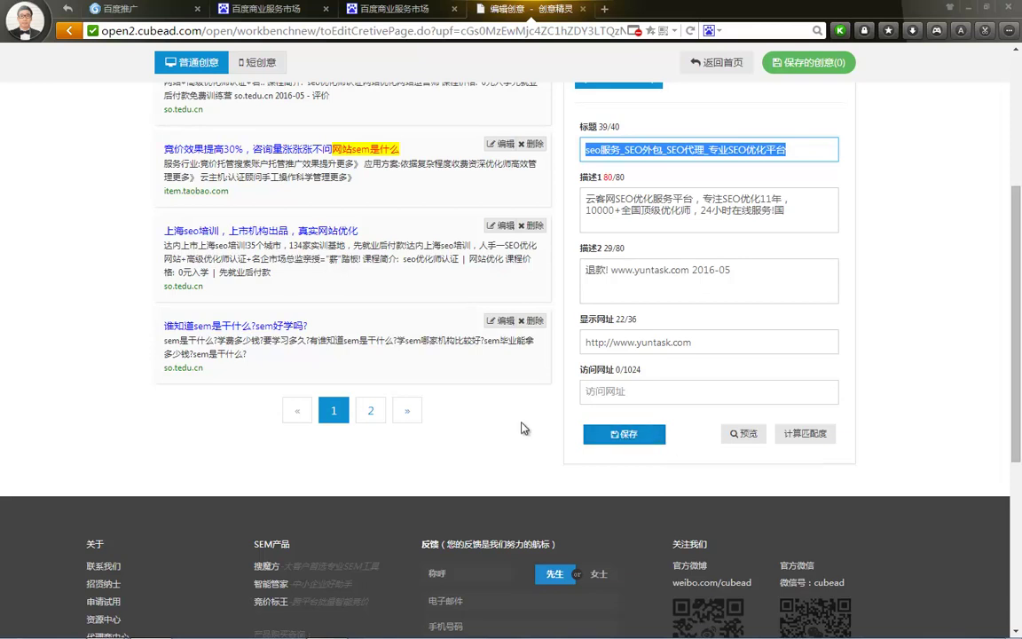
scroll(477, 386, up, 4)
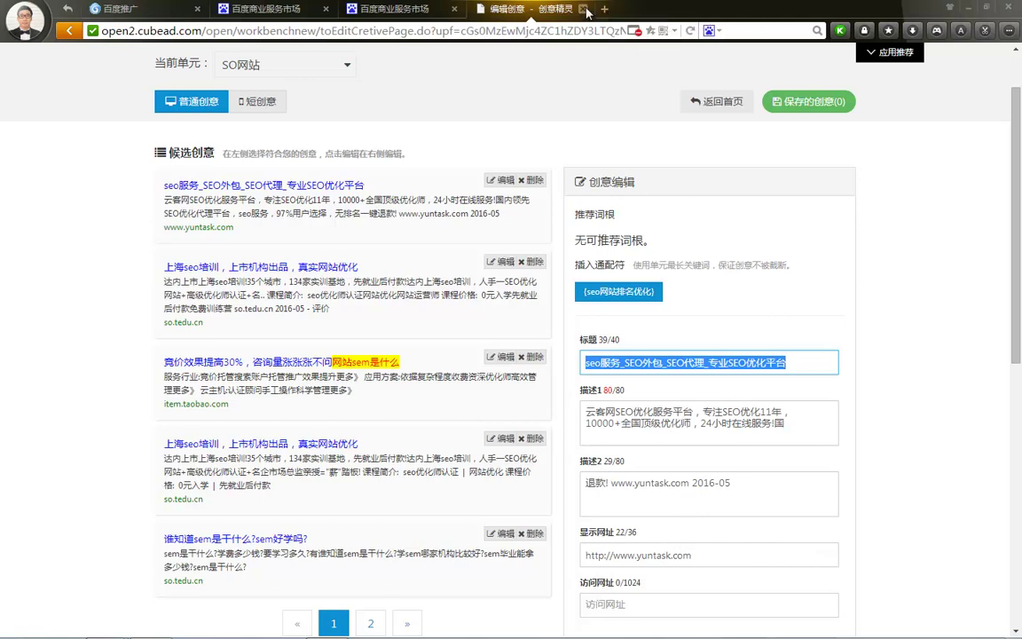
double_click(528, 11)
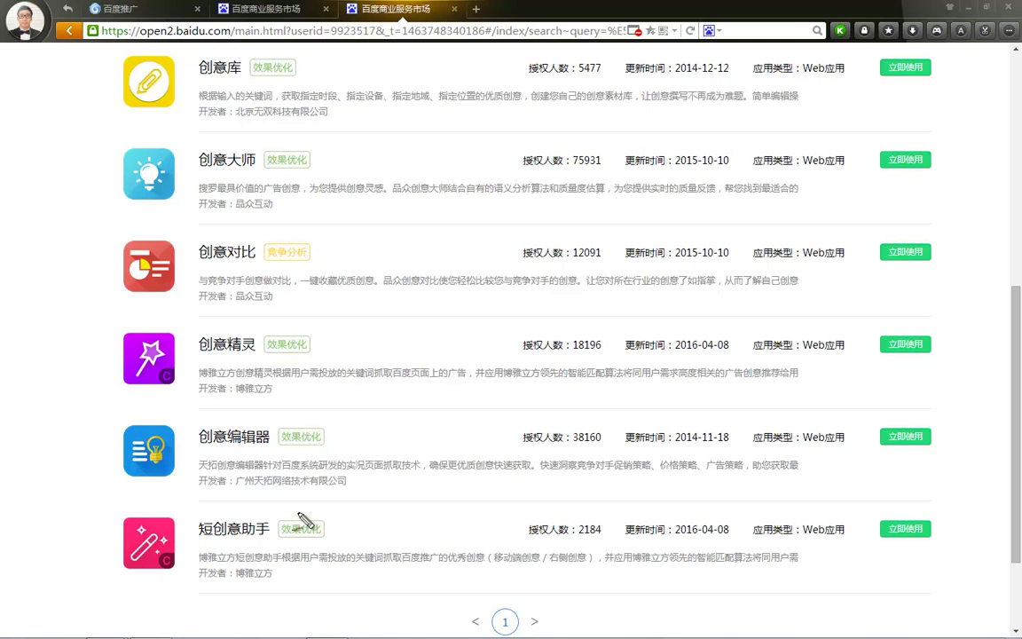
Circle 短创意助手, close the duplicate market tab, and return to the PowerPoint deck
drag(257, 497, 237, 479)
key(Escape)
double_click(414, 11)
click(323, 625)
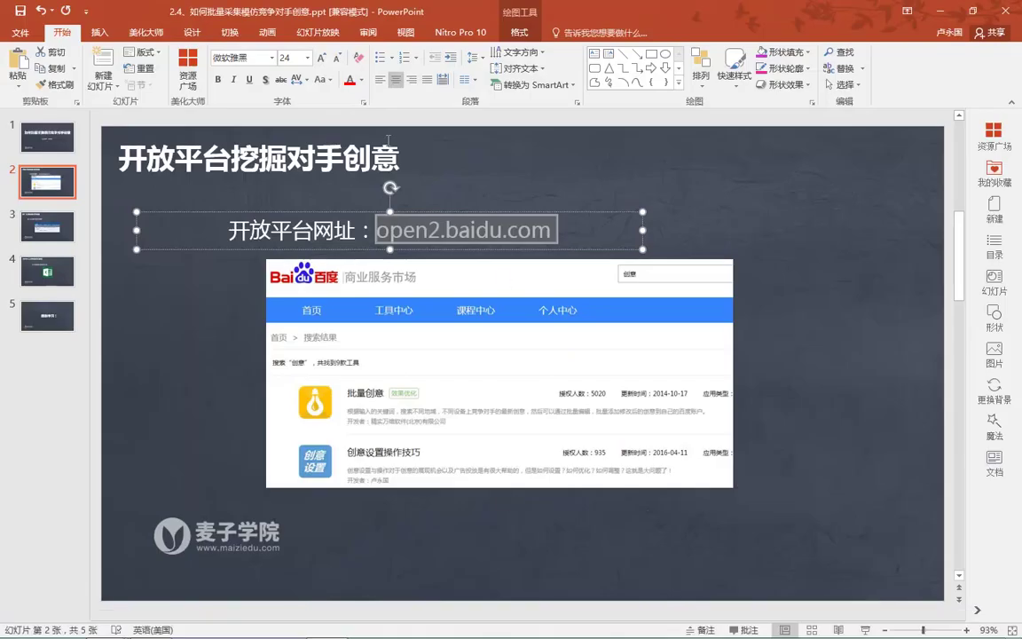
Show slide 3, 推广实况挖掘对手创意, then close 百度商业服务市场 to reach the 百度推广 home page
click(33, 242)
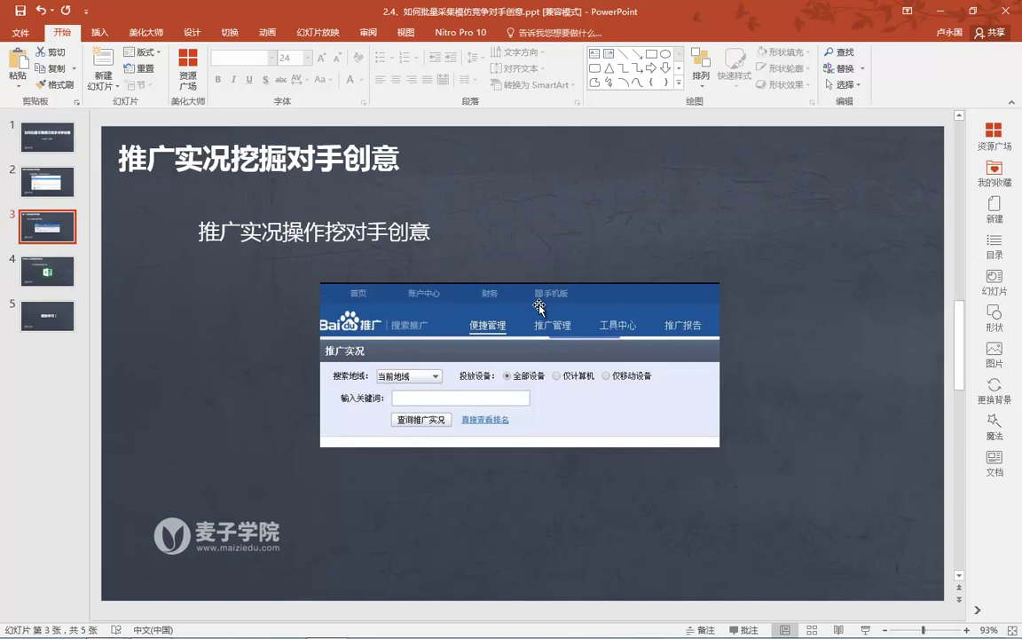
click(942, 9)
scroll(347, 160, up, 2)
double_click(293, 8)
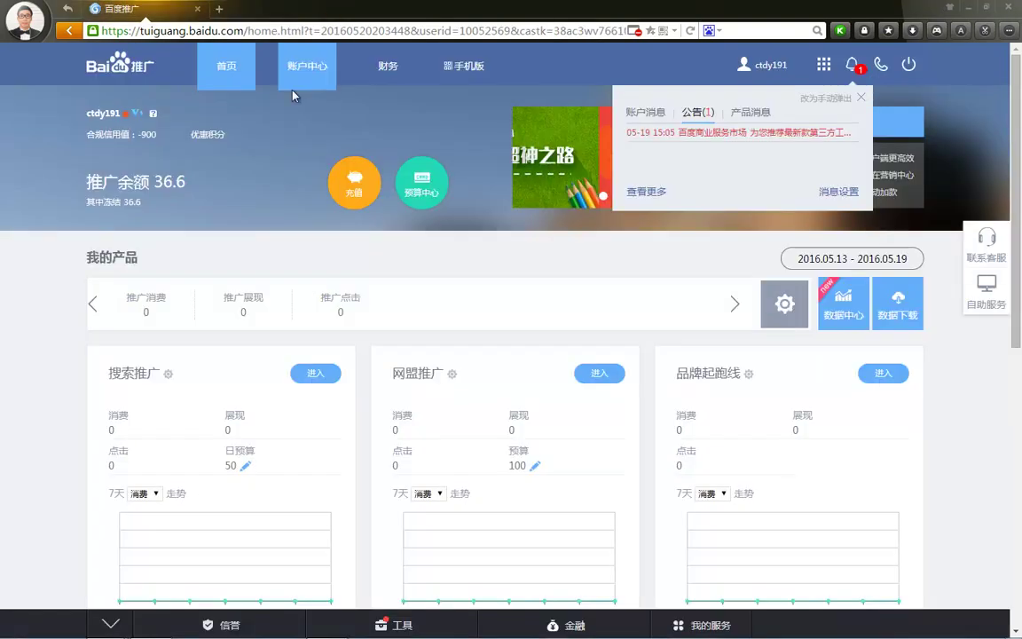
Try the search-promotion backend, back out of the no-permission error, reload, then close the stuck page
click(315, 373)
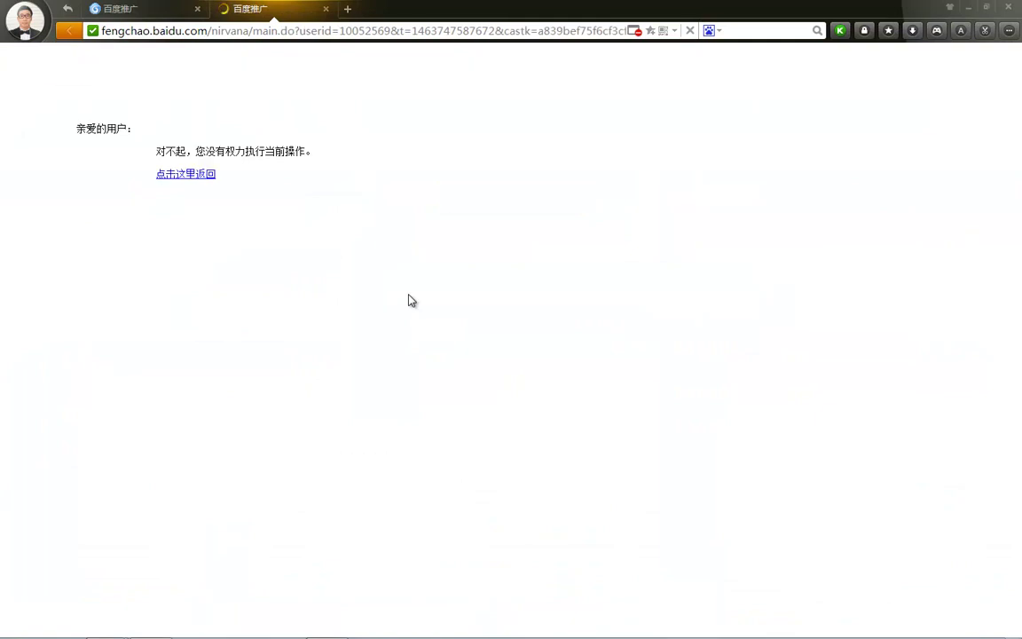
click(189, 173)
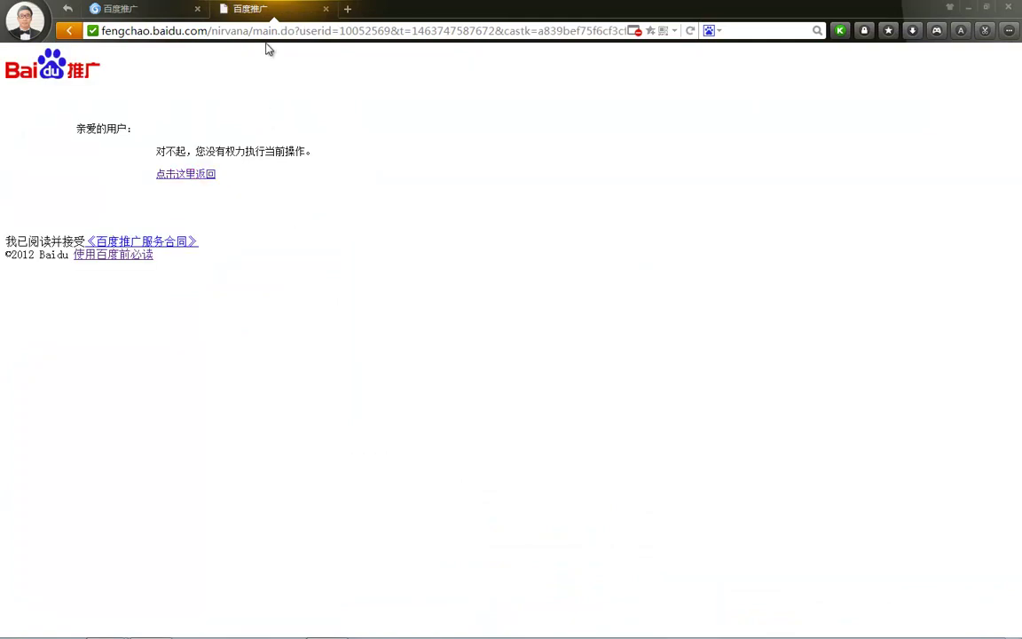
click(258, 34)
key(Return)
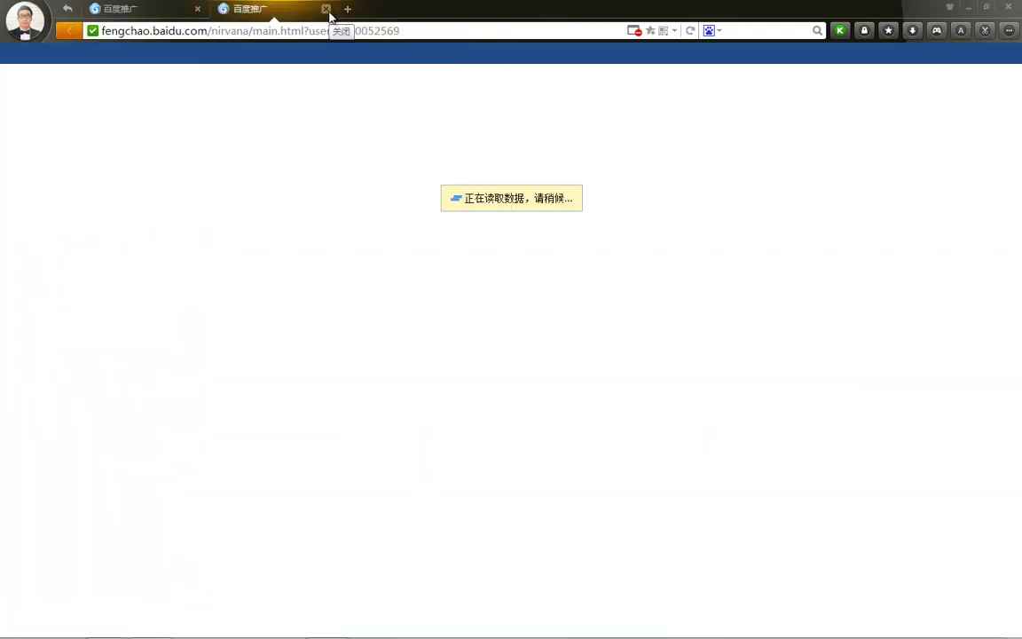
click(327, 9)
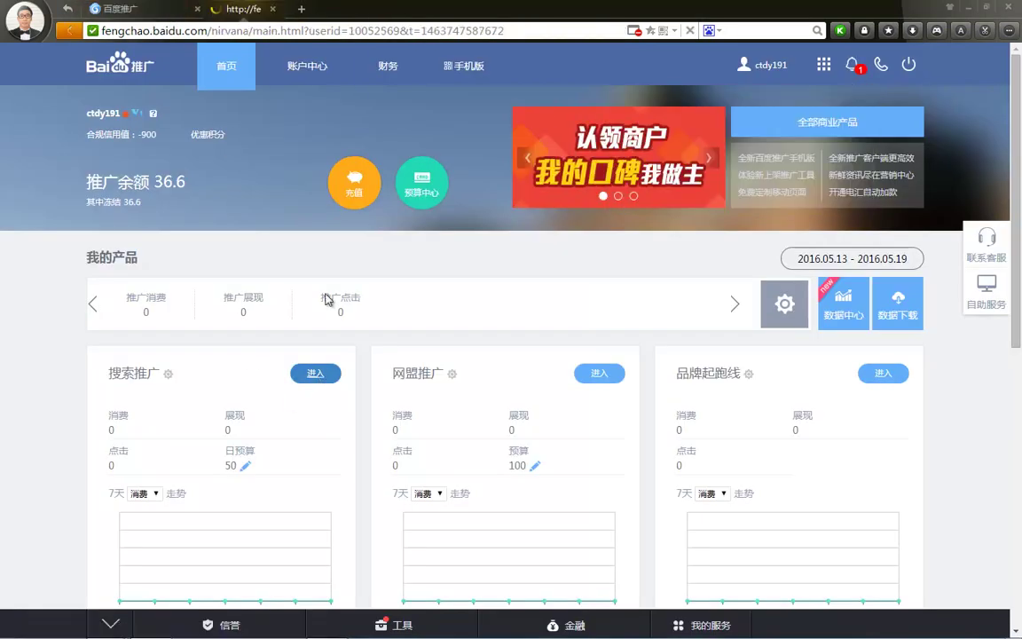
Reopen the backend and switch its address to the suggested www2.baidu.com
click(318, 376)
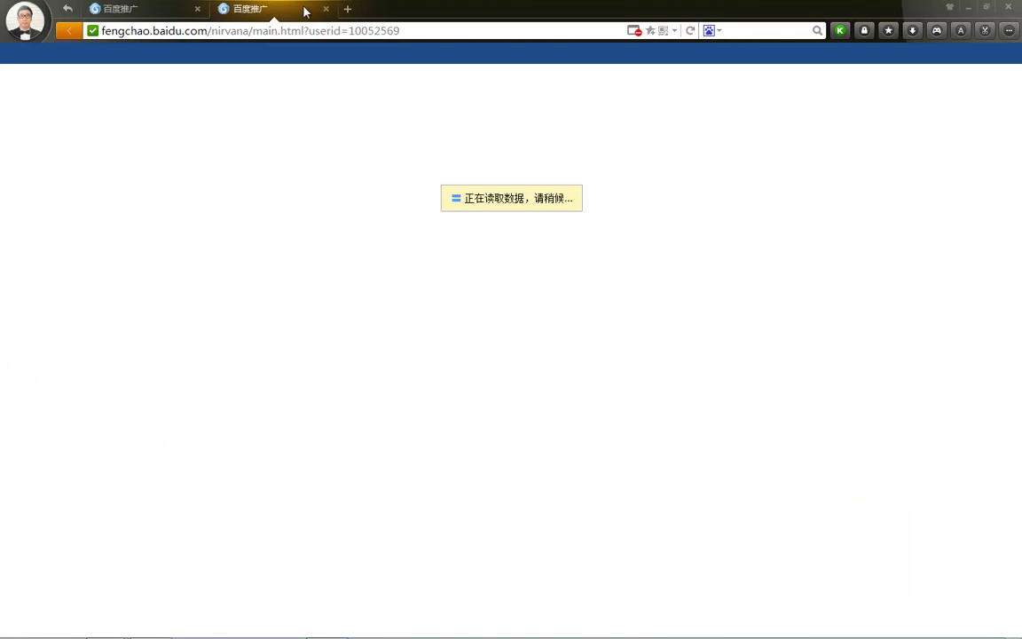
click(321, 36)
text(www2.baidu.com)
key(Return)
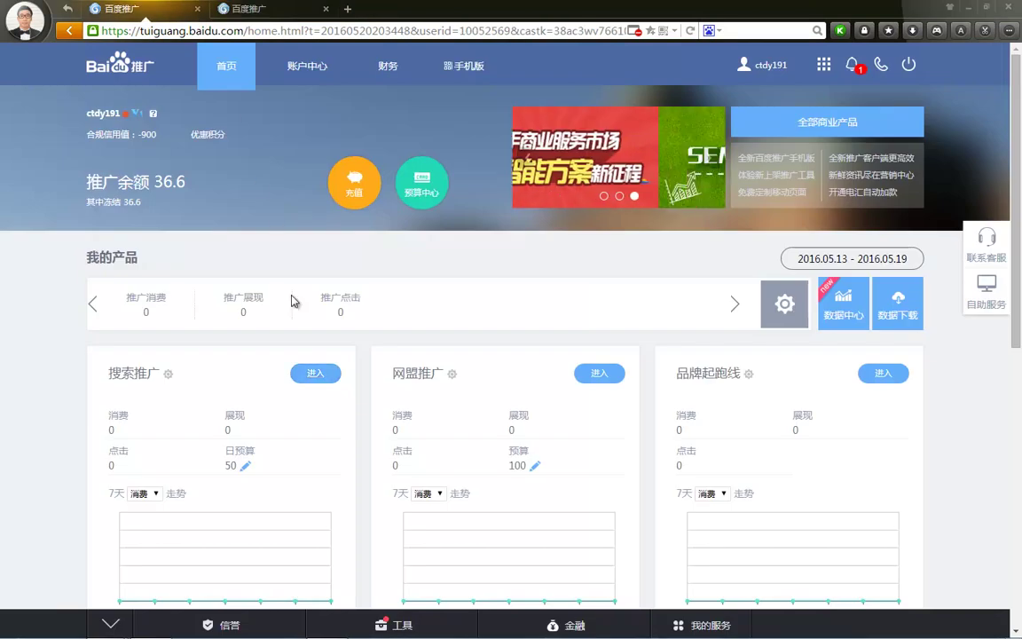
Close the extra third page and re-enter the backend from the account home page
click(315, 374)
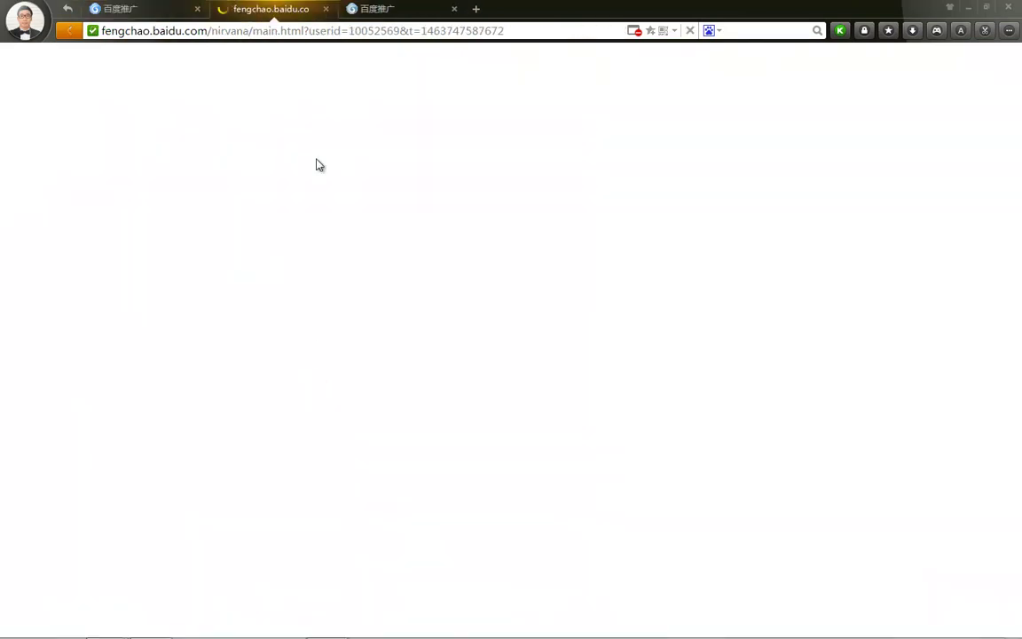
click(427, 11)
click(455, 9)
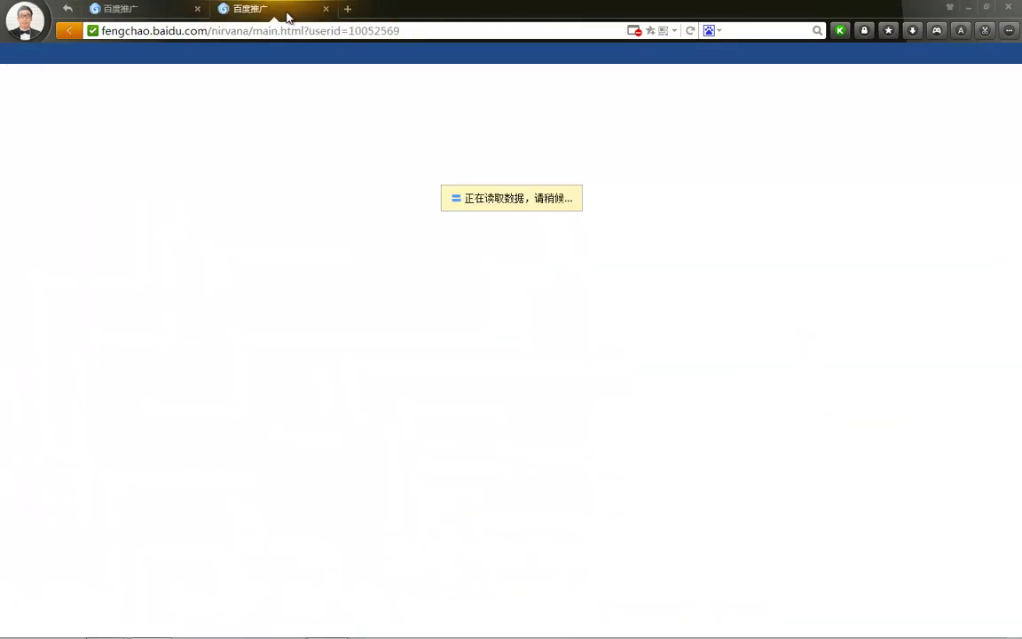
click(145, 15)
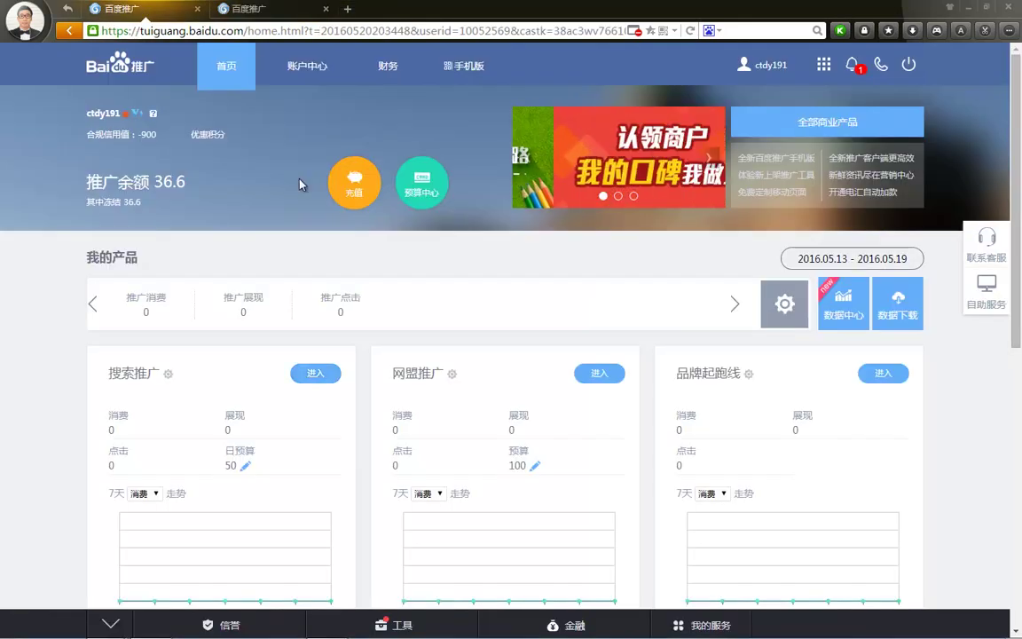
click(316, 374)
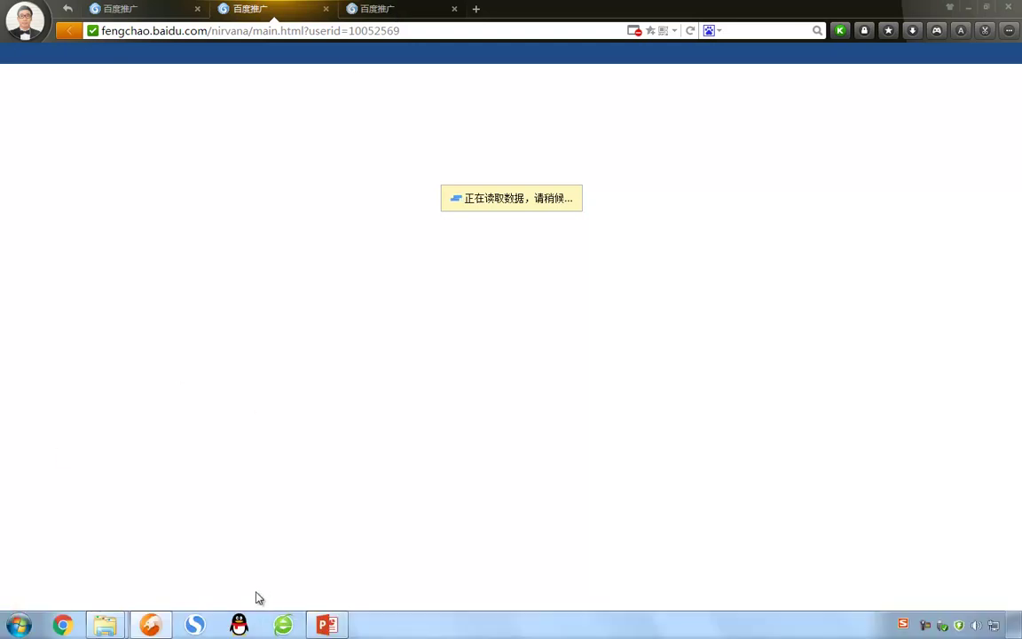
Reload the stuck backend page and trim its address back to fengchao.baidu.com/
mouse_move(153, 628)
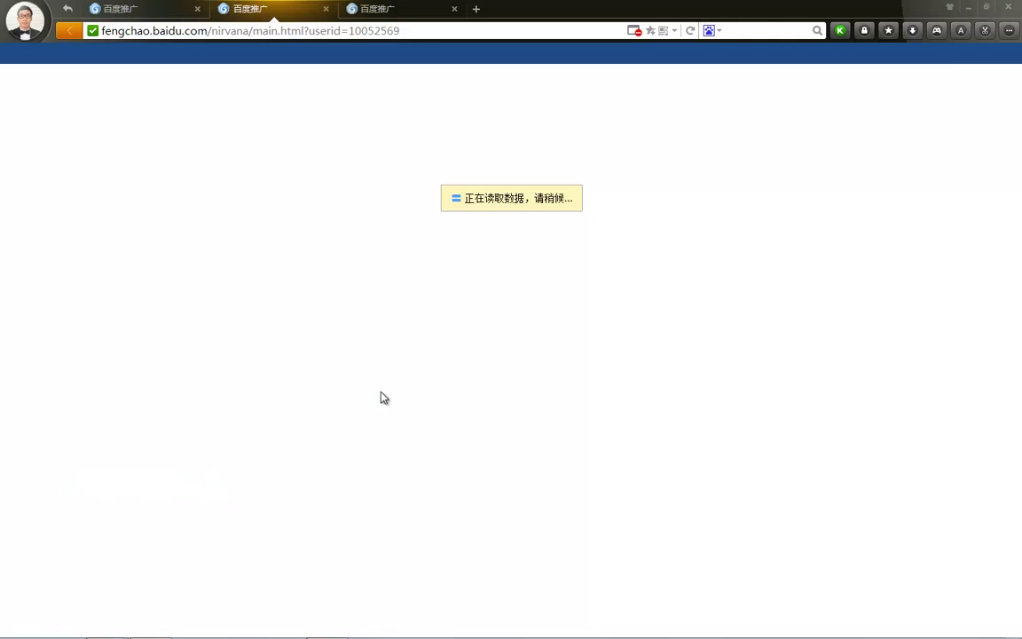
click(394, 8)
click(368, 32)
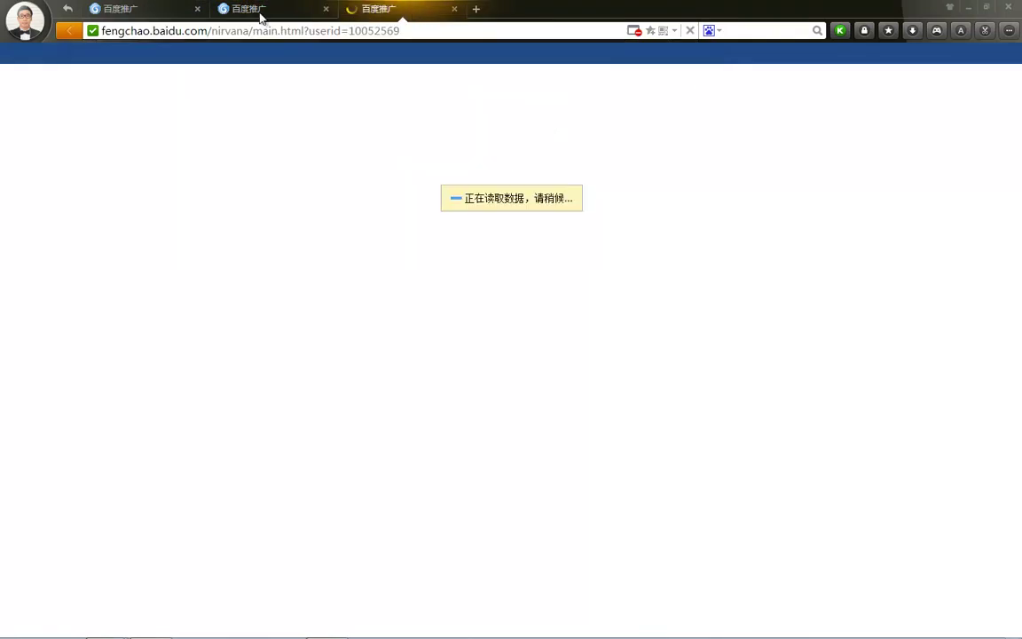
click(268, 9)
click(253, 32)
key(Return)
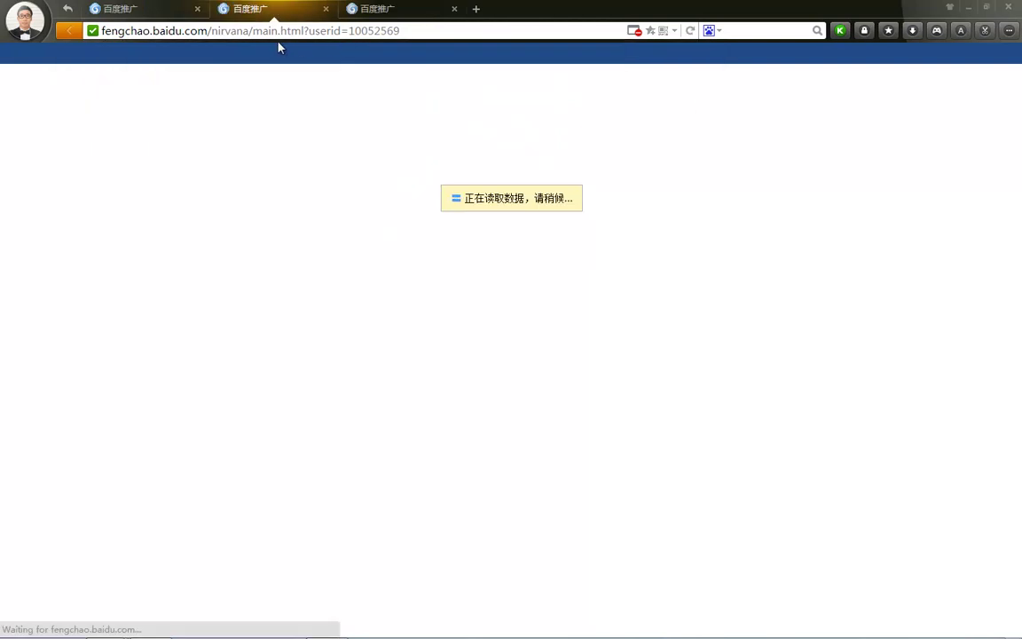
click(257, 32)
drag(213, 32, 479, 31)
key(BackSpace)
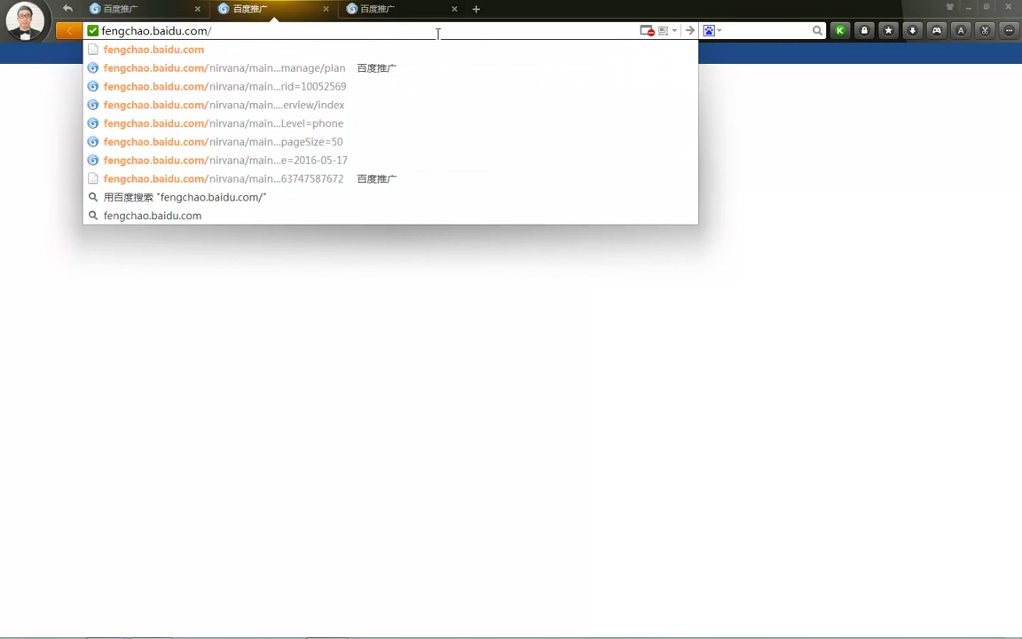
Load fengchao.baidu.com and open the 推广管理 campaign plan list
key(Return)
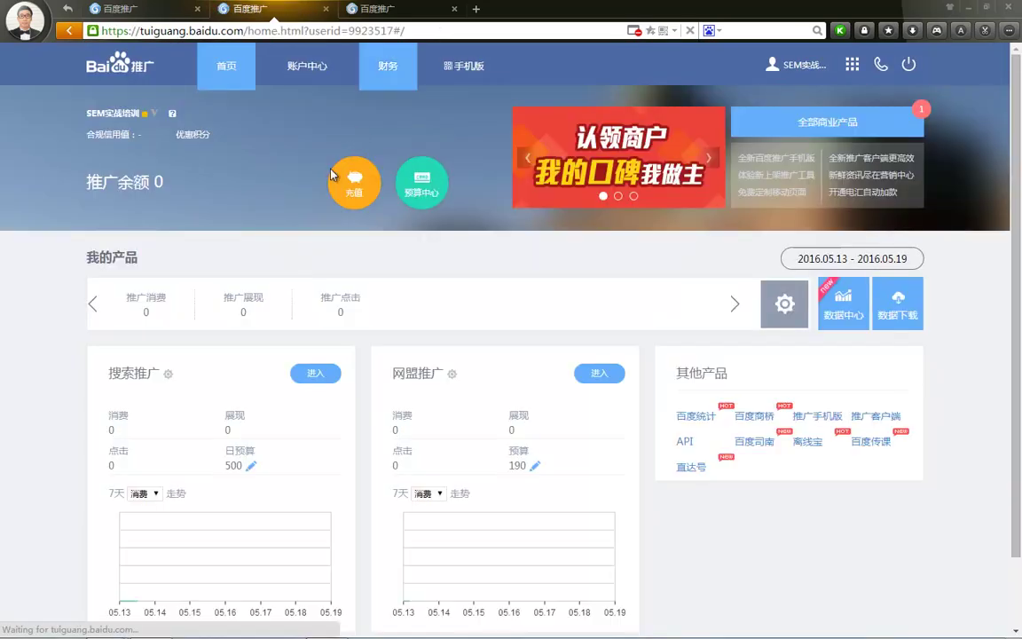
click(314, 373)
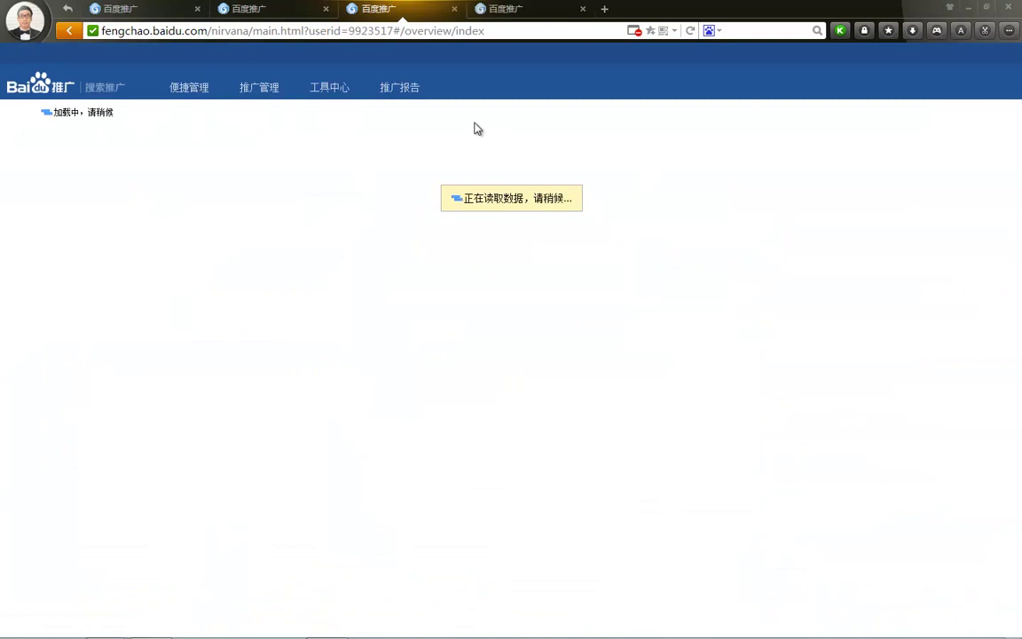
click(264, 89)
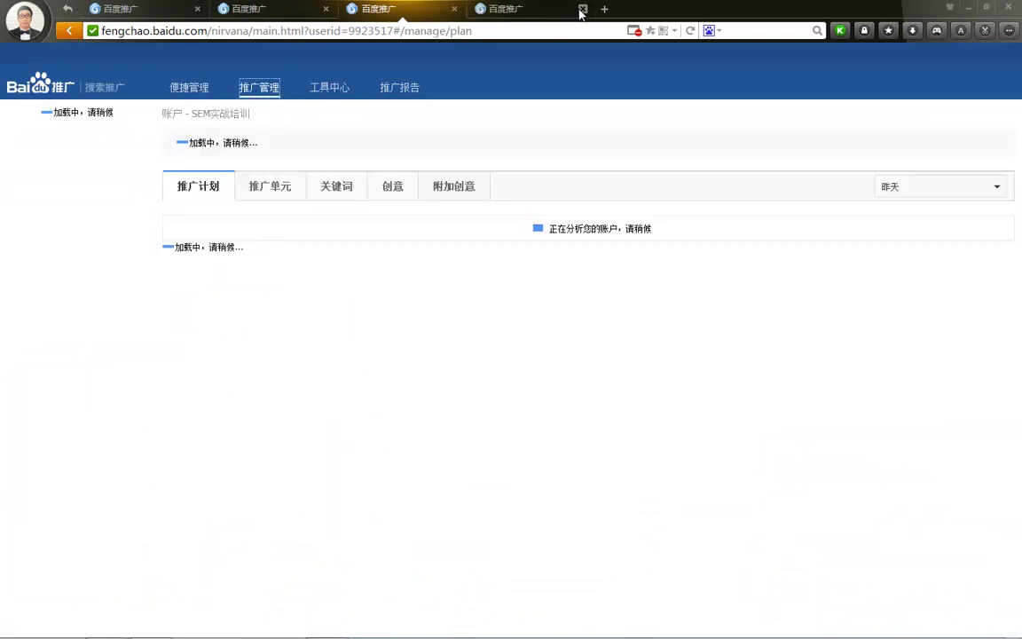
Close the spare fourth and second tabs and launch the 推广实况 preview tool
click(583, 9)
click(325, 9)
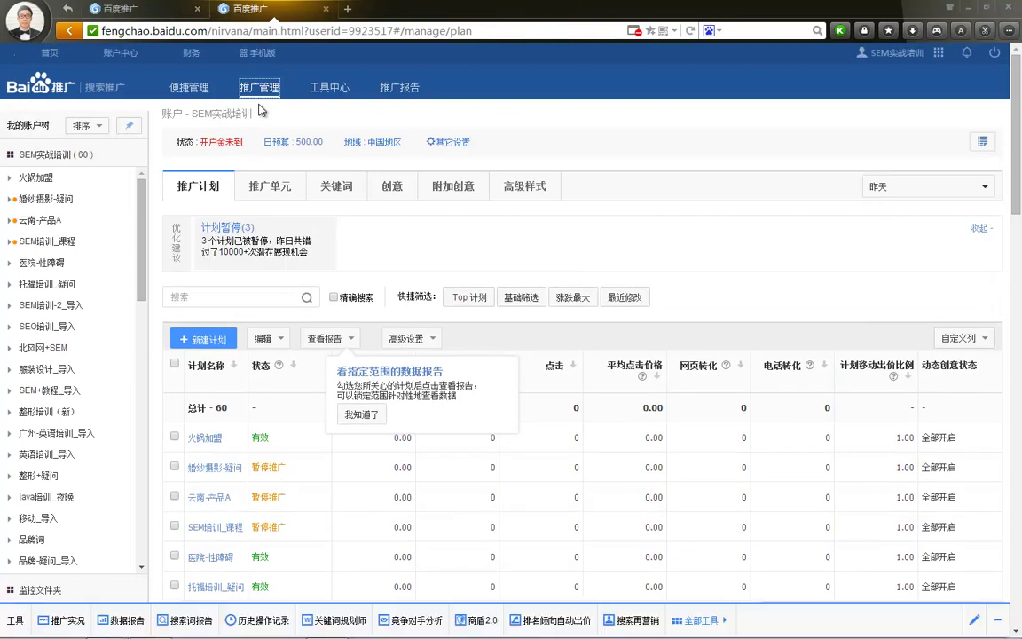
click(80, 621)
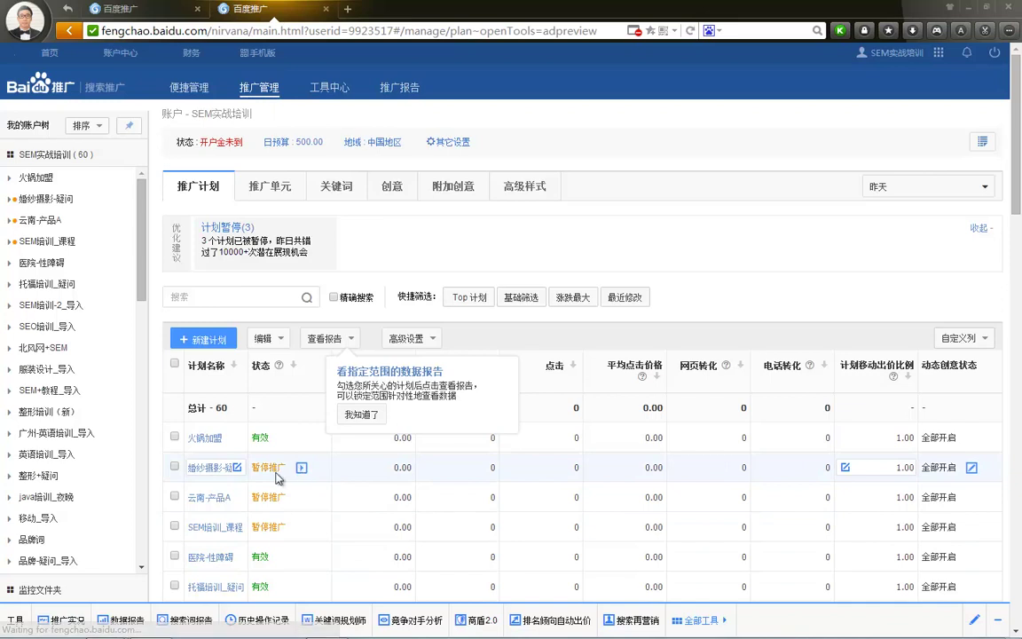
Query 推广实况 live ads for keyword SEM, then close the fengchao backend tab
click(62, 620)
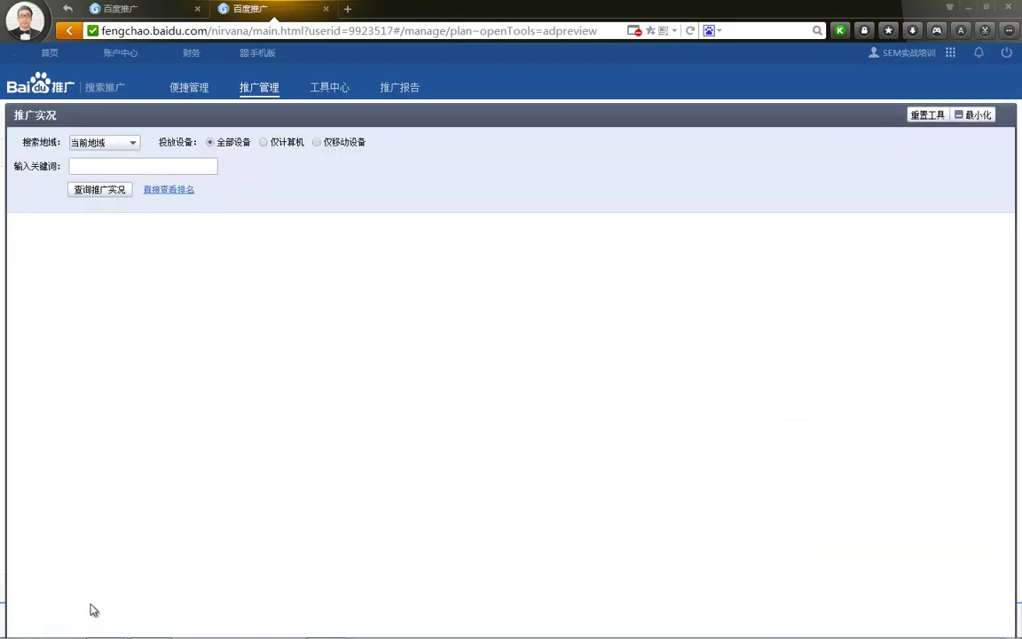
click(104, 168)
key(Return)
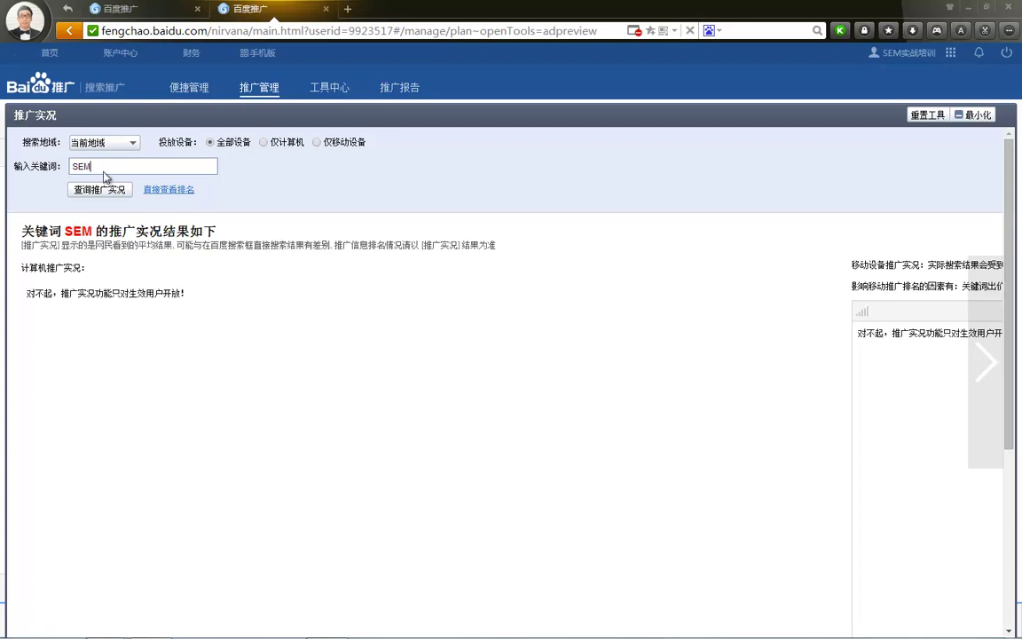
click(100, 190)
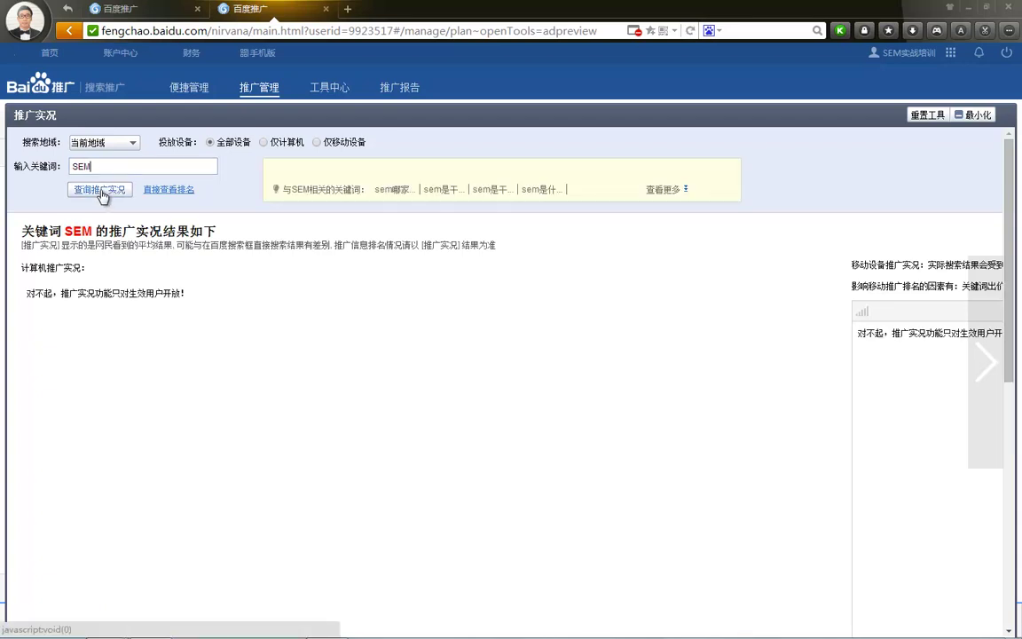
click(102, 193)
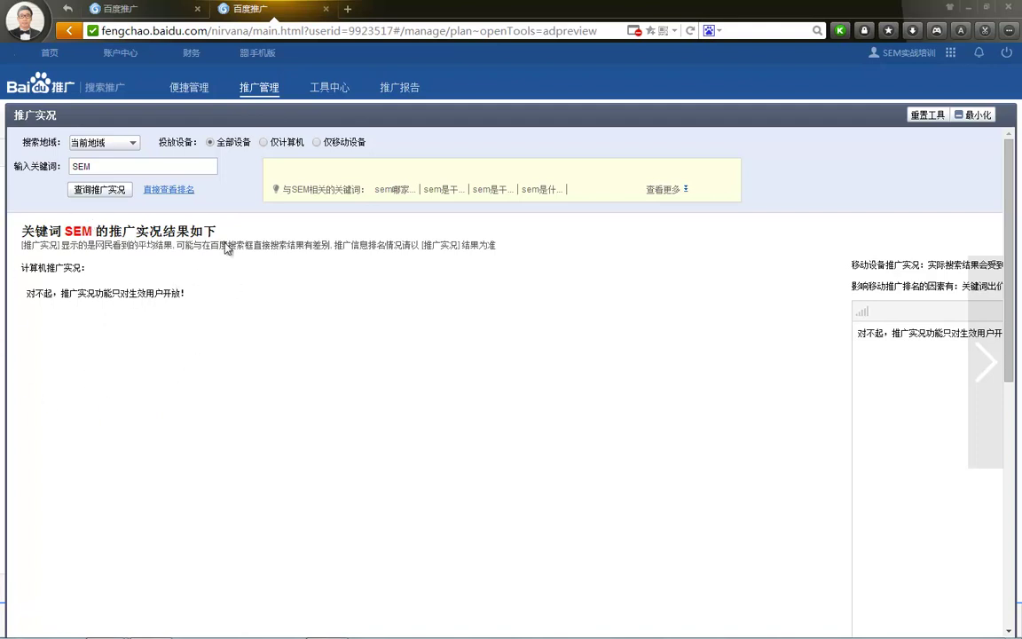
click(325, 9)
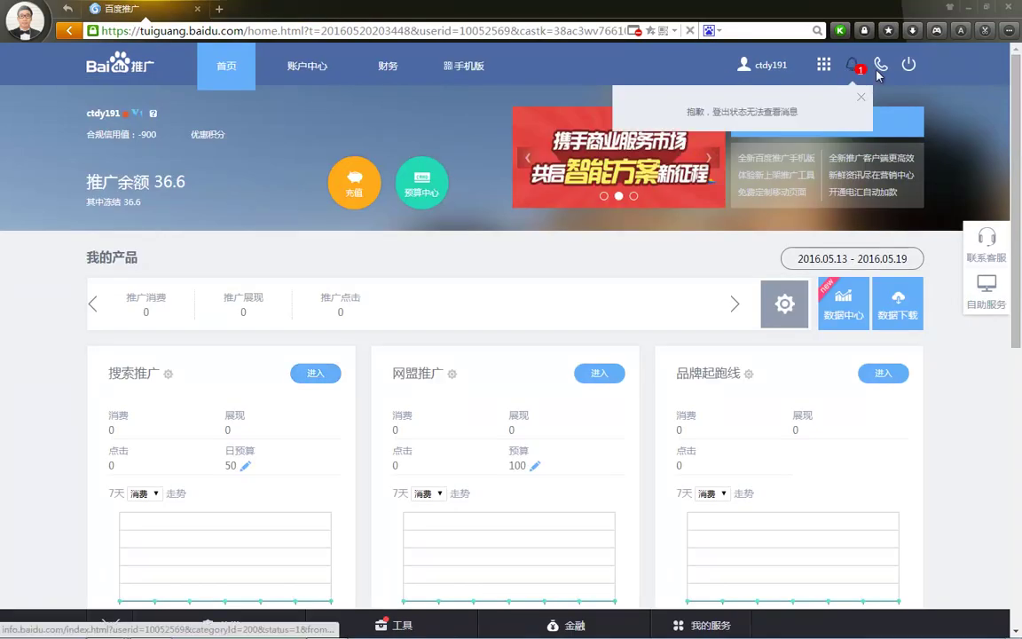
Log out, sign back in with the verification code, and enter the search-promotion backend
click(904, 69)
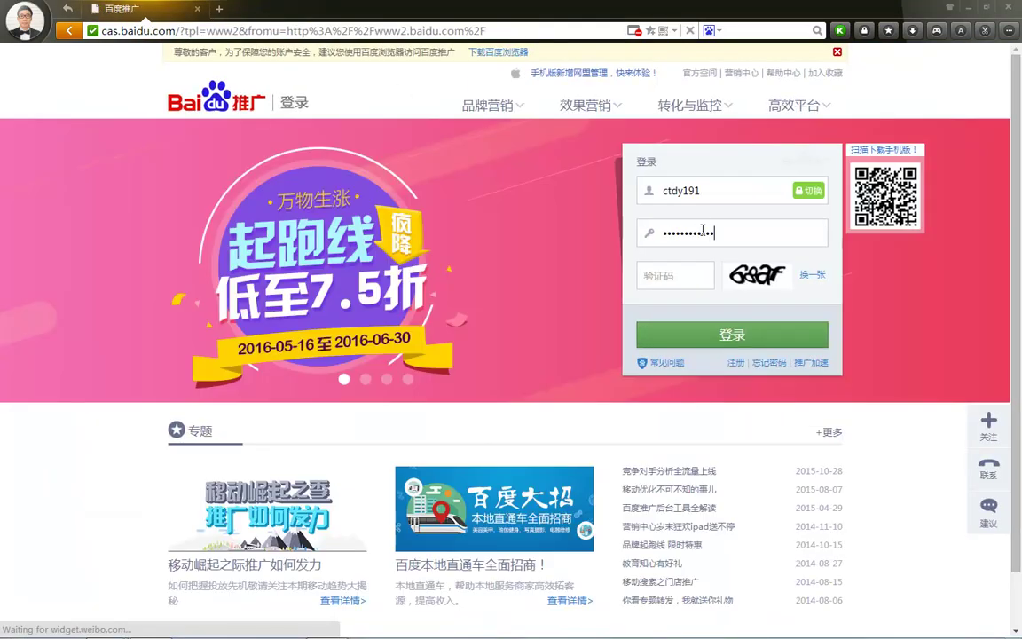
click(677, 280)
text(68)
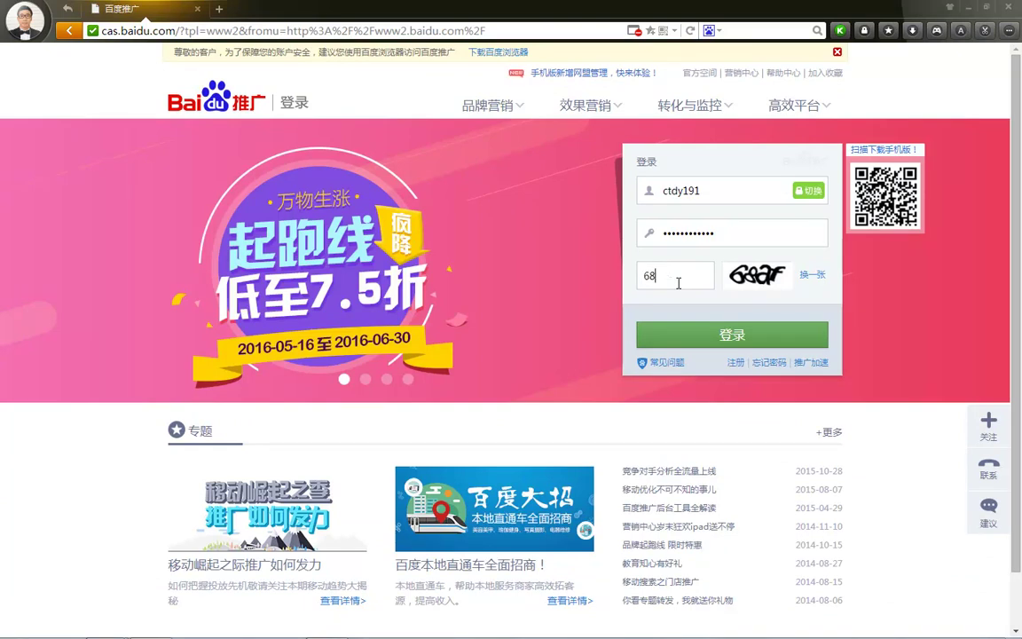
text(af)
key(Return)
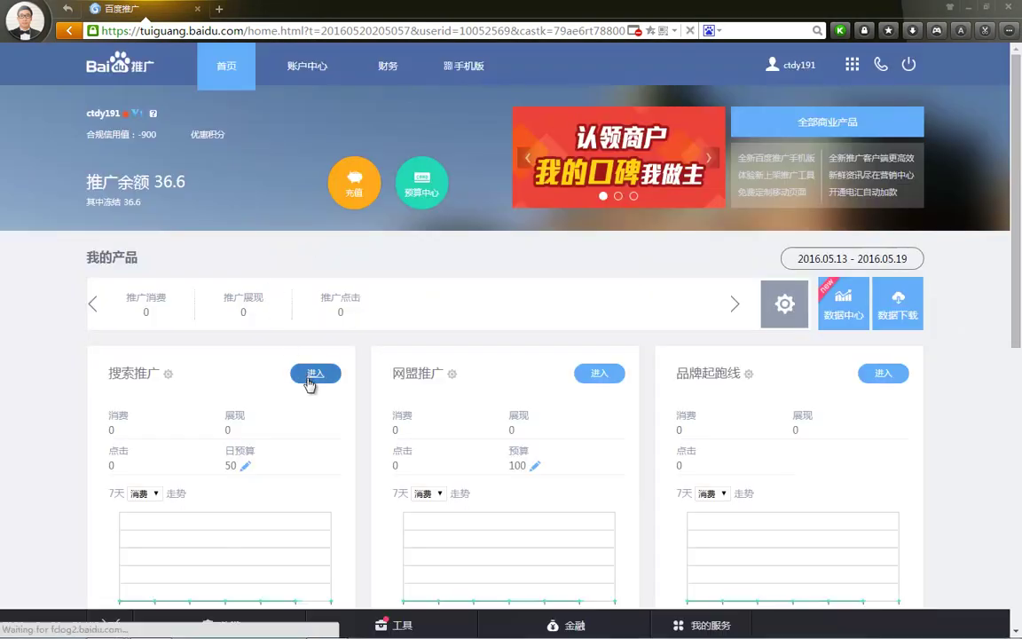
click(306, 373)
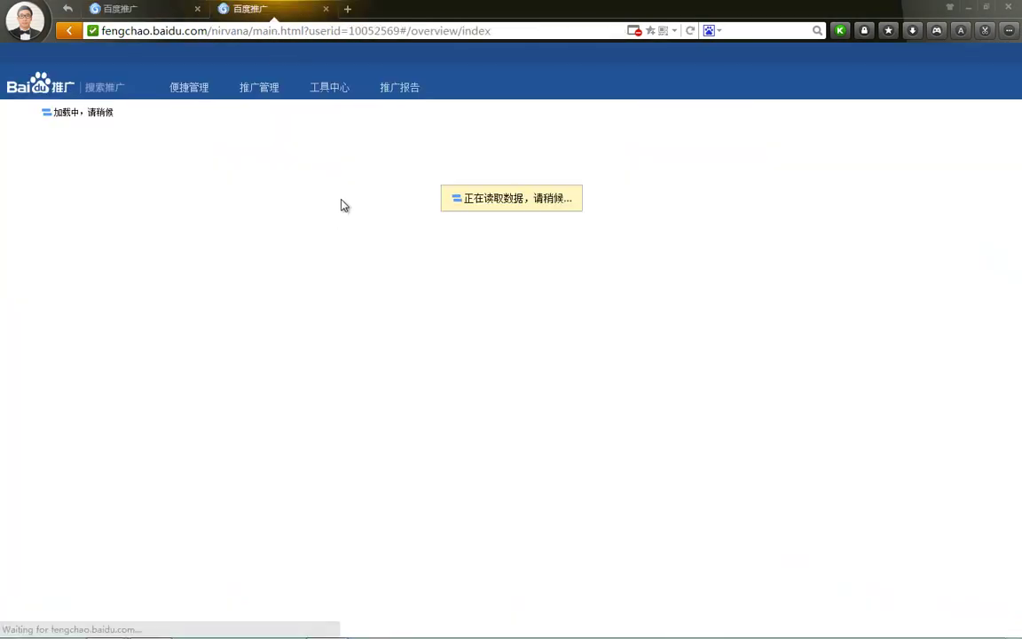
From 推广管理, run the 推广实况 live ad preview for keyword SEM培训
click(261, 91)
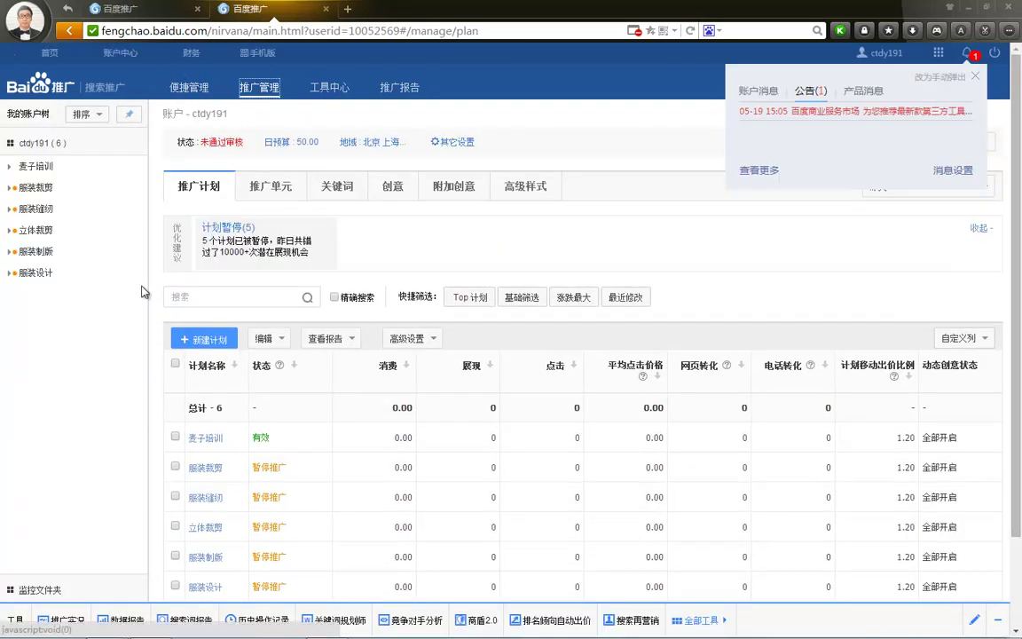
click(62, 619)
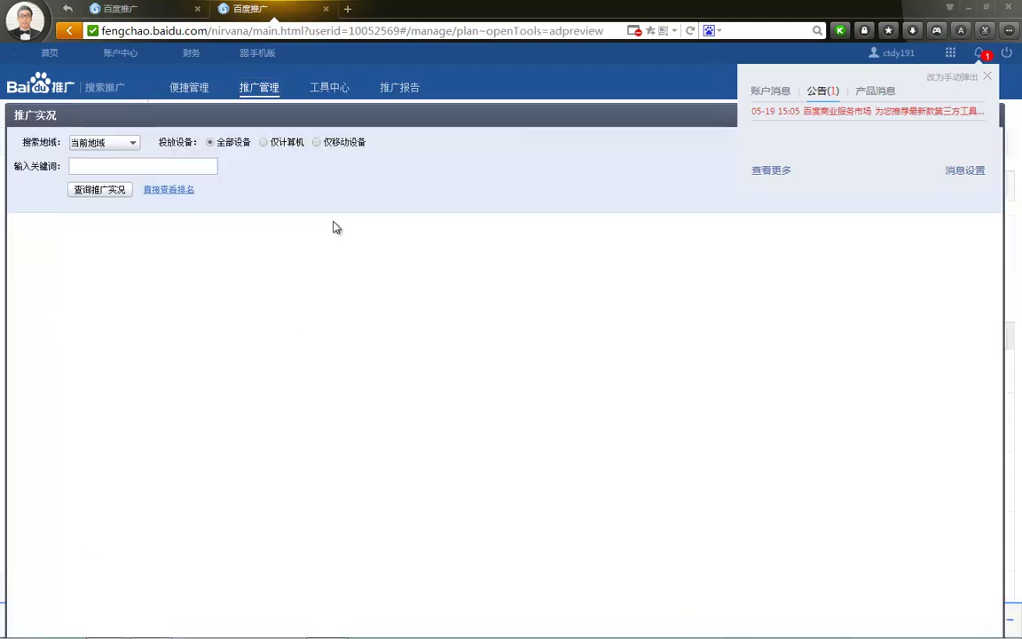
click(142, 165)
text(SEMp)
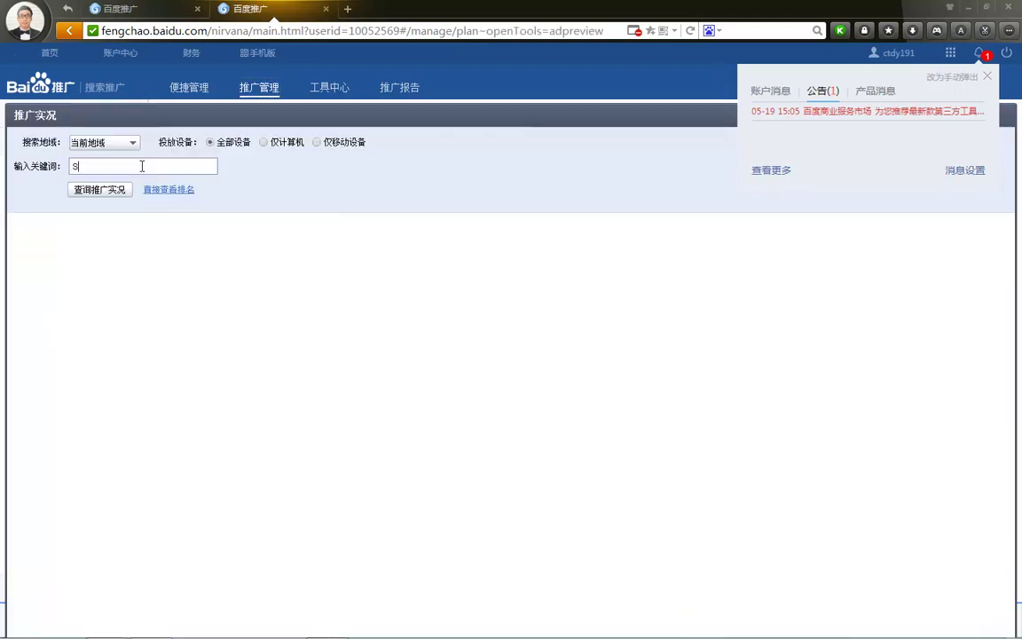
text(uxn)
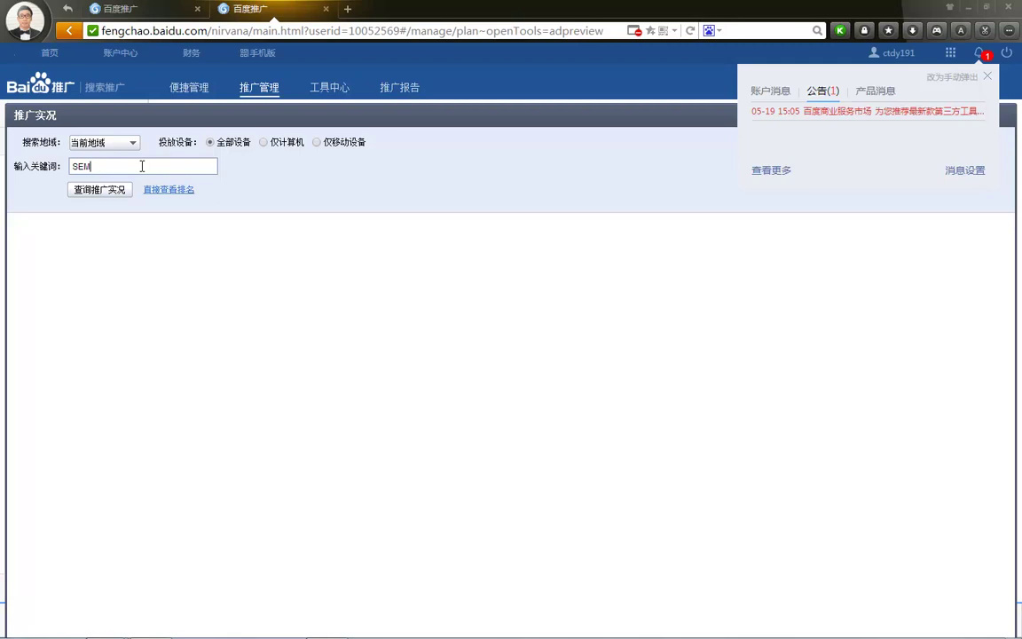
text(pxu)
text(培训)
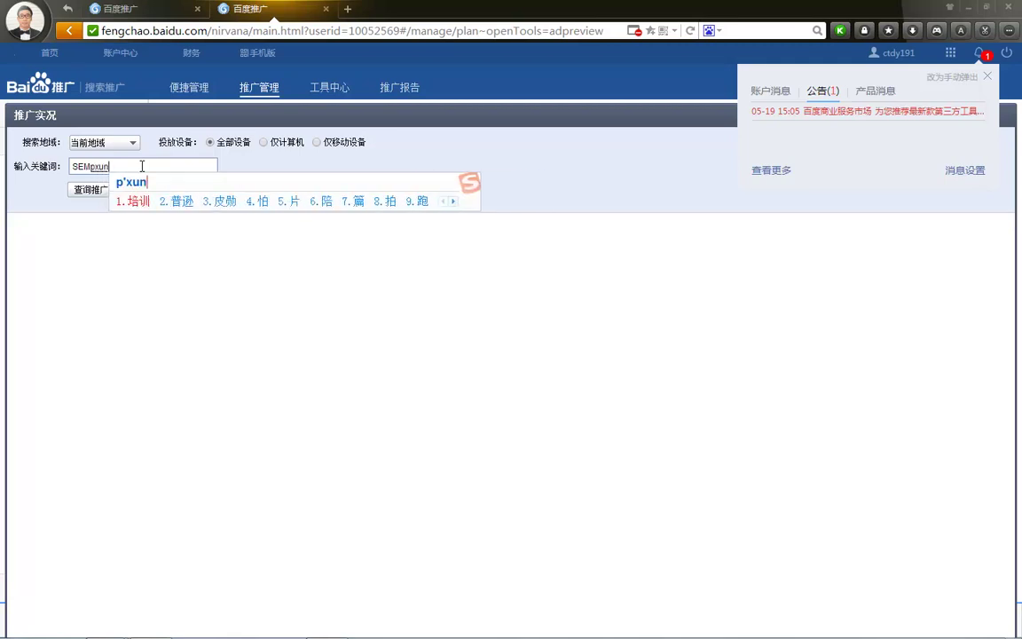
click(101, 191)
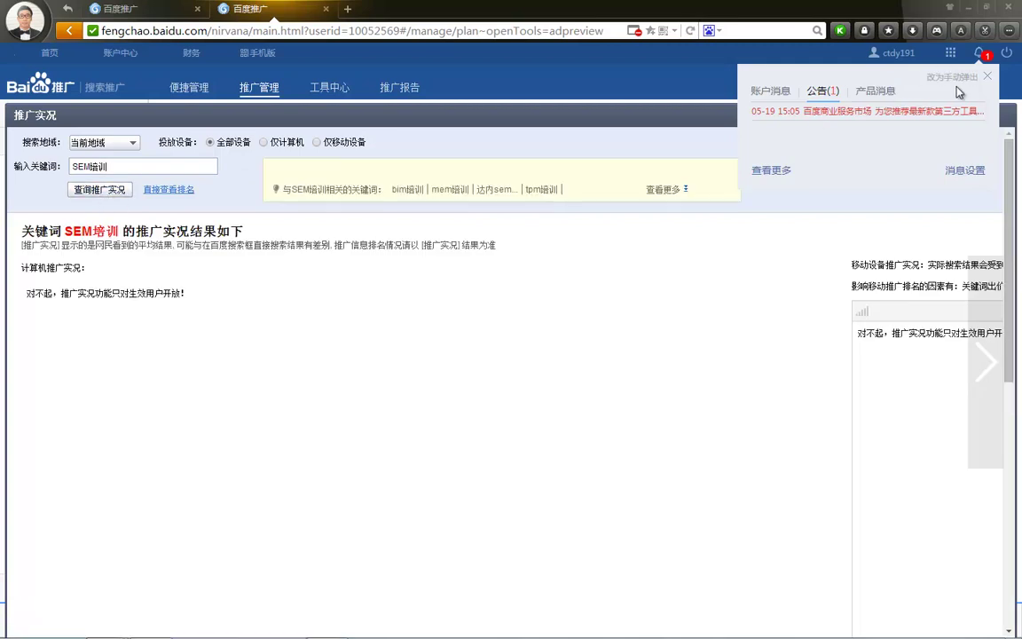
Close the announcements notice and annotate 千万 above the mobile preview
click(986, 77)
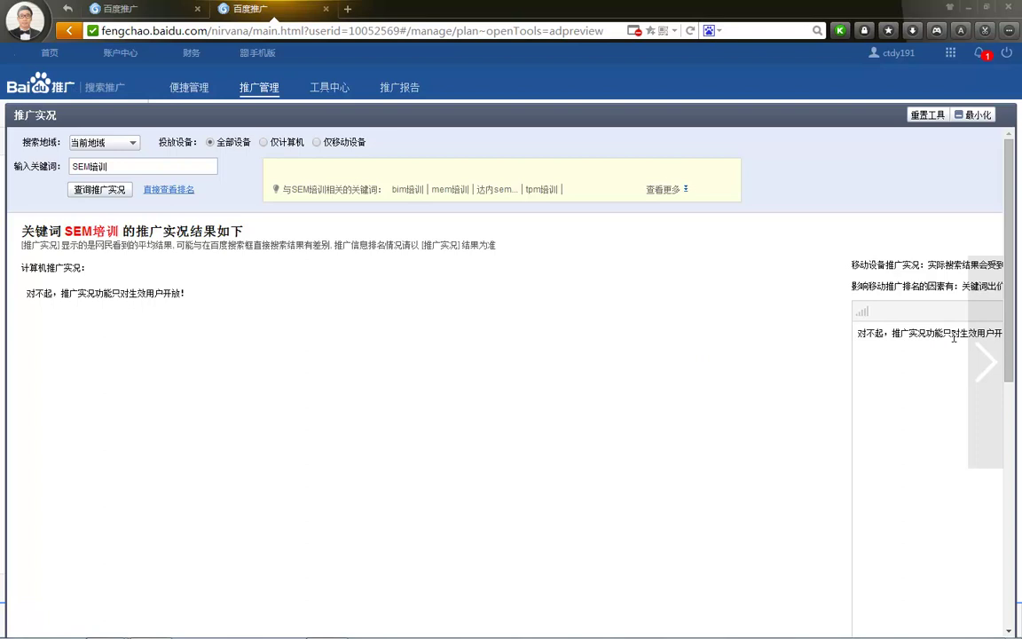
drag(846, 313, 857, 310)
key(Escape)
drag(810, 266, 858, 293)
mouse_move(831, 243)
mouse_down()
mouse_move(843, 228)
mouse_move(907, 228)
mouse_move(902, 251)
mouse_move(949, 251)
mouse_up()
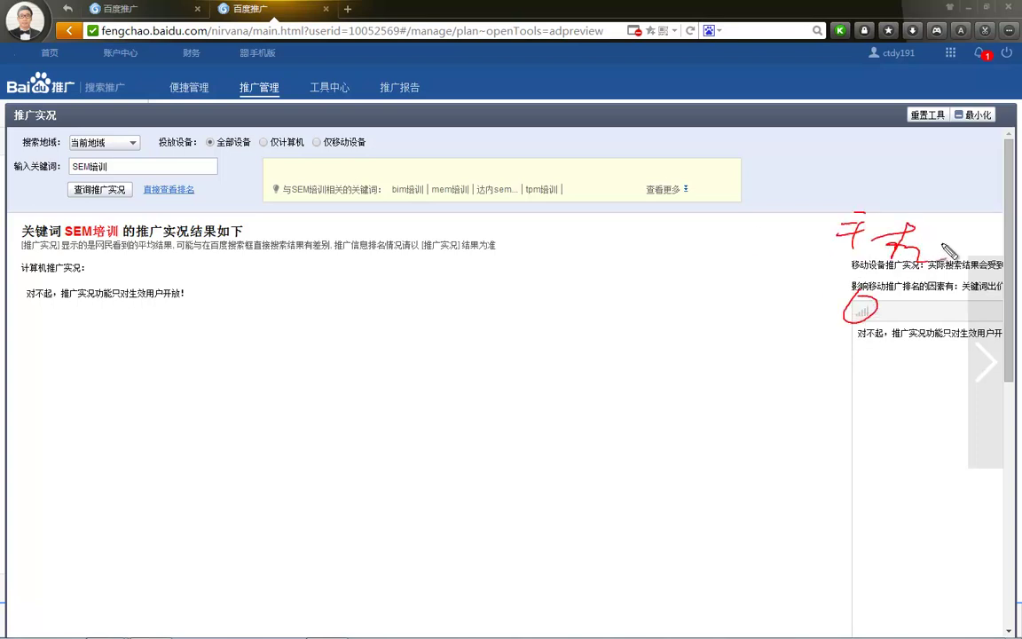
Circle the keyword results heading, write PC by the computer preview, clear annotations, close the tab
drag(11, 289, 21, 228)
drag(169, 251, 149, 316)
drag(151, 336, 163, 333)
drag(167, 254, 161, 282)
drag(197, 282, 201, 306)
key(Escape)
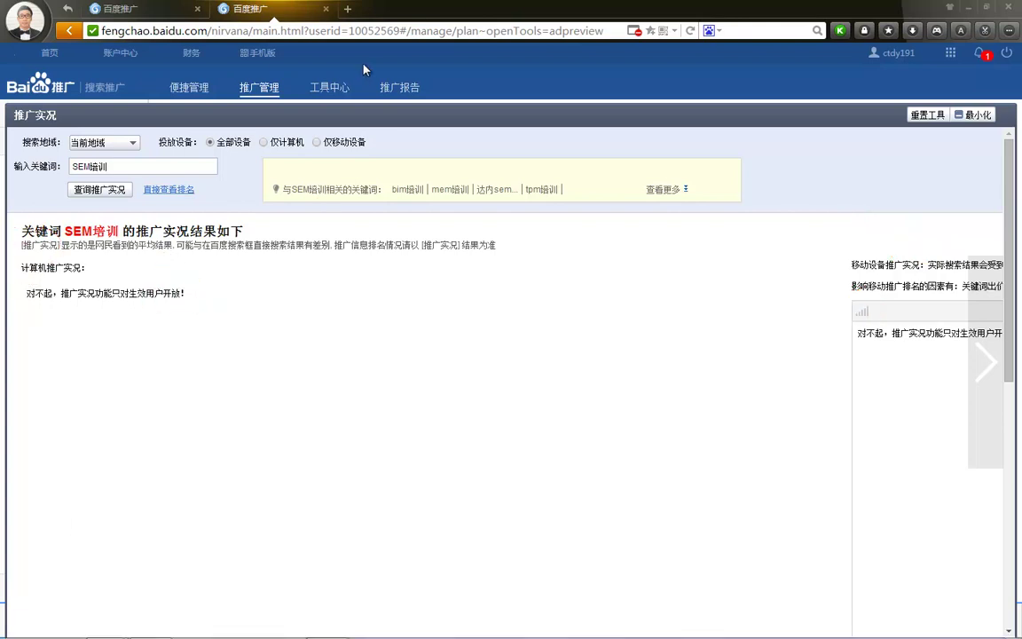
click(326, 9)
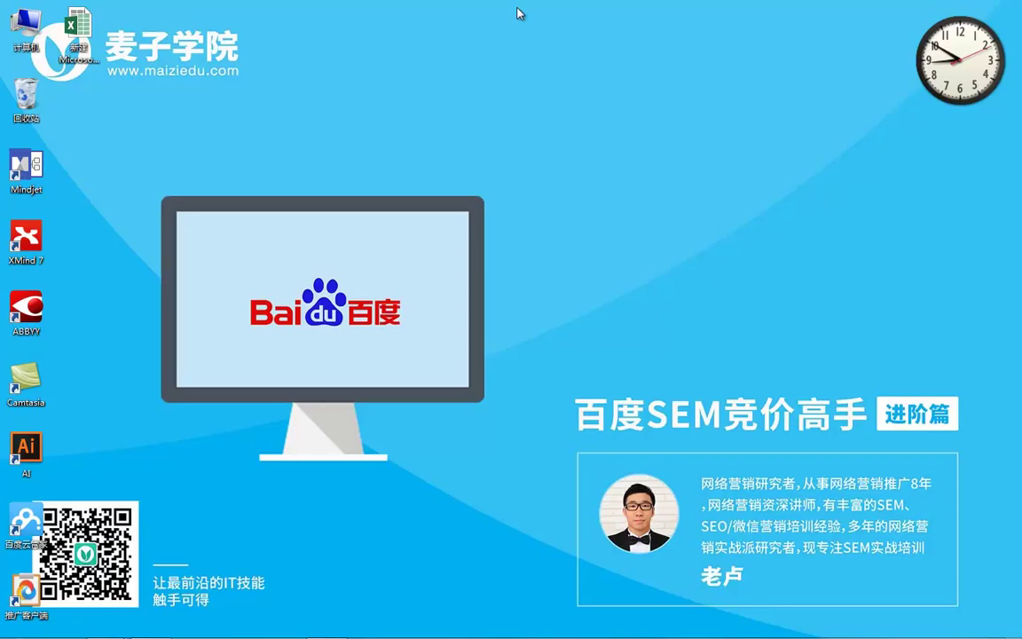
Present slide 4 and open its linked workbook 百度创意采集工具【宏】.xls
mouse_move(328, 632)
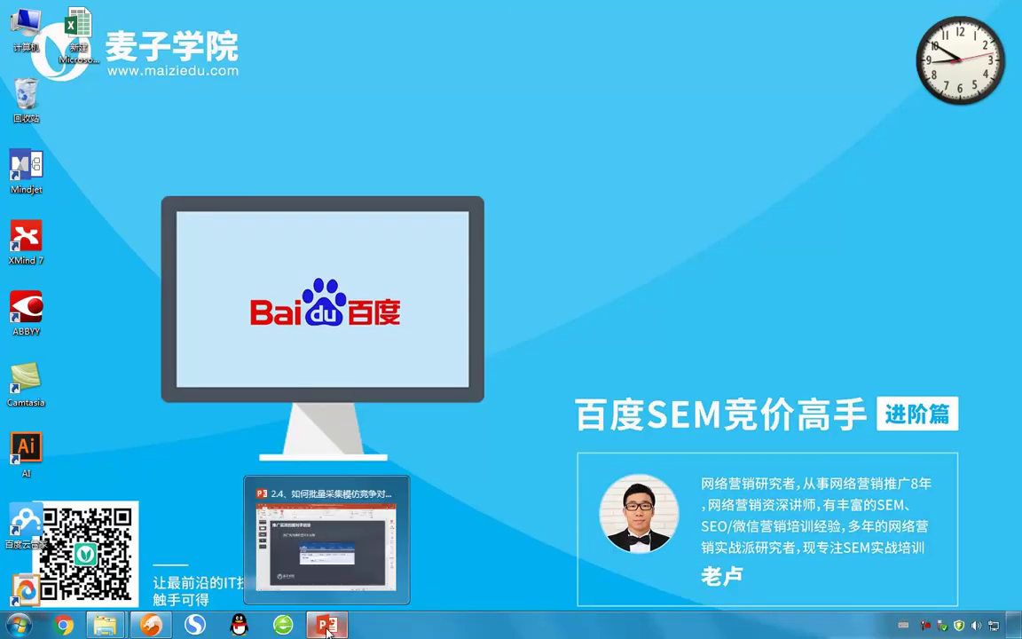
click(318, 512)
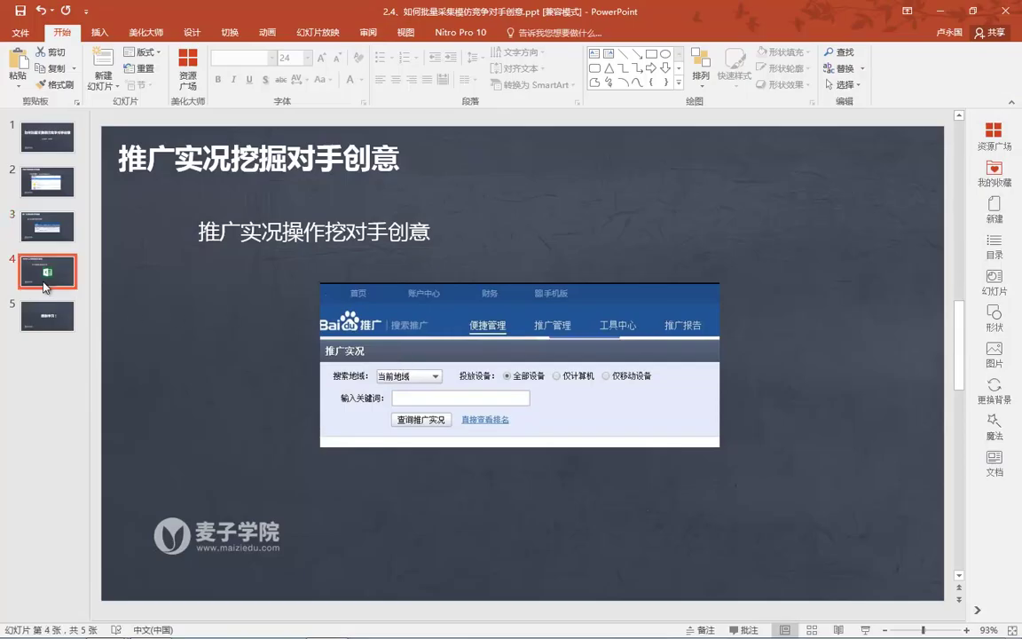
click(47, 270)
key(shift+F5)
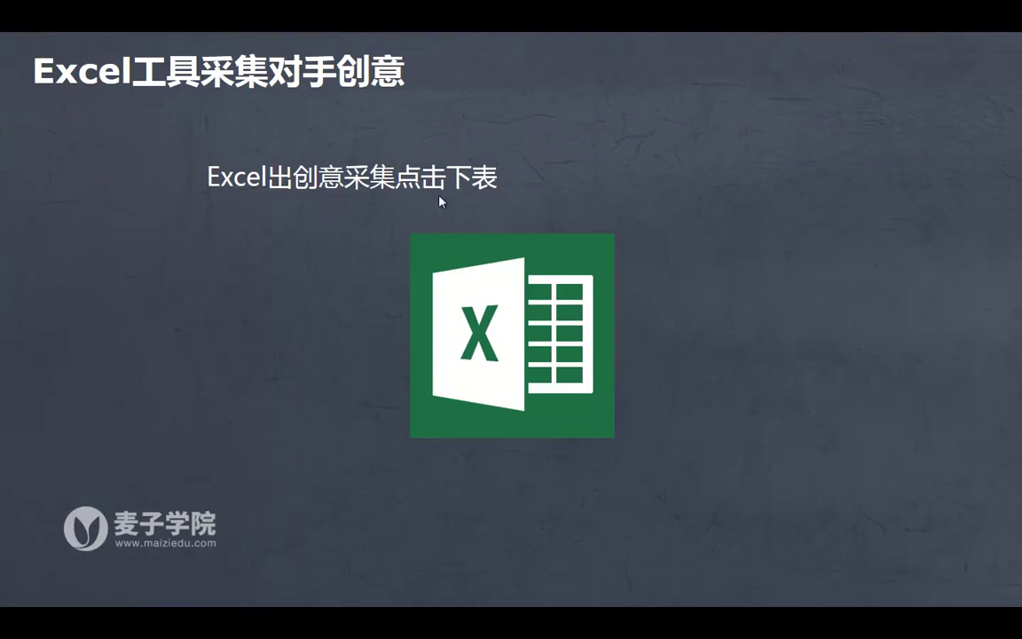
click(525, 288)
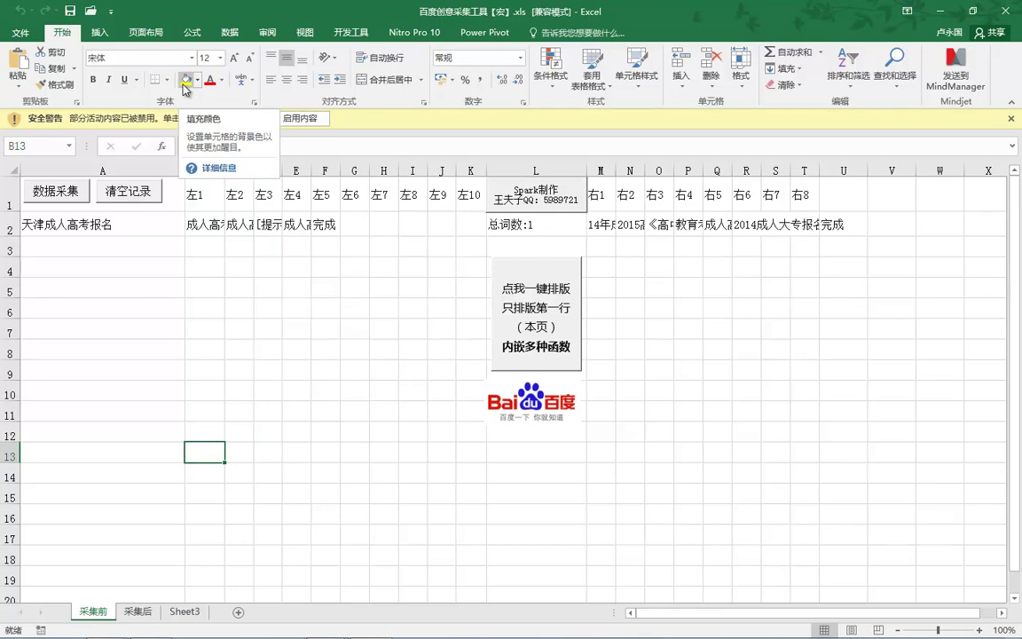
Enable the workbook's macros, dismiss the trial-count and thank-you messages, and return to the browser
click(301, 119)
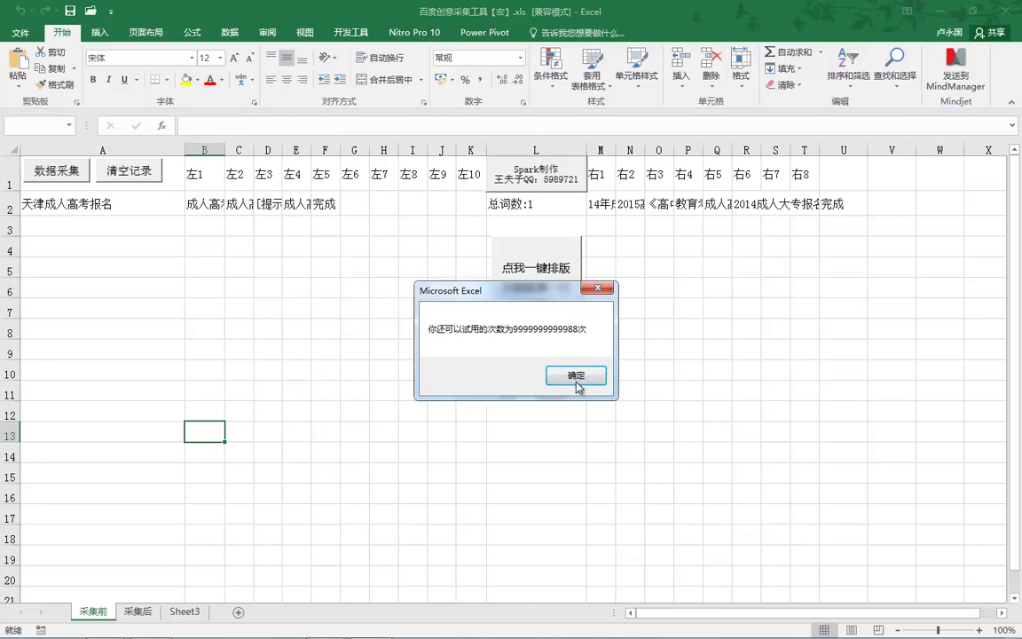
click(545, 380)
click(529, 375)
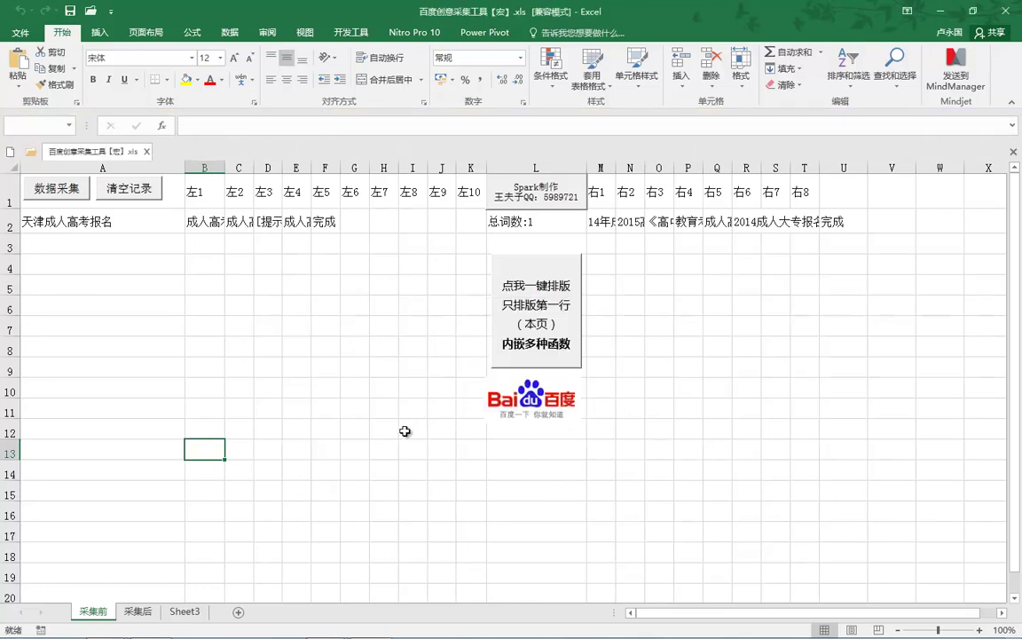
click(193, 625)
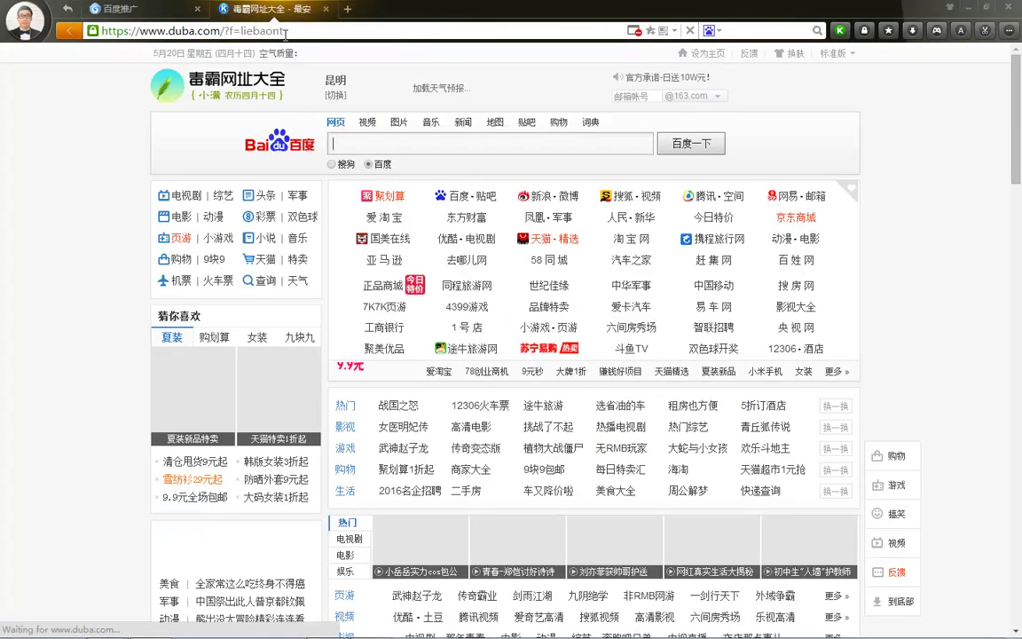
Search Baidu for WPS宏插件
click(348, 143)
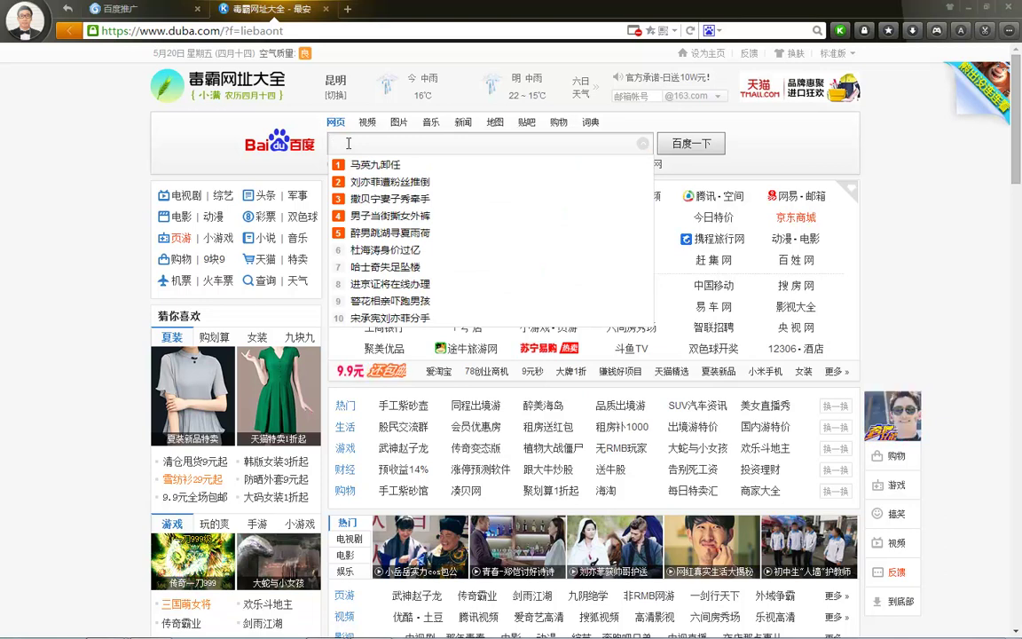
text(baidu)
key(BackSpace)
key(BackSpace)
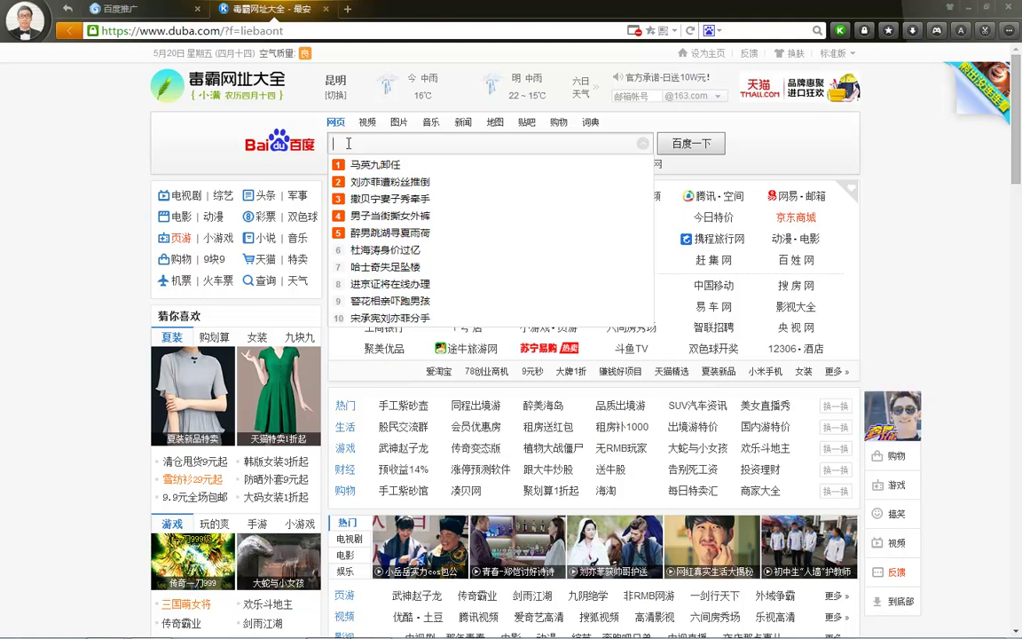
text(wps)
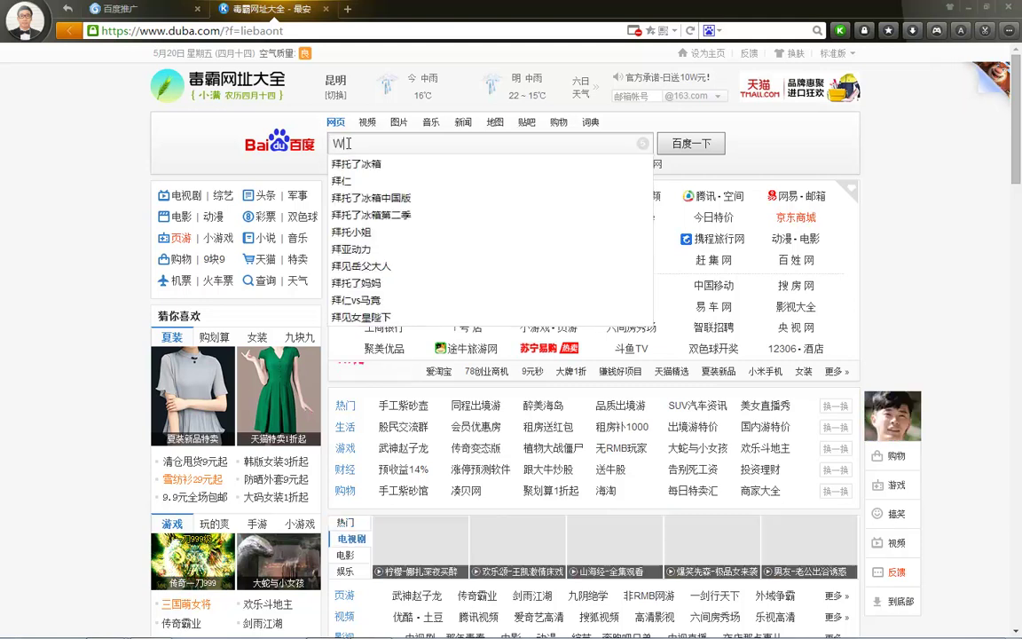
key(BackSpace)
key(BackSpace)
key(BackSpace)
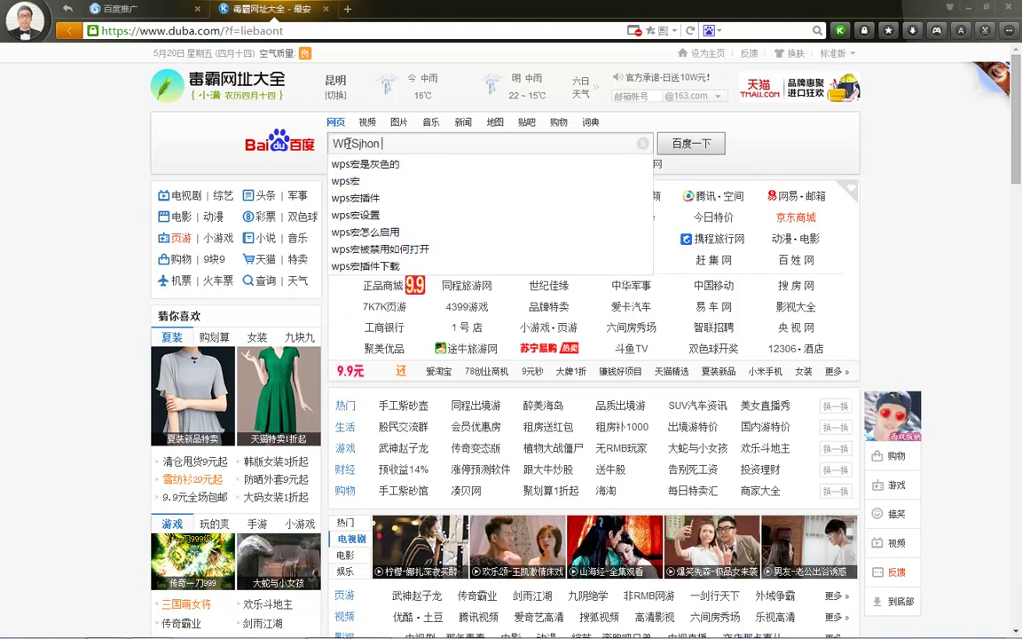
text(宏)
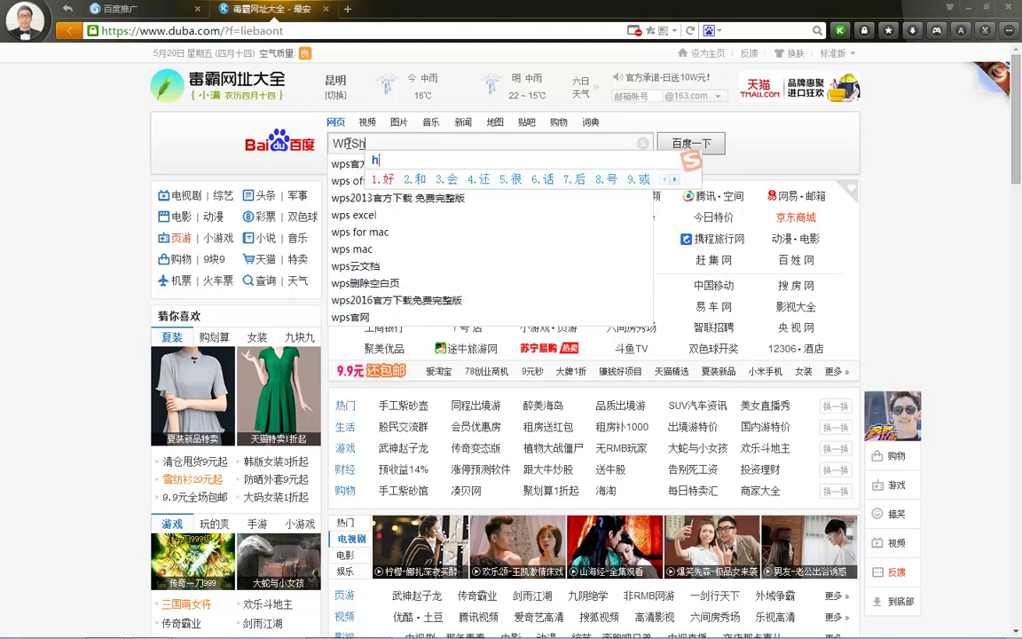
text(插件)
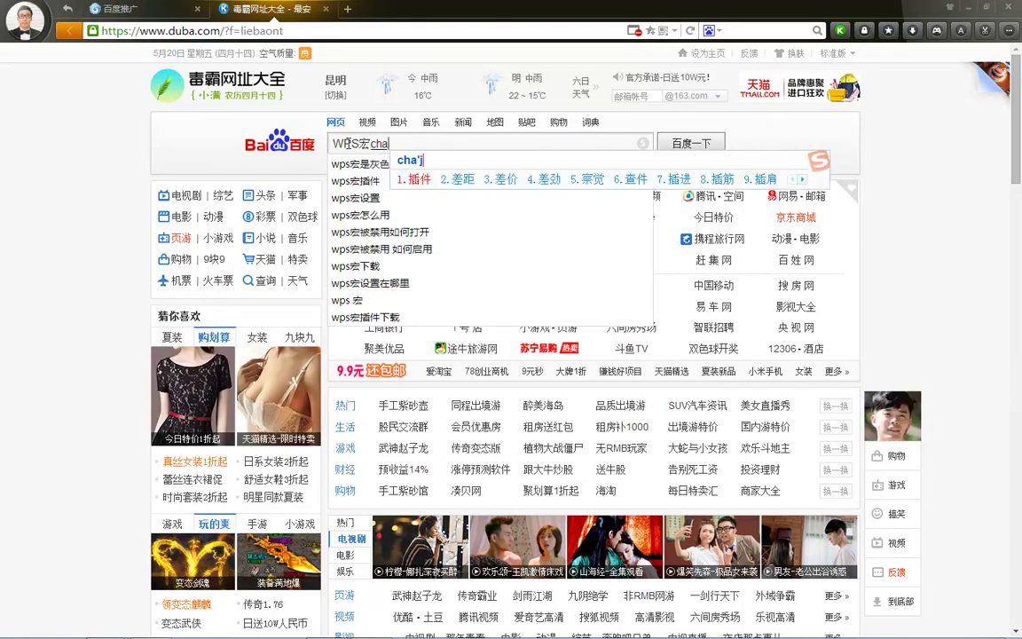
key(Return)
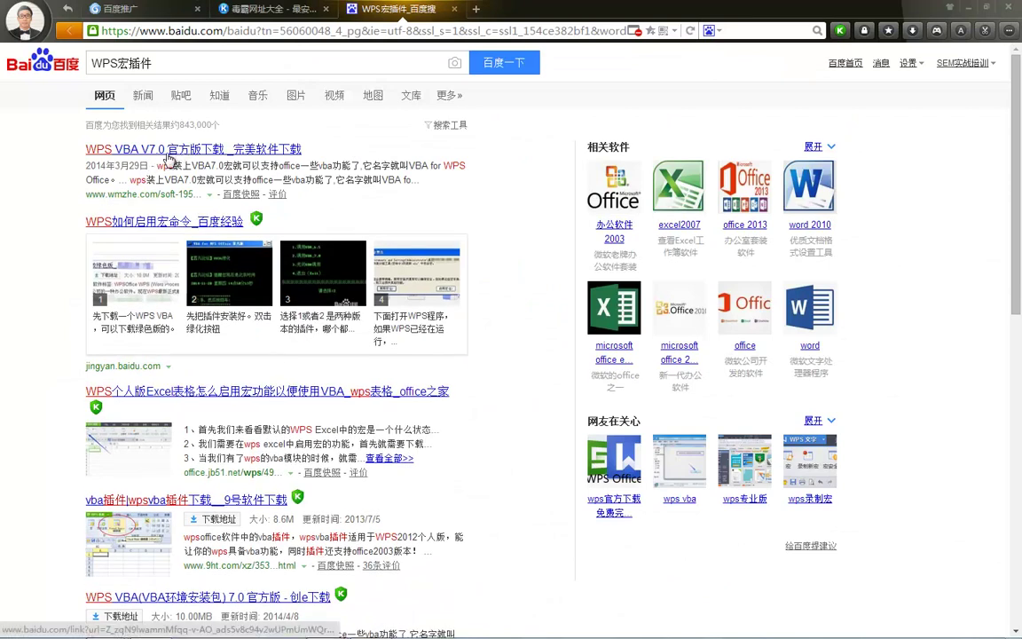
Scroll the results and open the bbs.wps.cn forum thread about macro support
scroll(176, 219, down, 2)
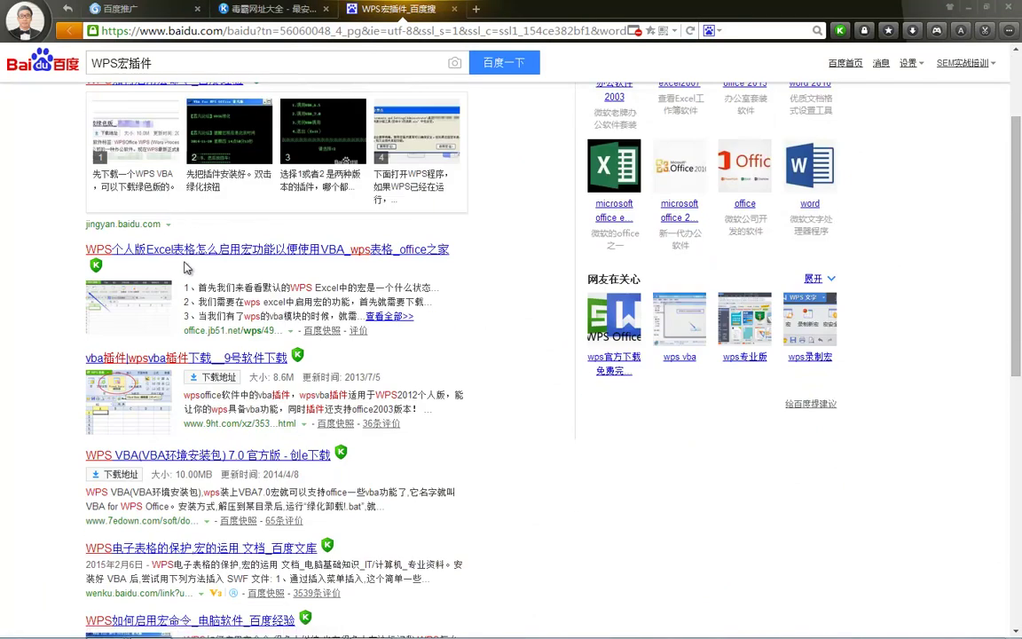
scroll(186, 240, down, 2)
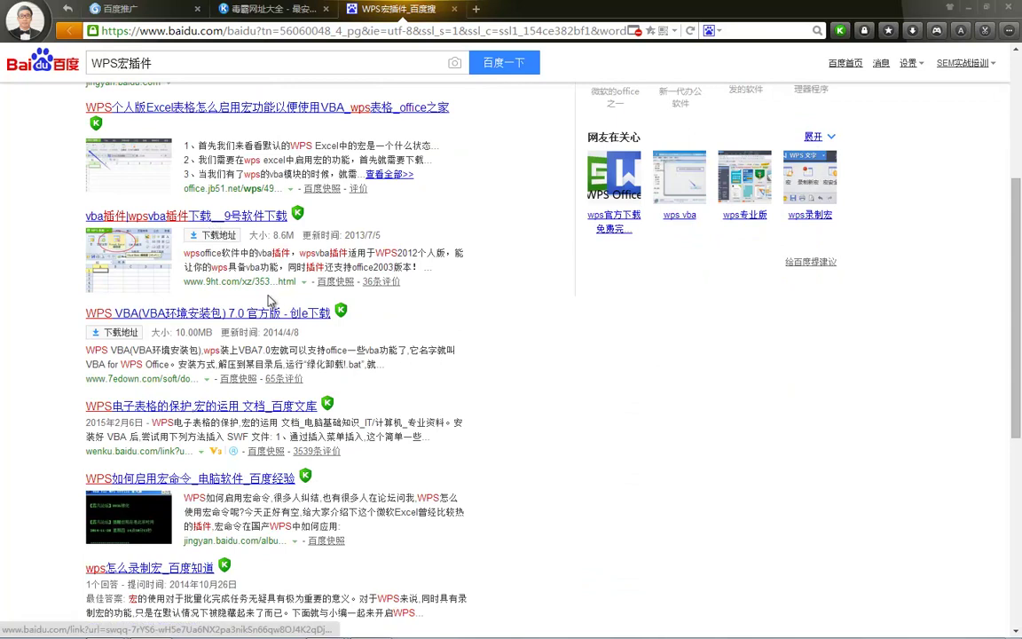
scroll(271, 295, down, 2)
scroll(268, 293, down, 4)
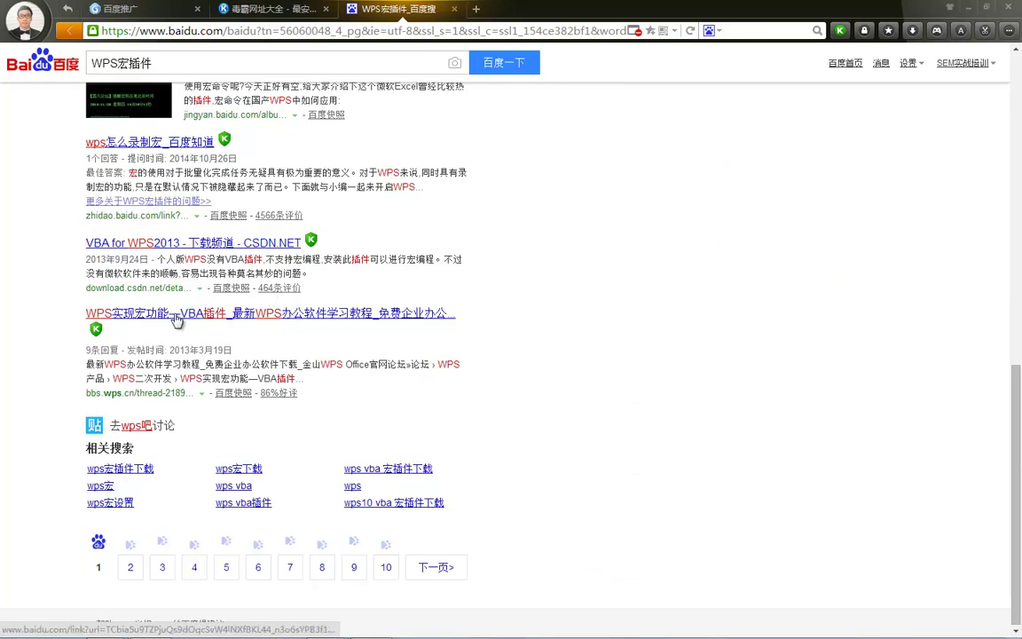
click(245, 316)
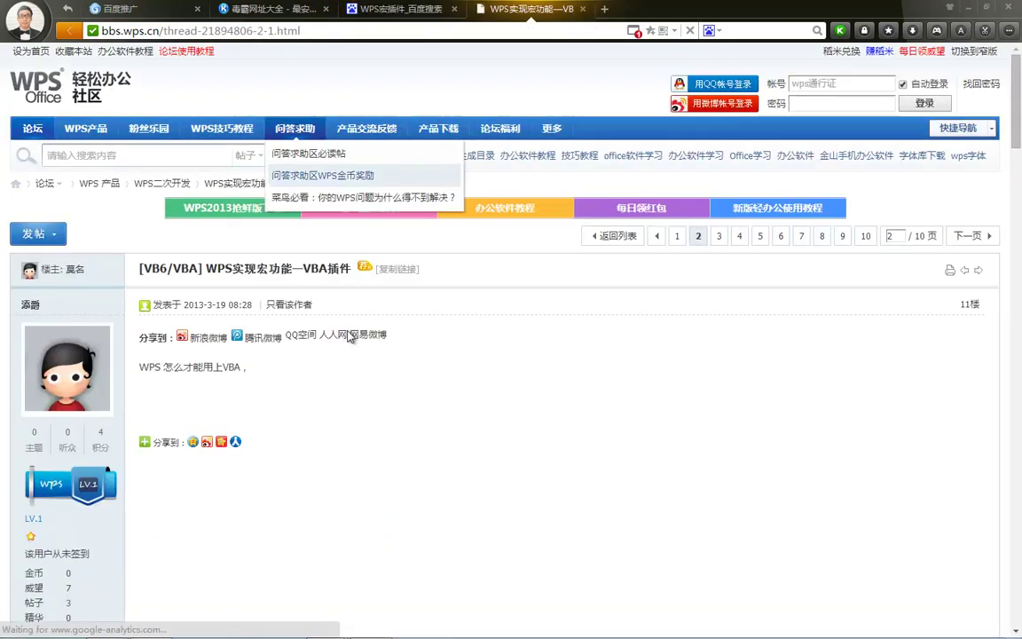
Close the forum thread, WPS宏插件 results and navigation tabs
scroll(295, 336, down, 3)
scroll(294, 336, up, 3)
double_click(532, 15)
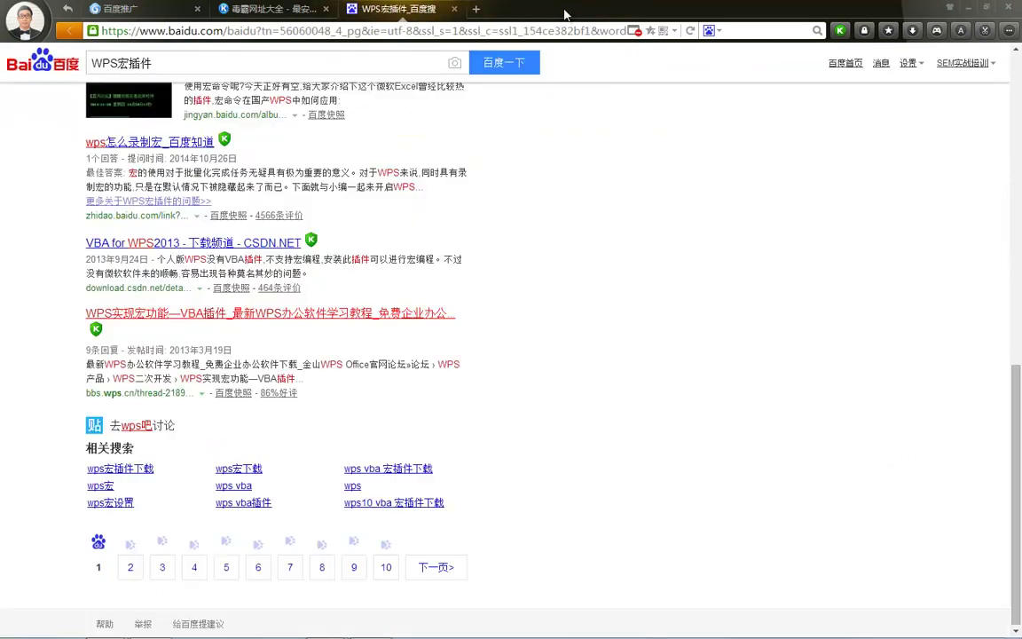
click(455, 9)
click(325, 9)
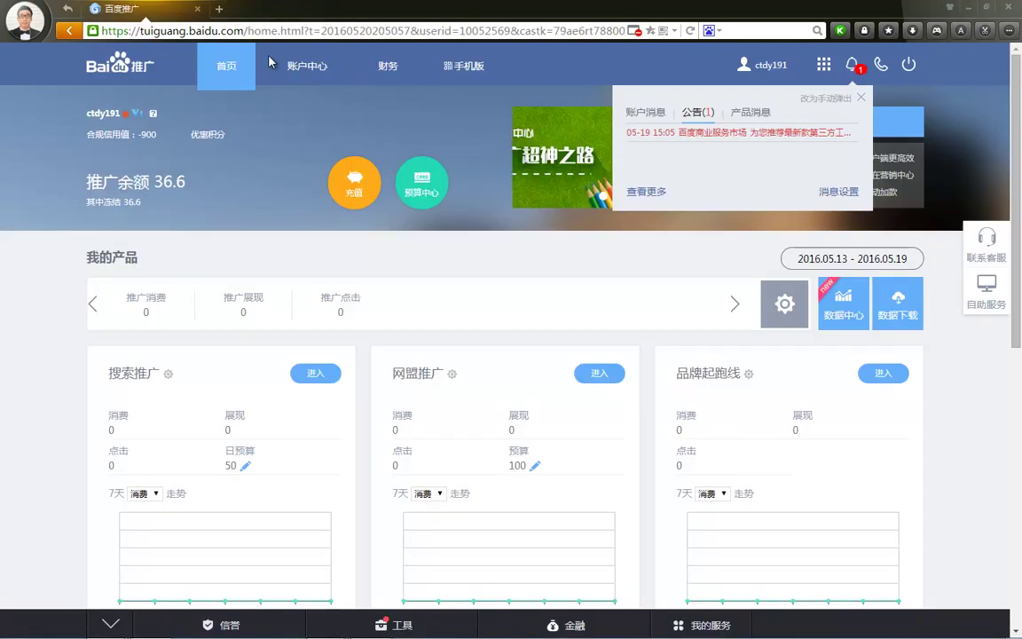
Close the announcements notice, minimise the browser, and end the slideshow
click(861, 98)
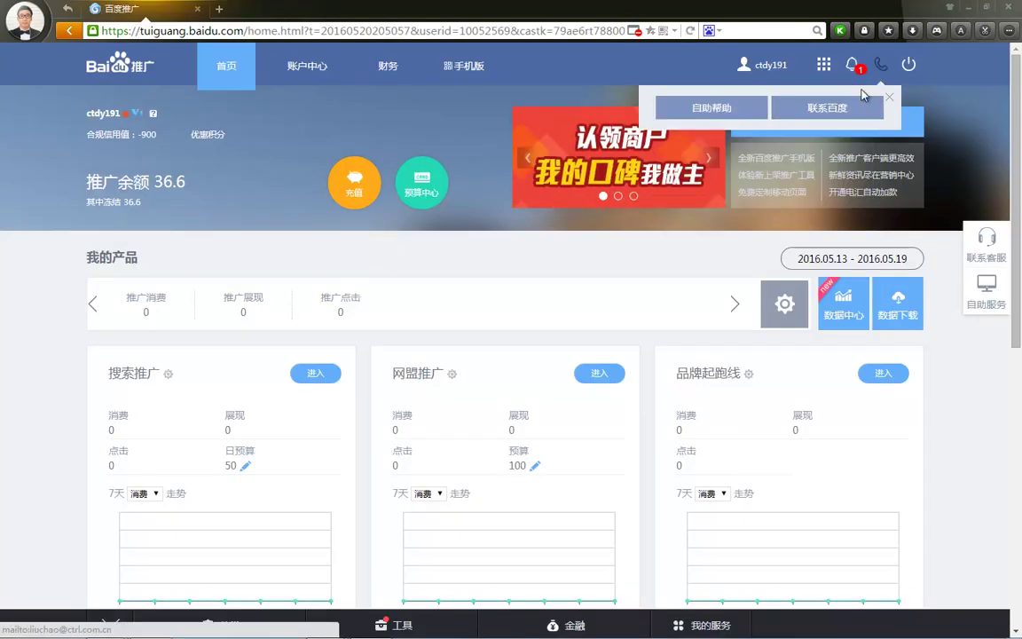
click(974, 9)
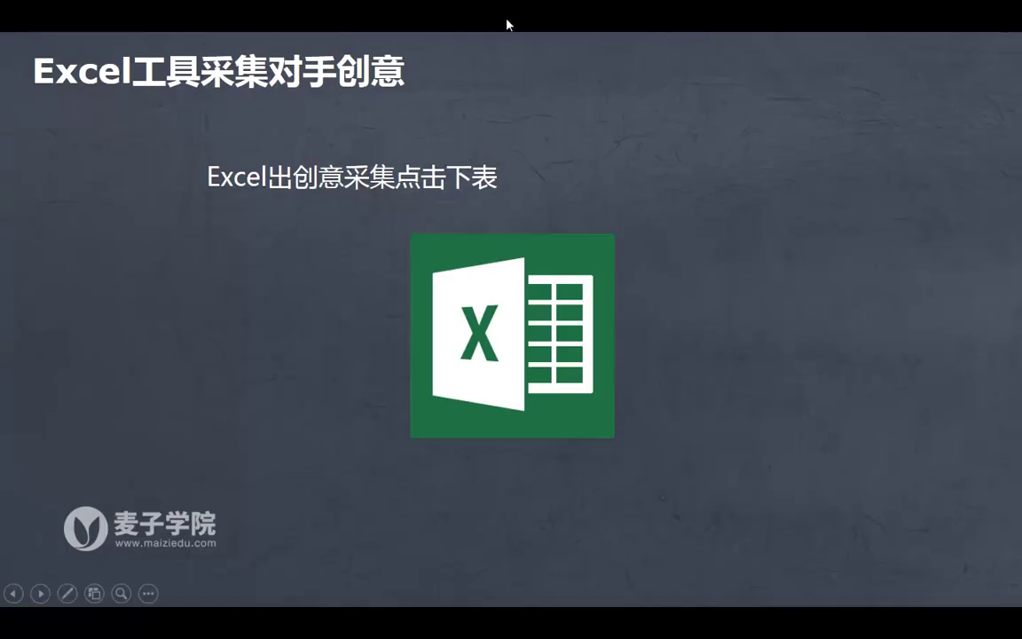
key(Escape)
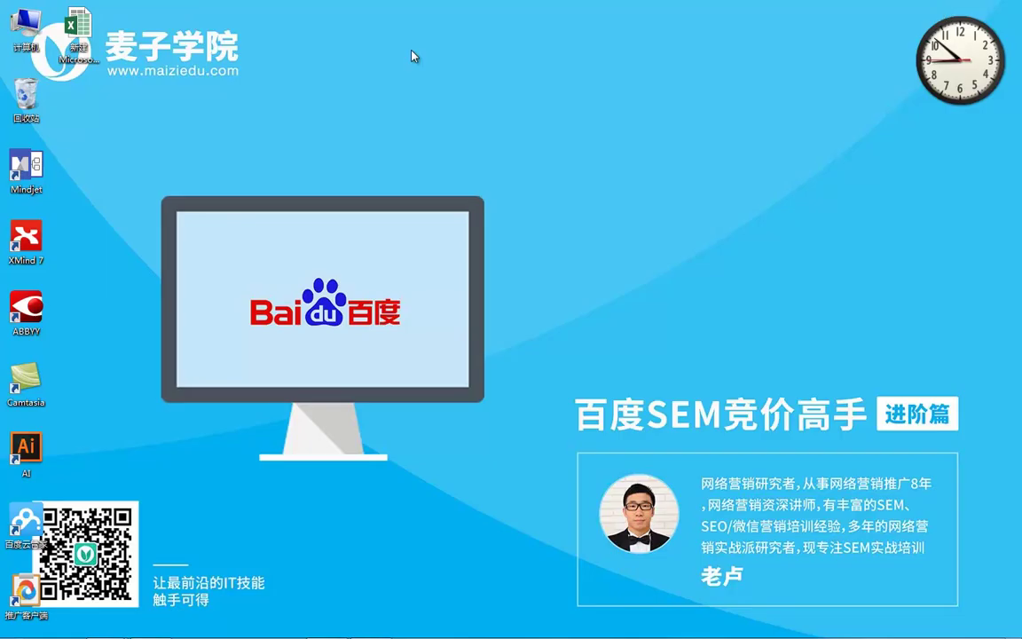
Search drive LUEMERY (K:) for 宏插件 macro tool files
double_click(29, 40)
double_click(422, 393)
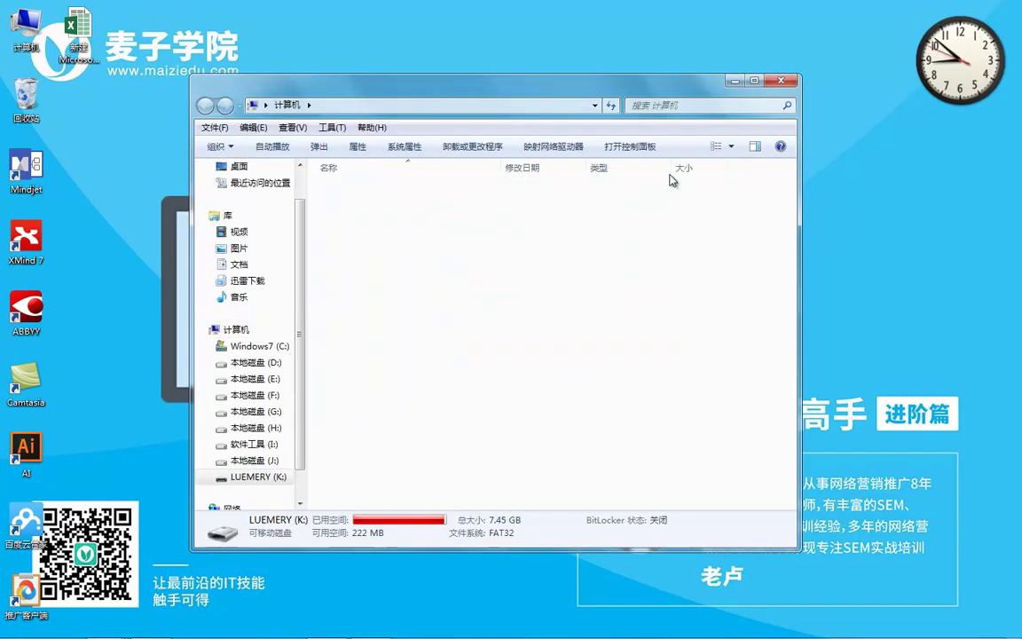
click(690, 103)
text(hong)
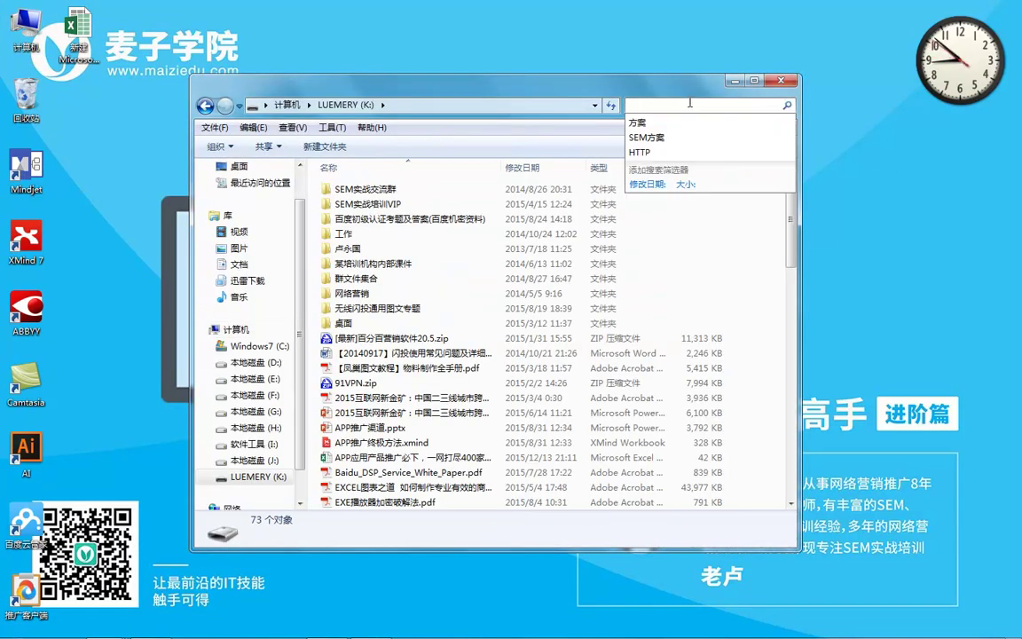
text(ong)
key(space)
text(c)
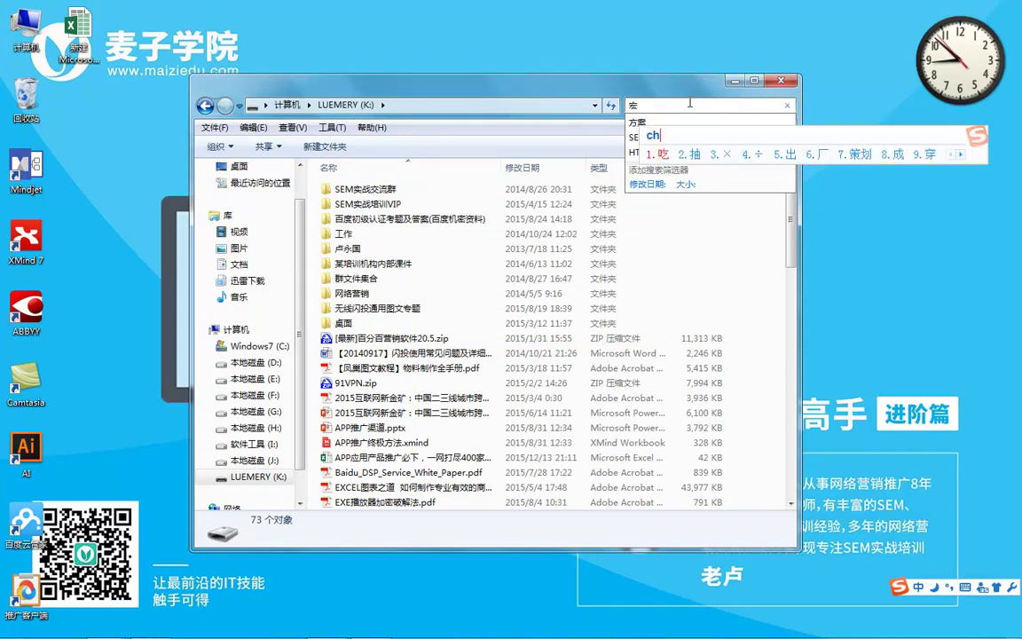
text(hajian)
key(space)
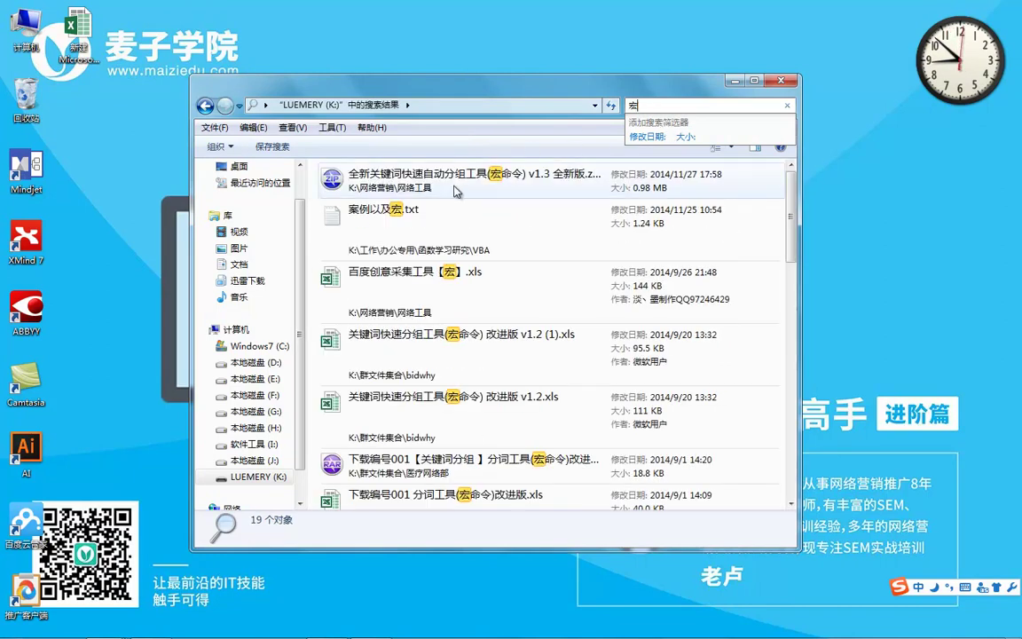
Put the keyword auto-grouping tool ZIP on the desktop and switch to the Excel collection workbook
click(450, 188)
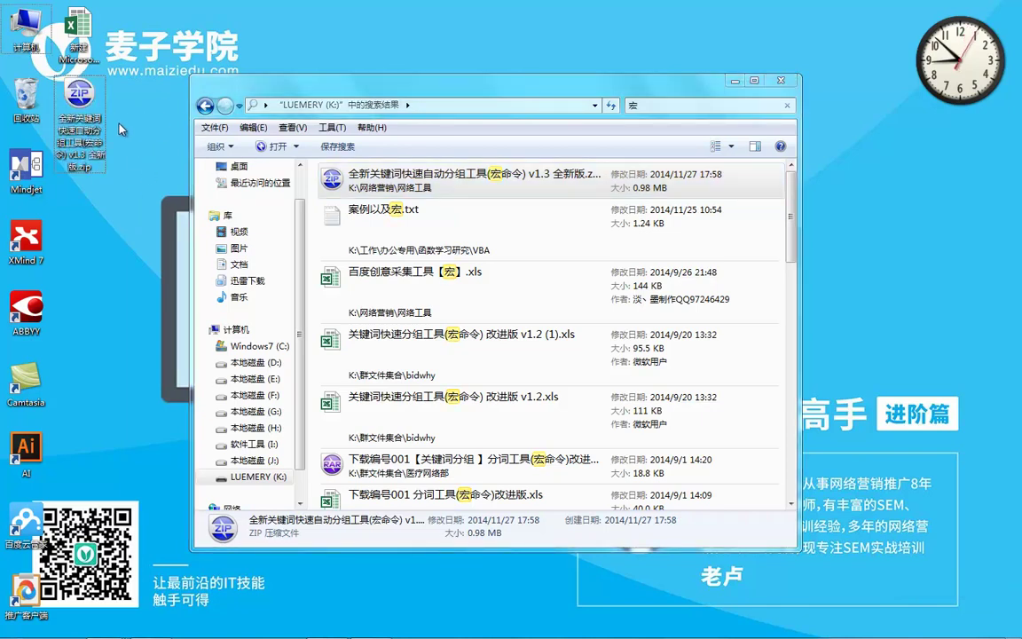
click(780, 79)
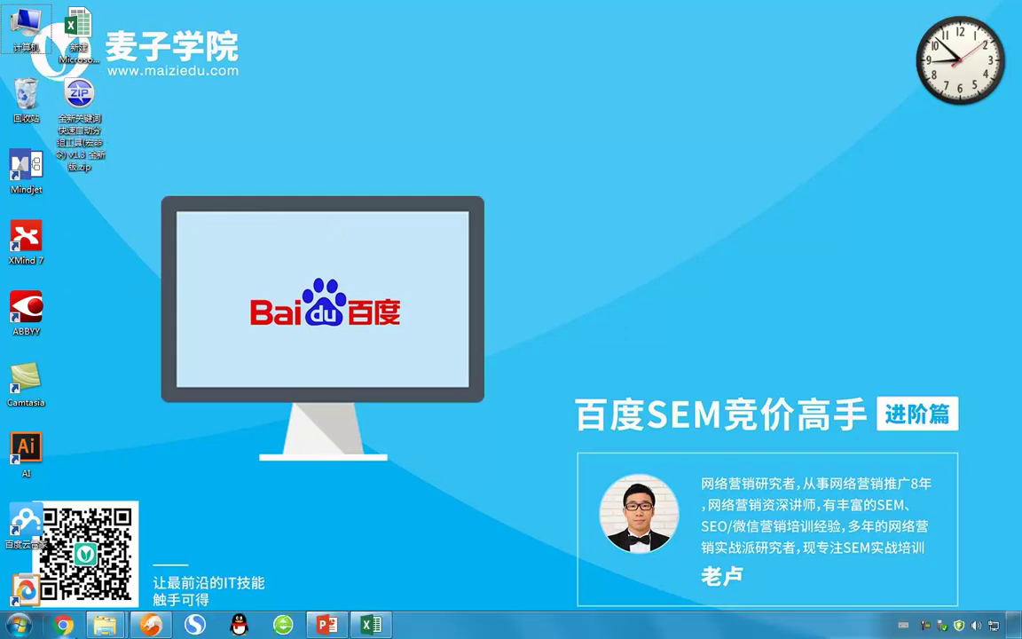
click(154, 630)
click(1006, 6)
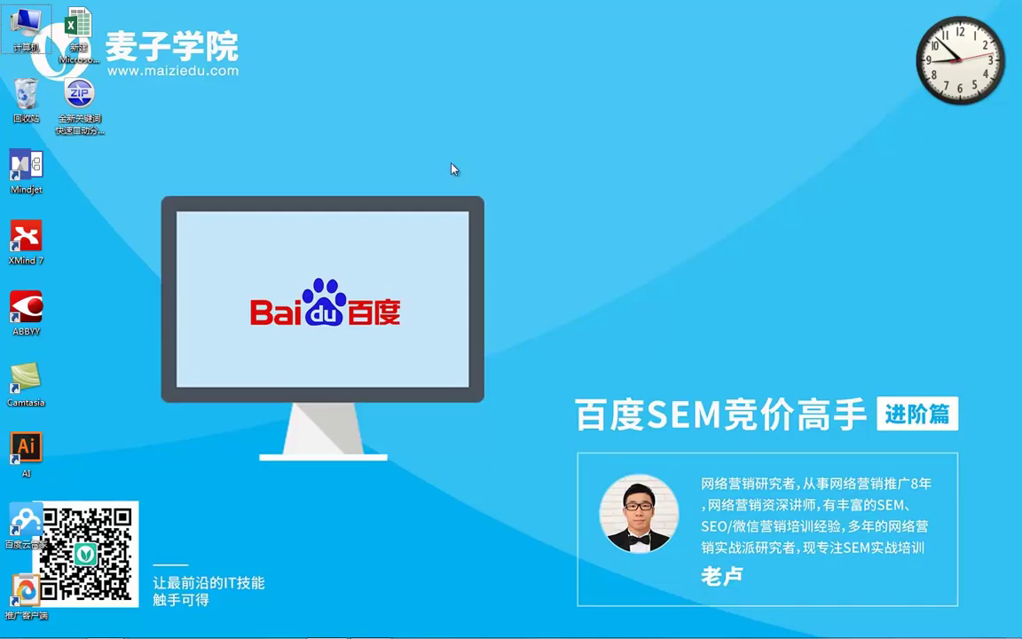
mouse_move(335, 626)
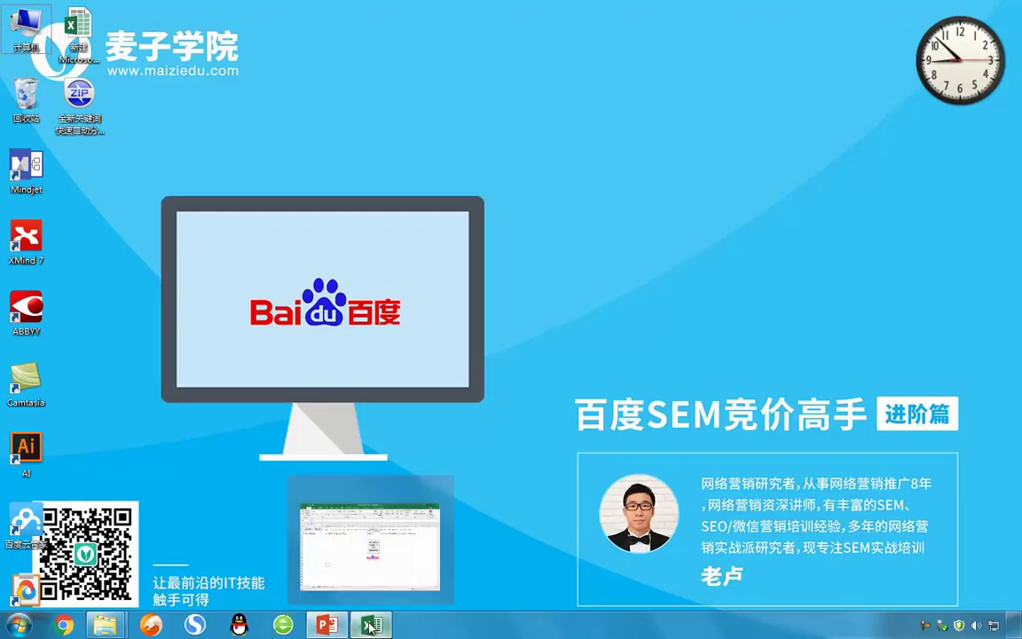
click(371, 626)
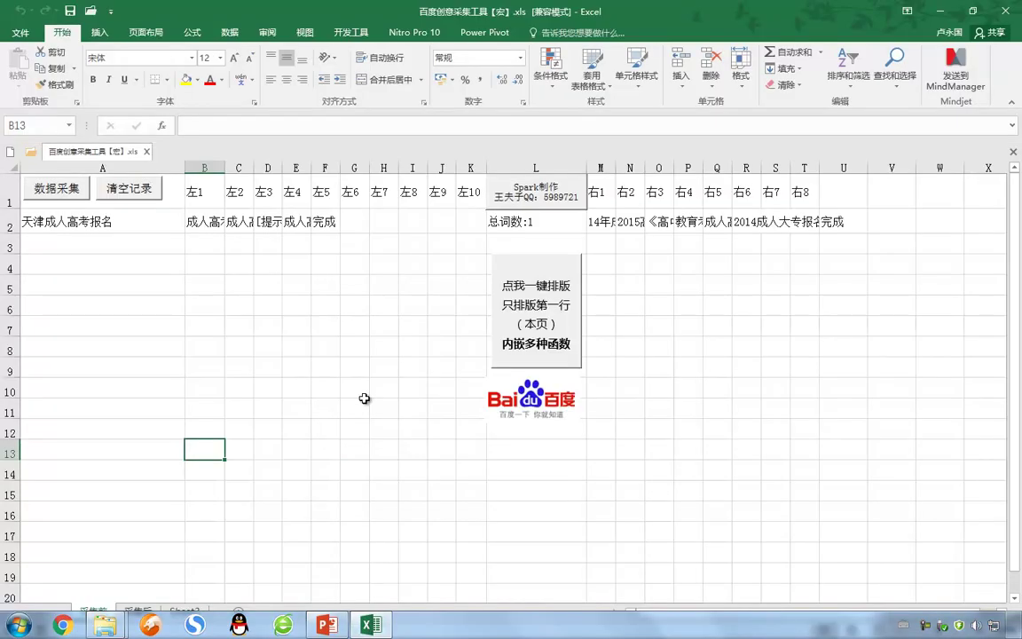
Clear the previous collection records and enter 火锅加盟 in cell A2
click(106, 190)
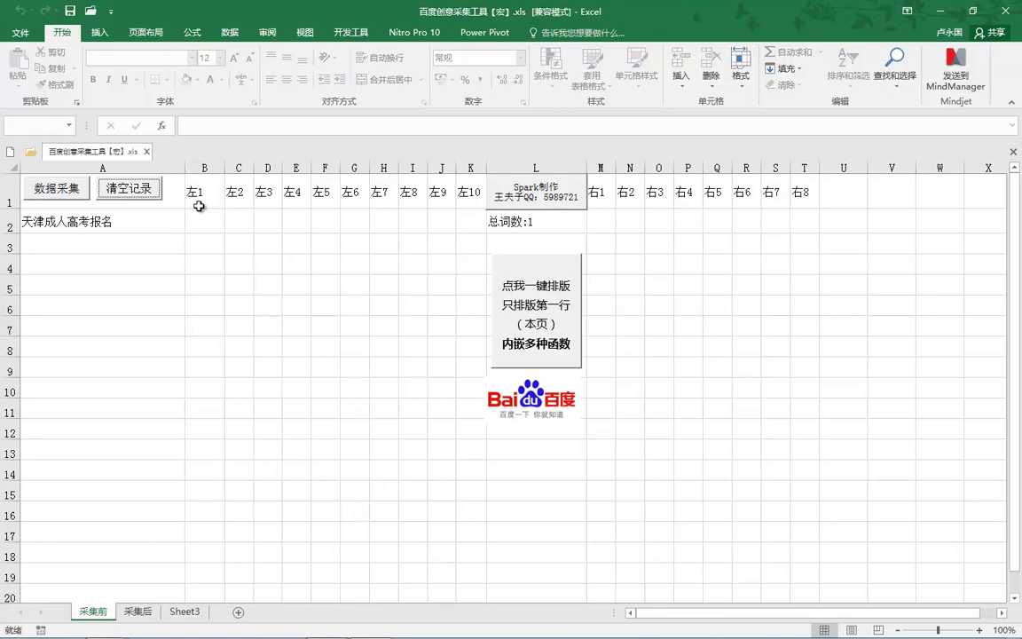
click(152, 222)
text(SME)
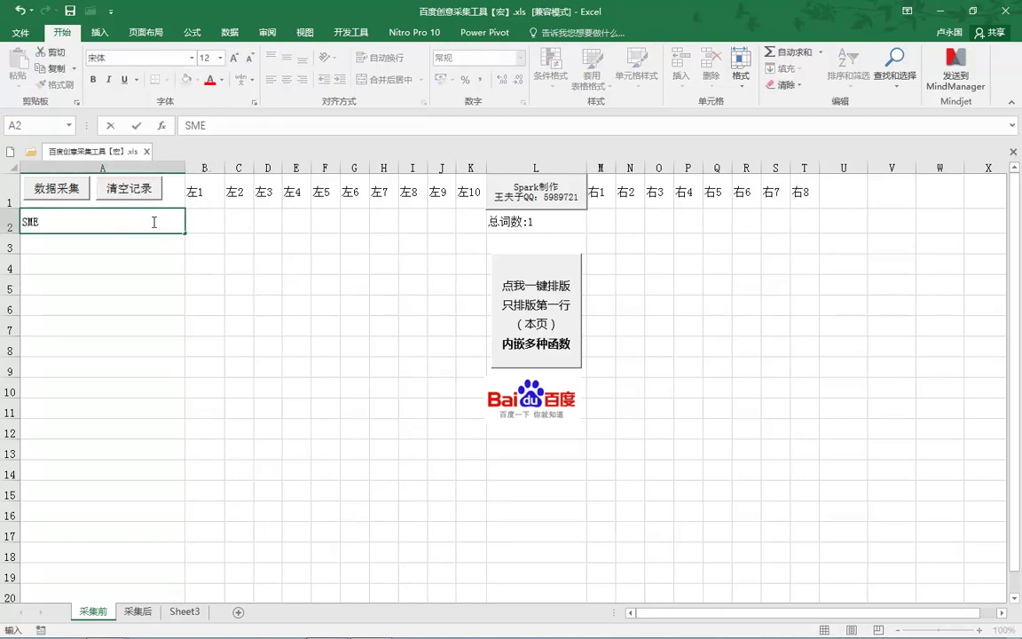
text(huoguohuoguo)
key(space)
text(jiameng)
key(space)
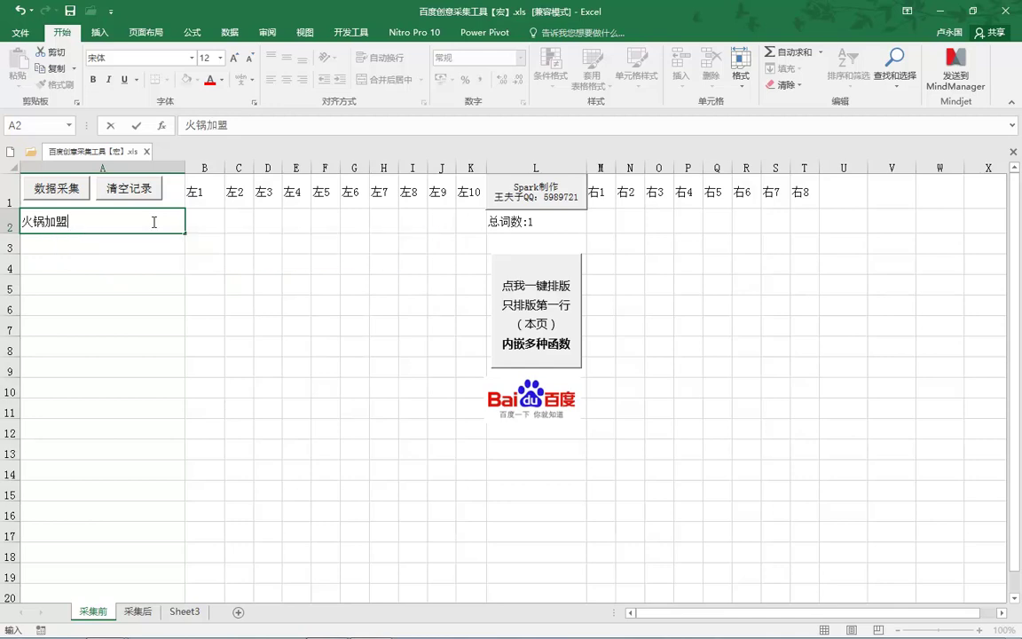
key(Return)
Enter 火锅店加盟 in A3 and 火锅加盟商 in A4
text(huoguo)
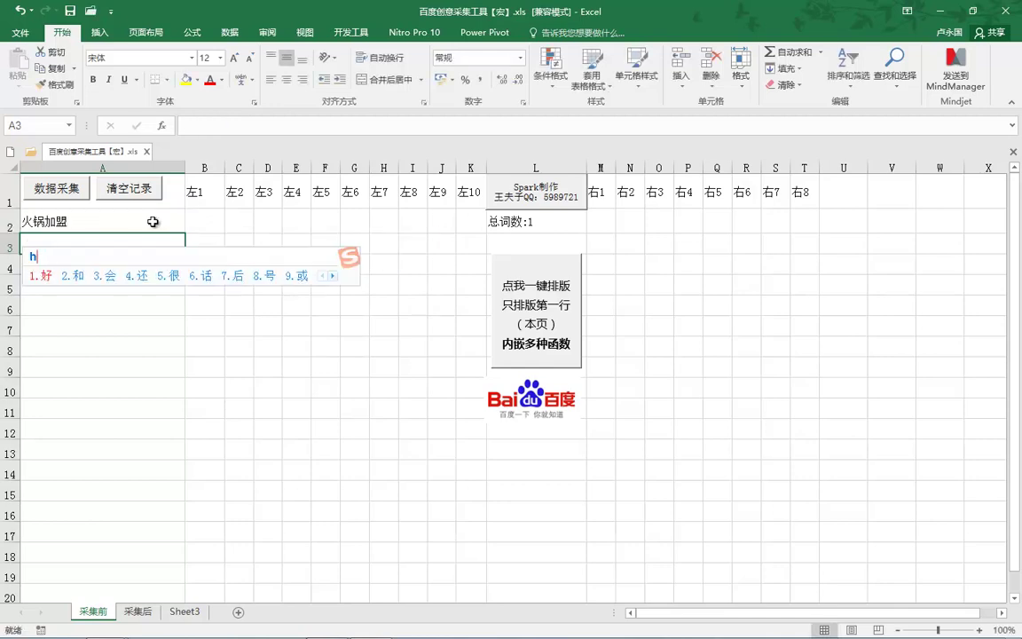
key(space)
text(dian)
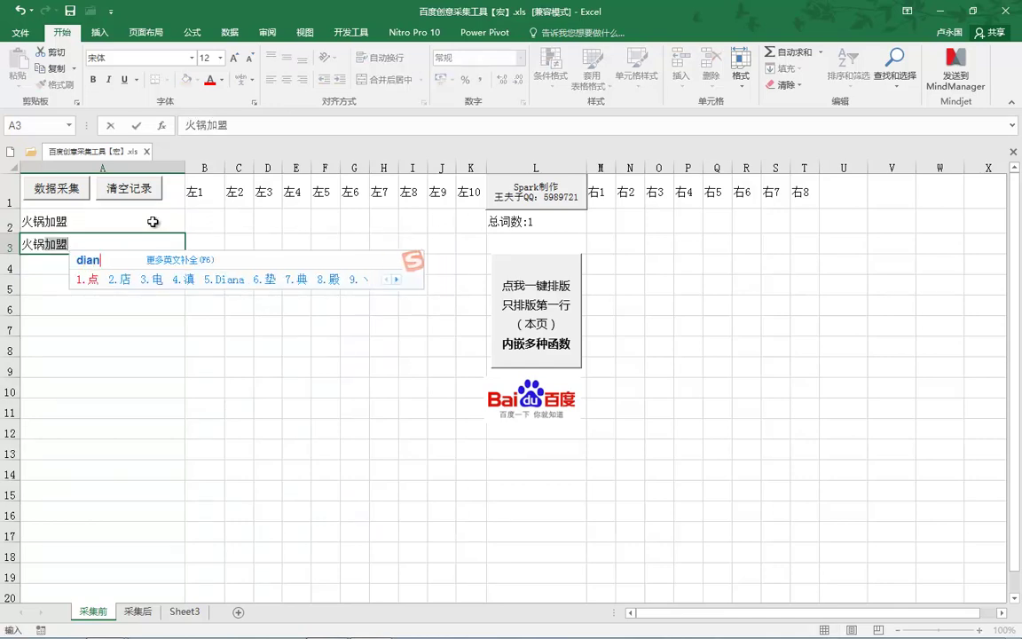
text(2)
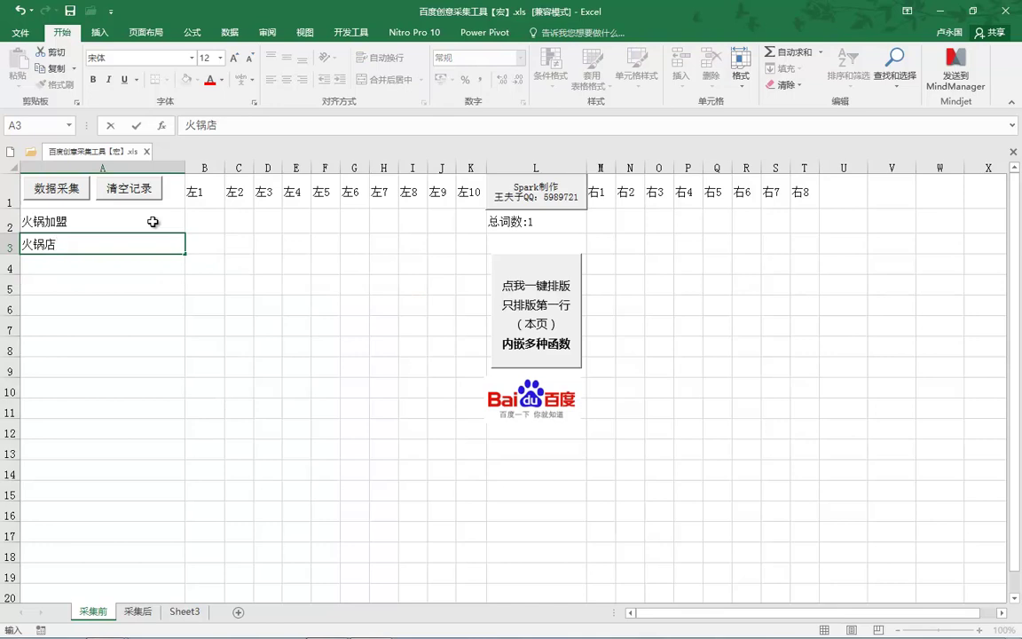
text(jiameng)
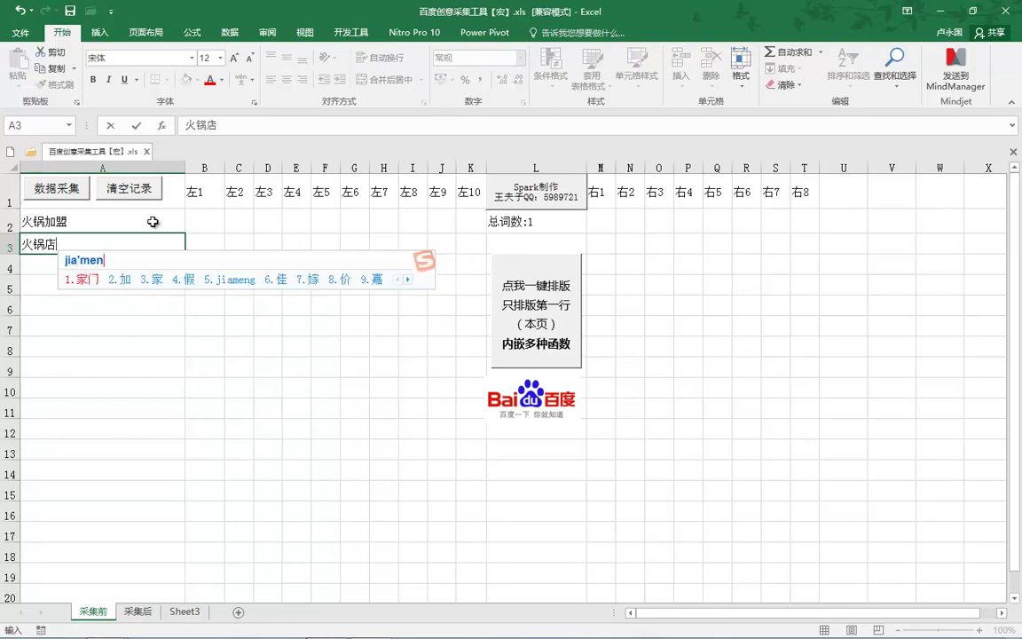
key(space)
key(Return)
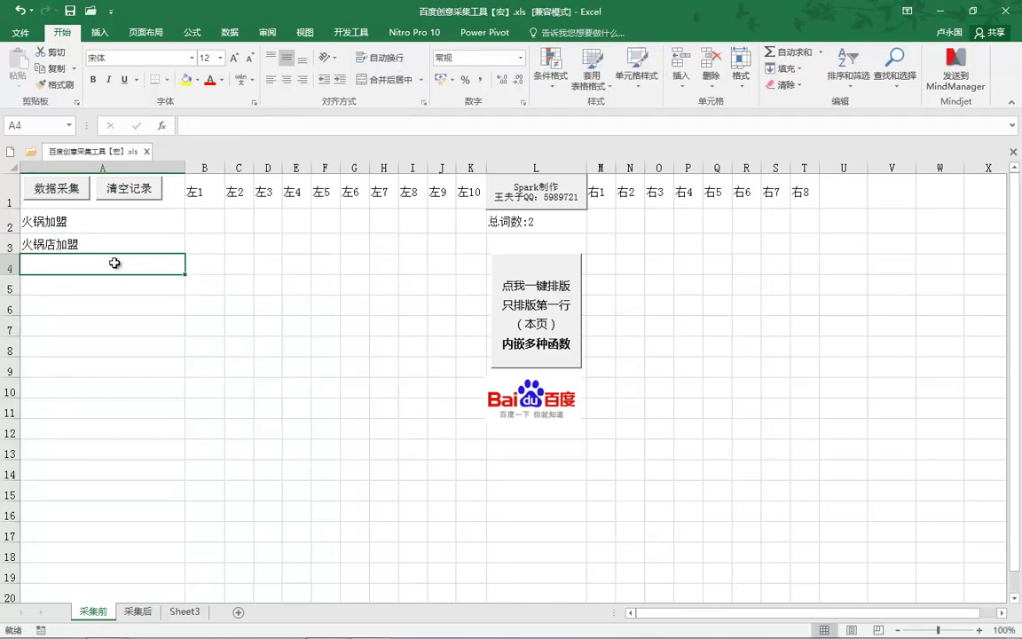
text(huoguo)
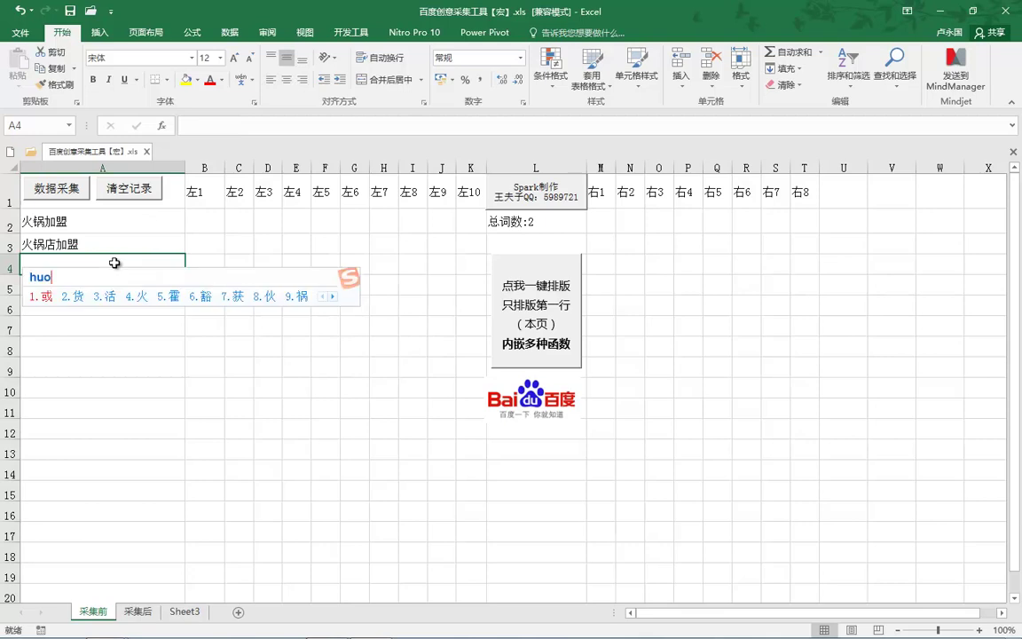
key(space)
text(jiameng)
key(space)
text(shang)
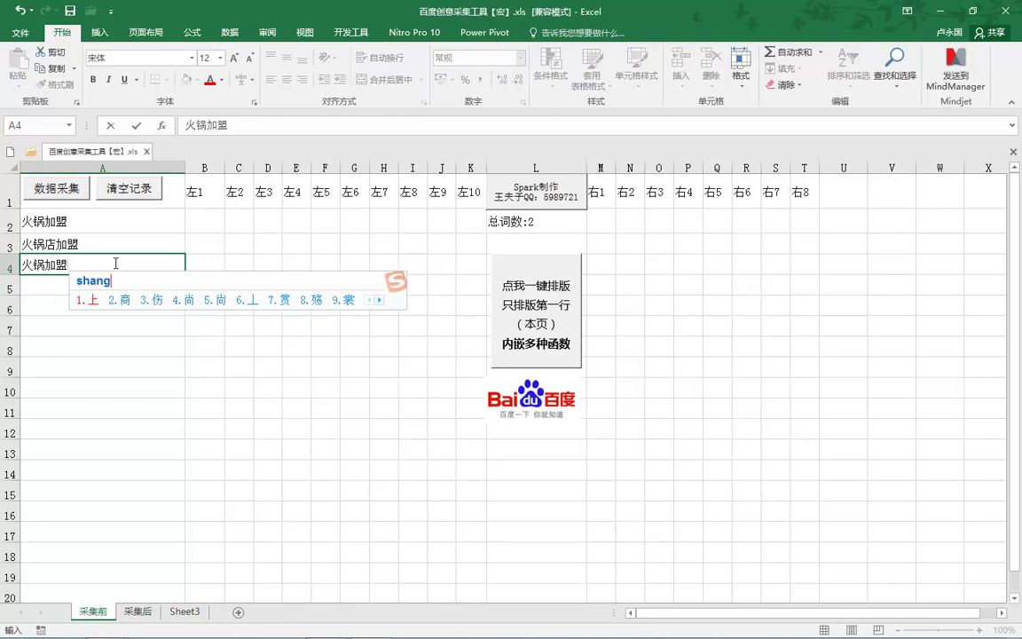
key(space)
text(shang2)
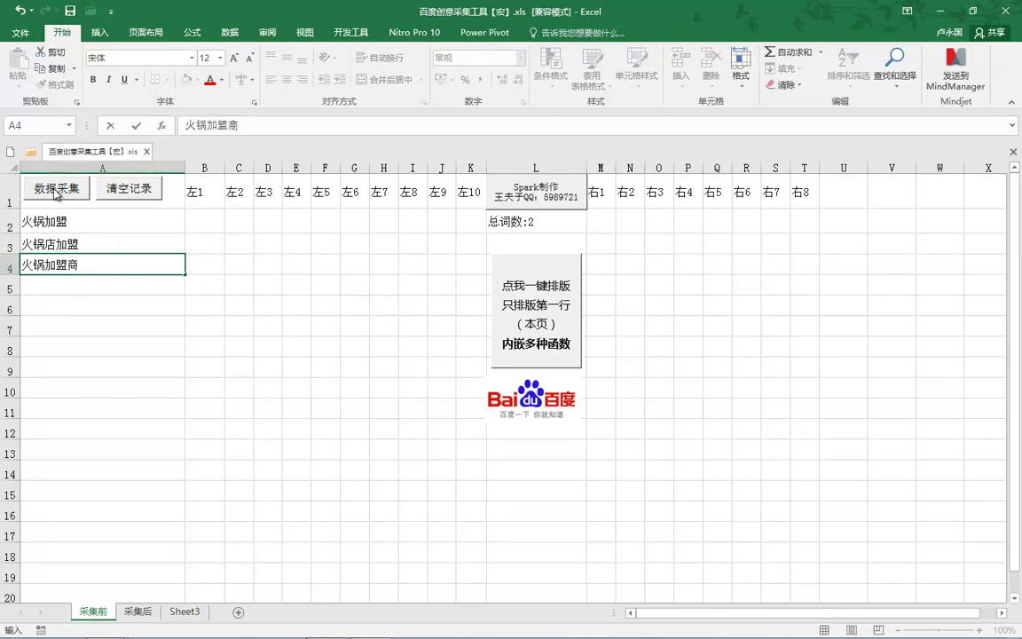
Confirm 火锅加盟商, run 数据采集, and check the results on the 采集后 sheet
click(297, 252)
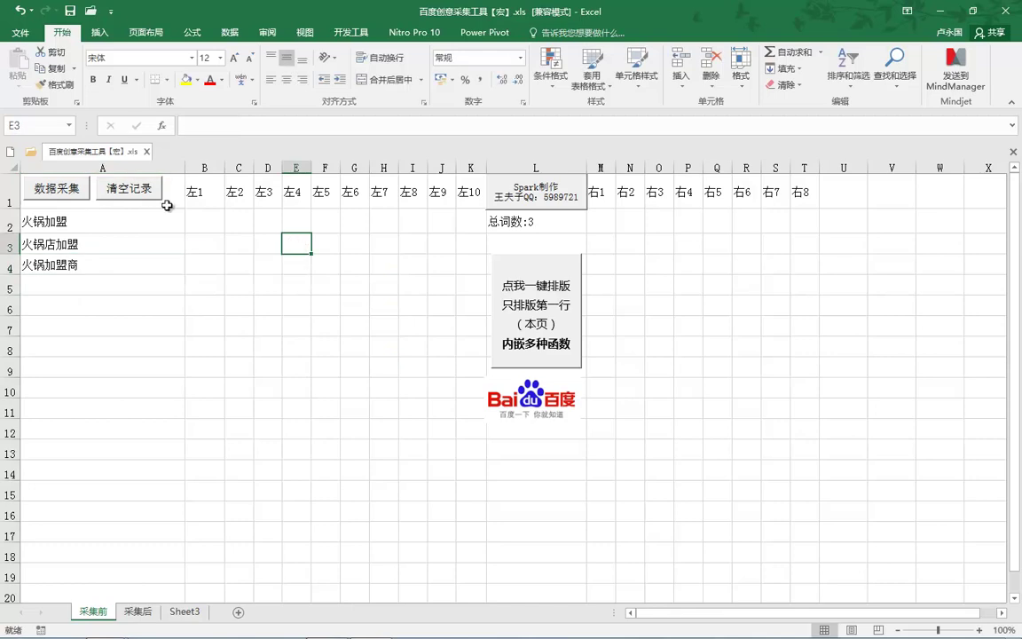
click(66, 190)
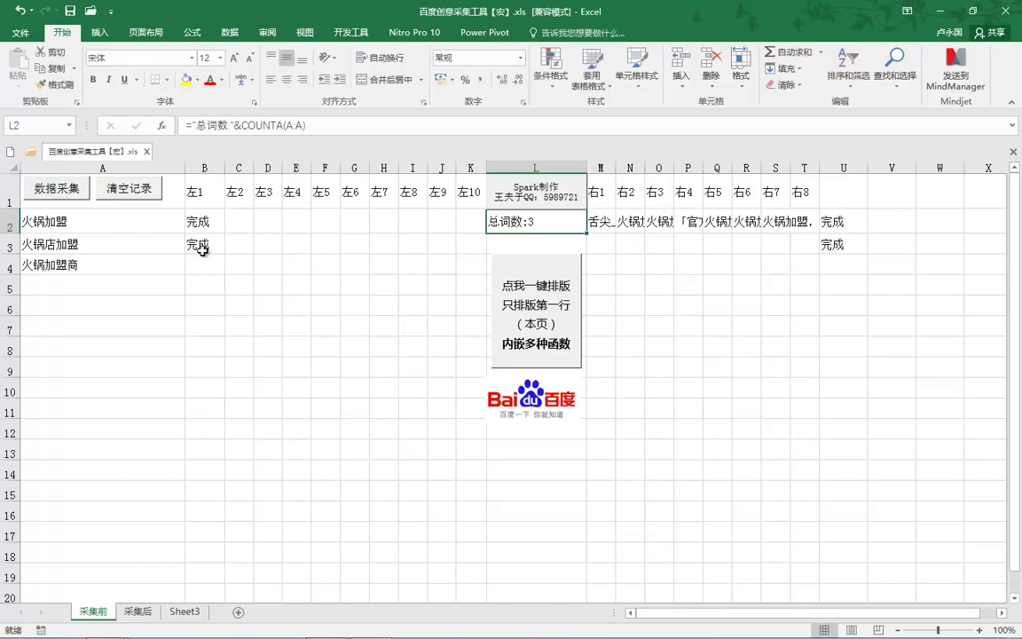
click(137, 611)
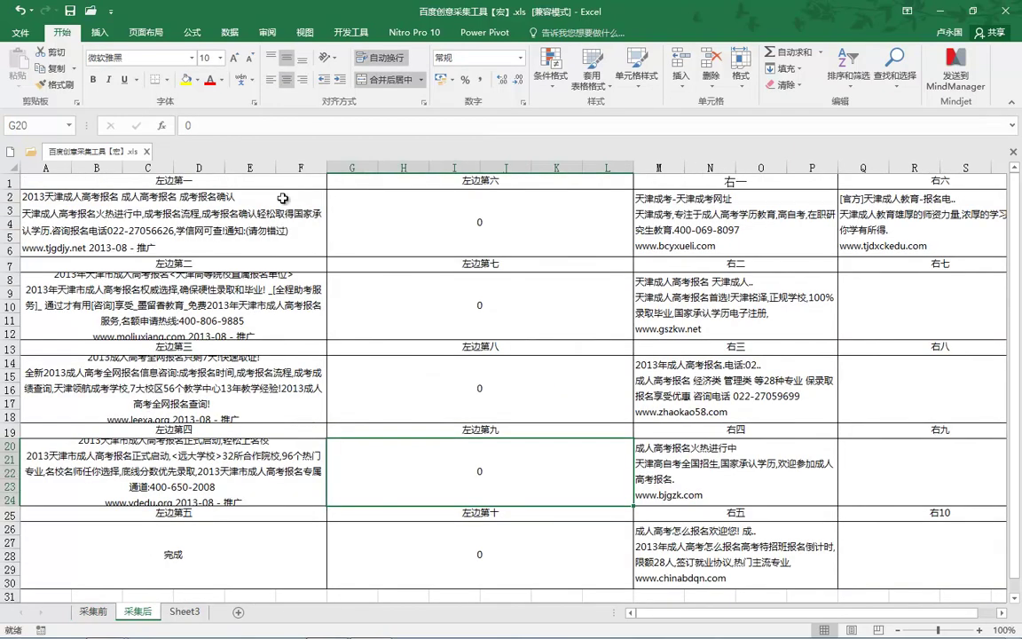
click(93, 611)
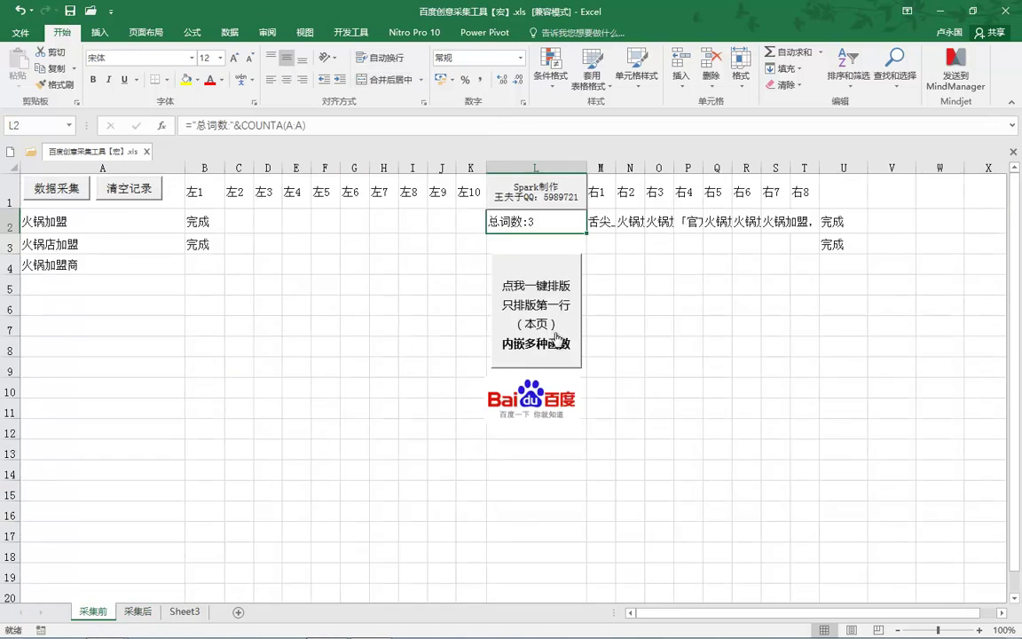
Run 一键排版, end the macro after the 下标越界 error, and return to 采集前
click(532, 279)
click(607, 288)
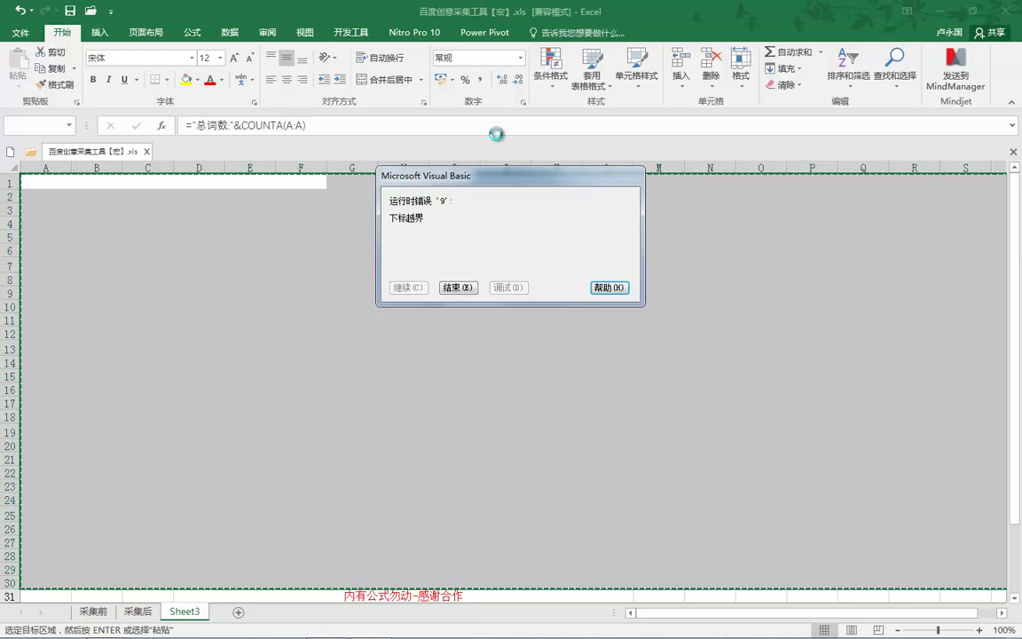
click(1007, 7)
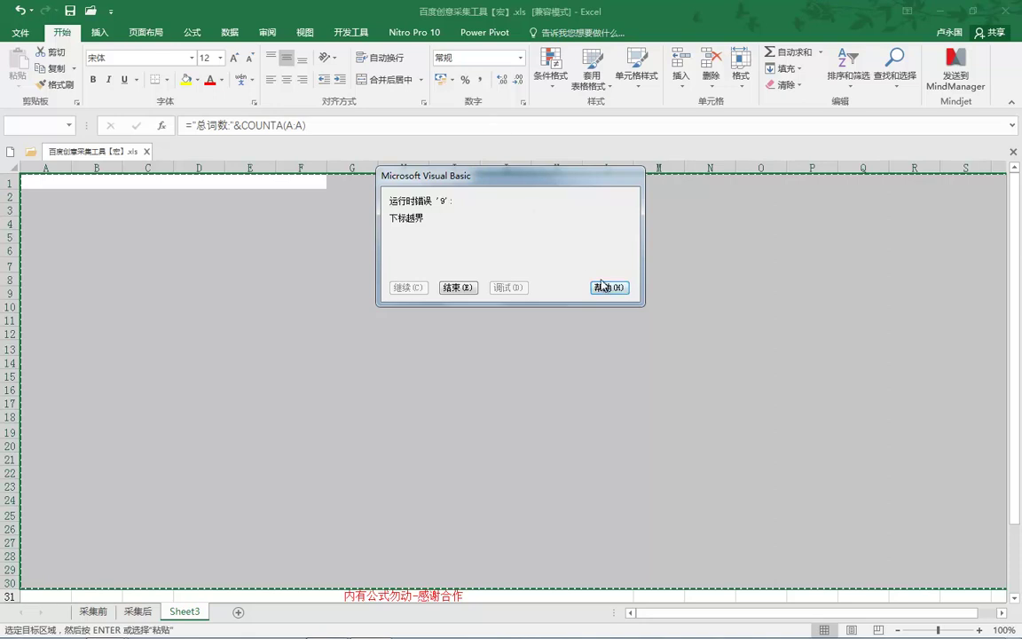
click(458, 287)
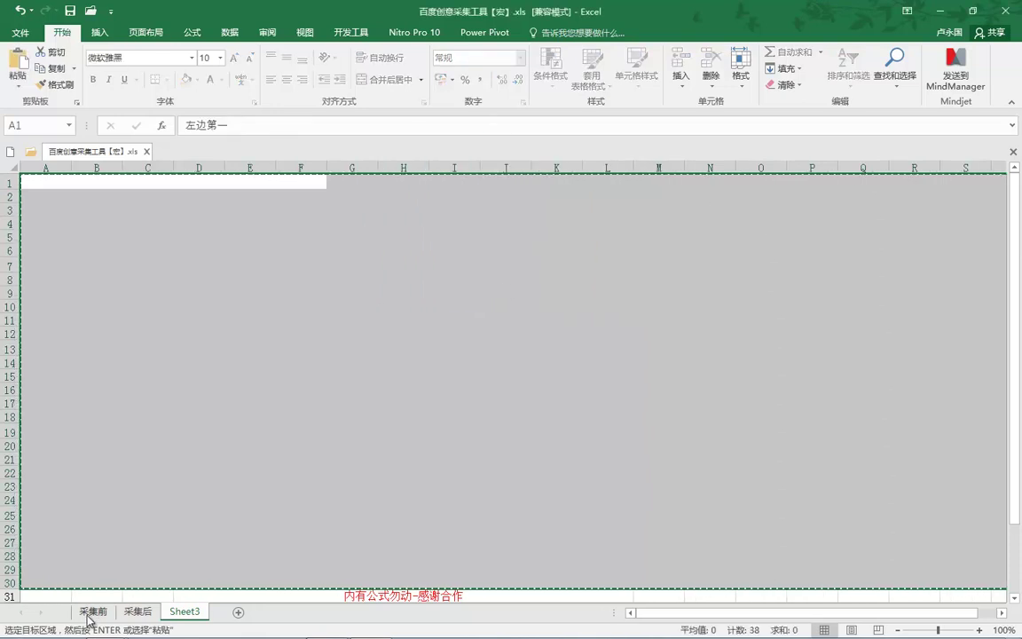
click(91, 611)
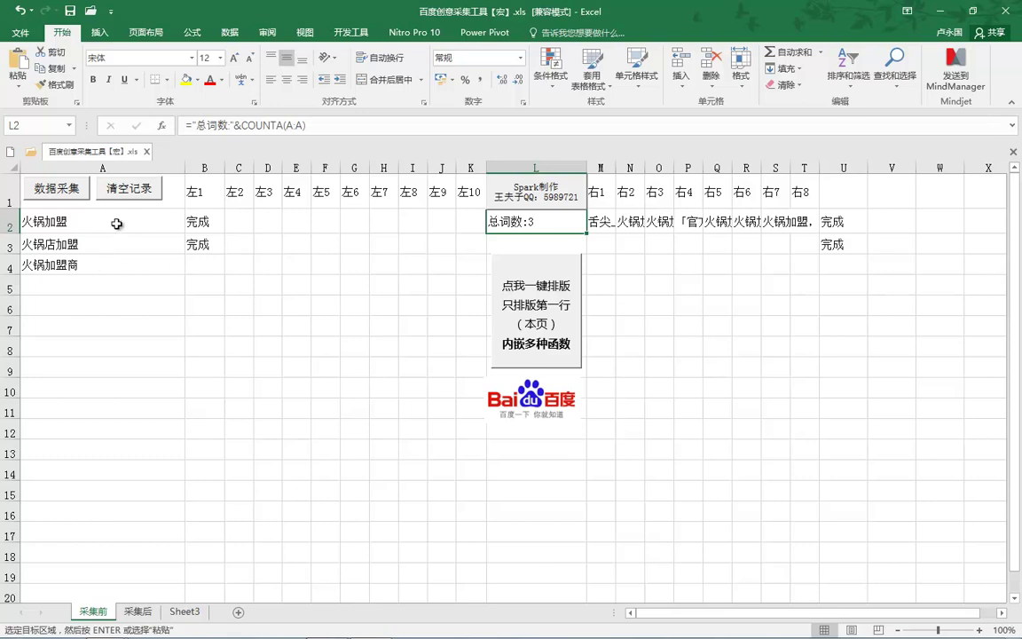
Clear old results, enter SEM, SEM培训 and 竞价学习 in A2–A4, and run 数据采集
click(129, 187)
click(84, 217)
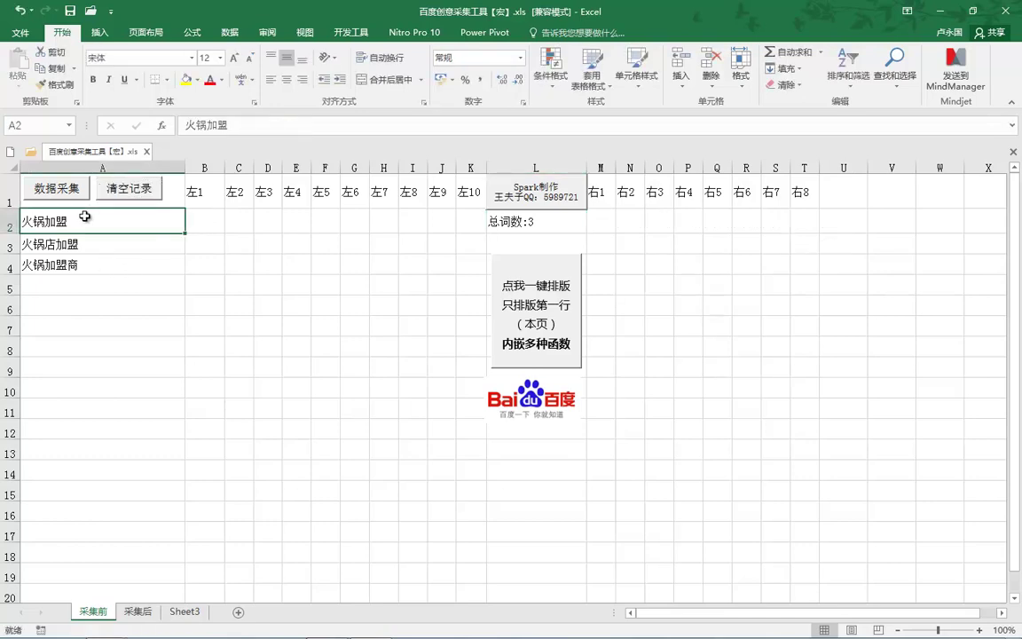
text(SEM)
key(Return)
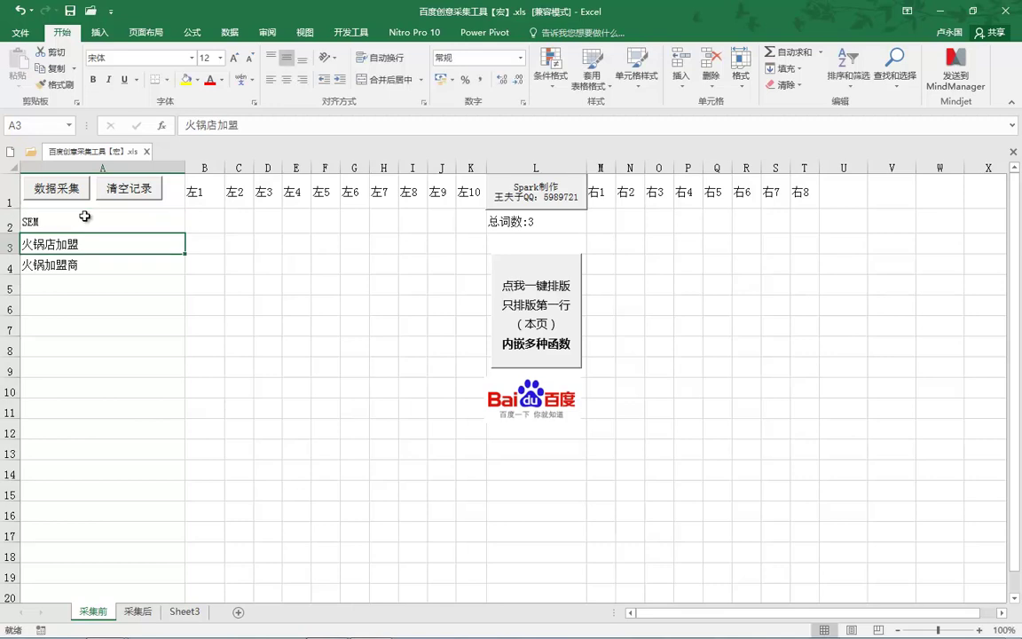
text(SEM培训)
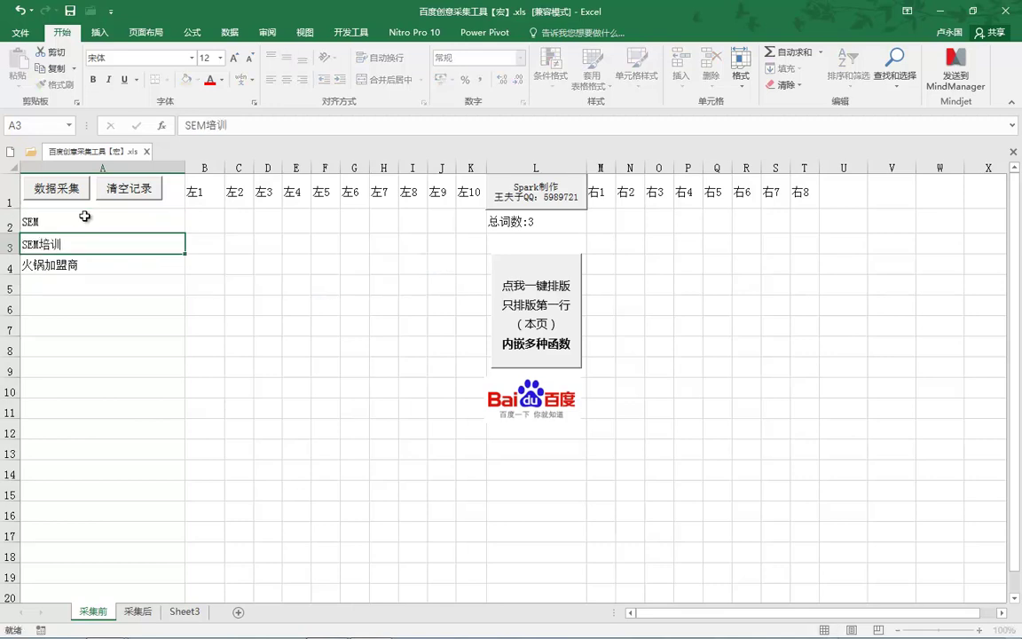
key(Return)
text(竞价学习)
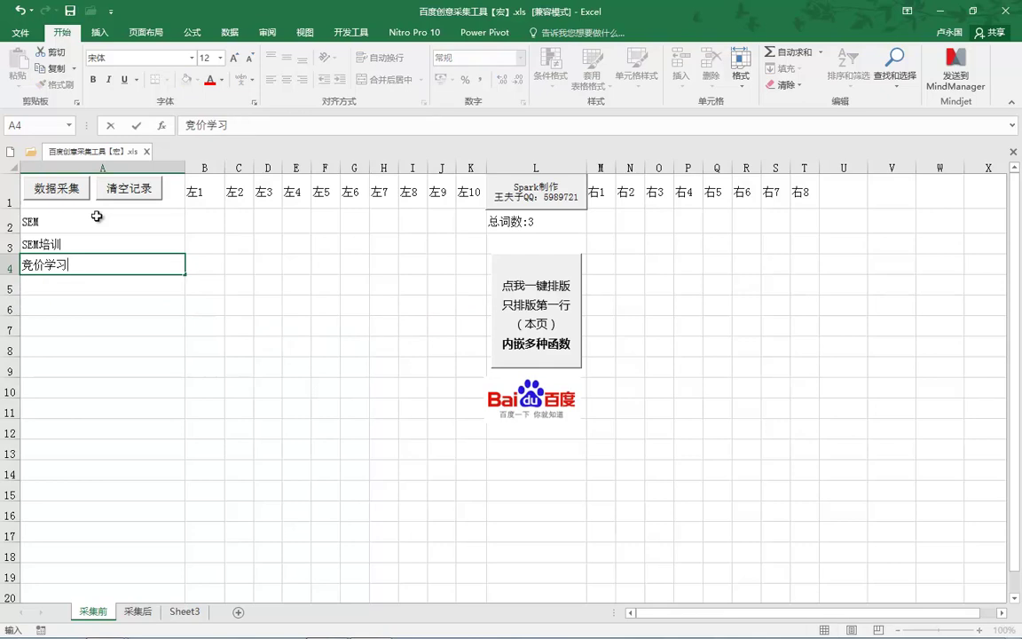
click(76, 198)
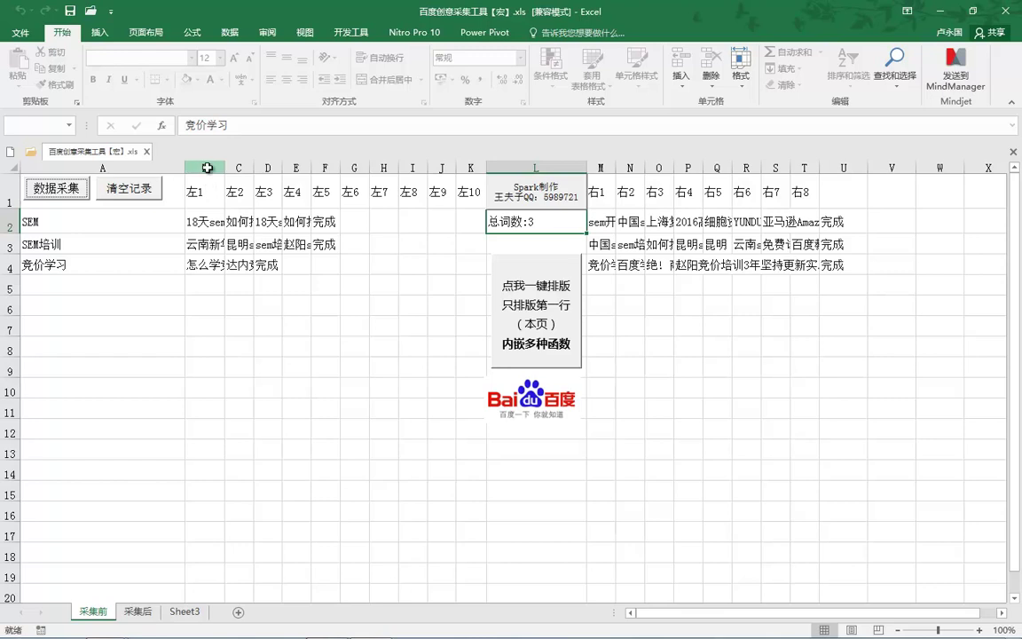
drag(233, 202, 242, 200)
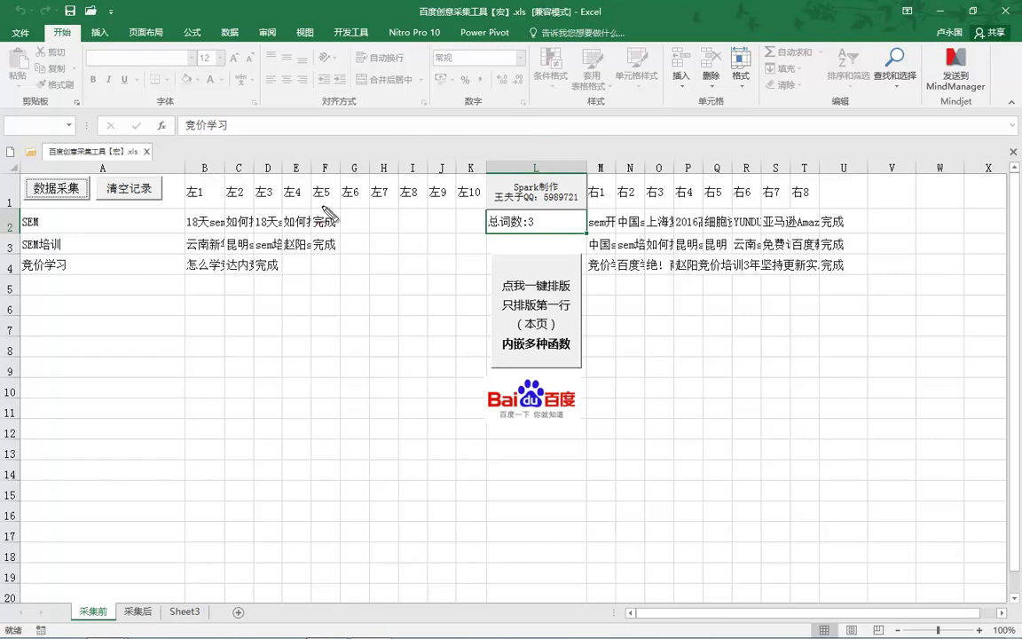
mouse_move(298, 177)
mouse_down()
mouse_move(307, 175)
mouse_move(316, 296)
mouse_up()
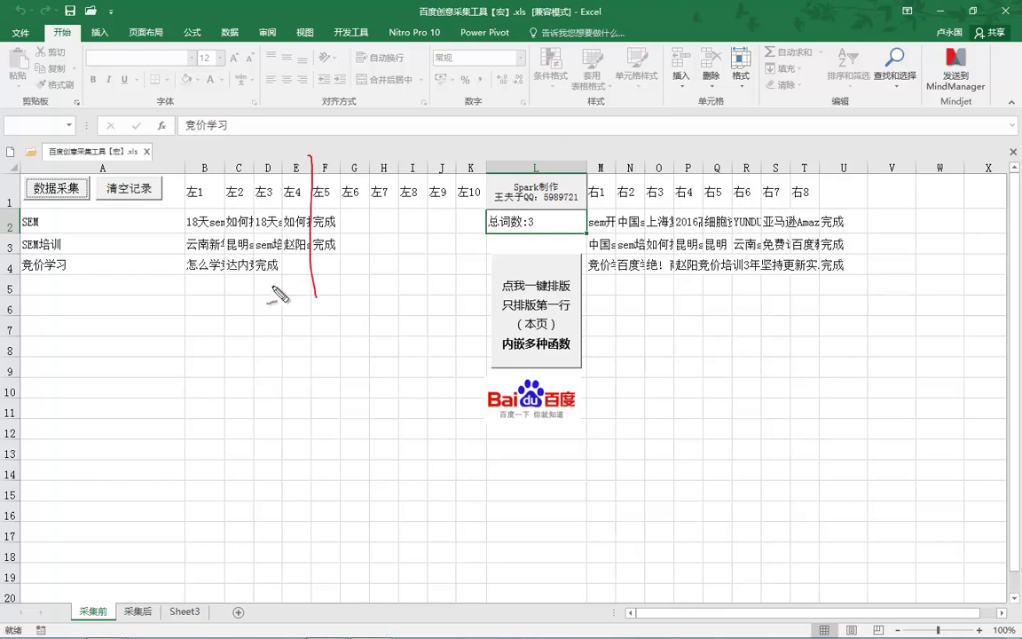
drag(251, 277, 274, 259)
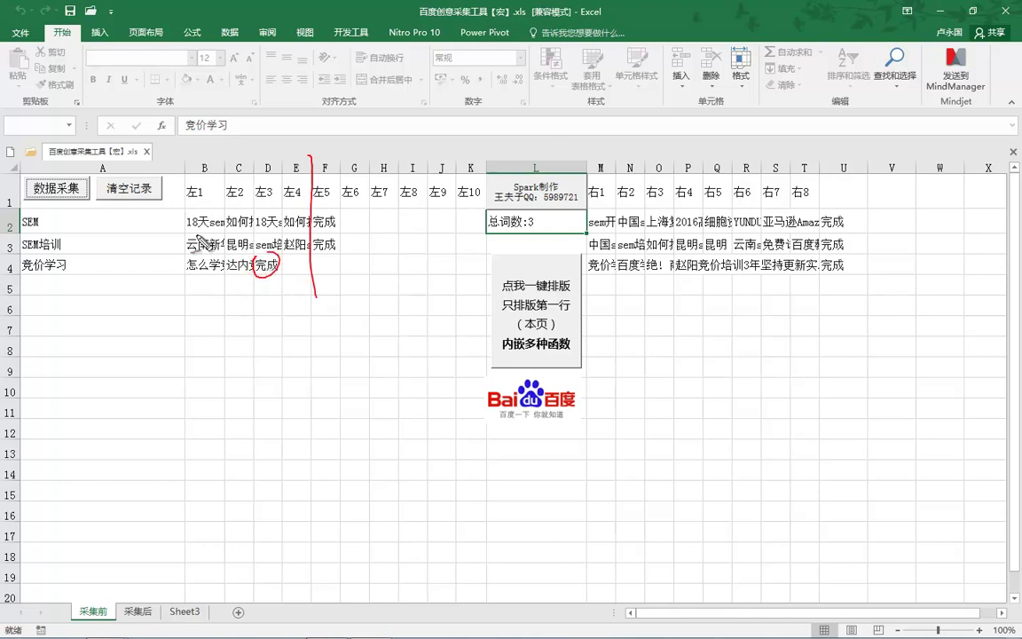
mouse_move(271, 308)
mouse_down()
mouse_move(264, 336)
mouse_move(287, 337)
mouse_up()
mouse_move(339, 302)
mouse_down()
mouse_move(359, 313)
mouse_move(343, 364)
mouse_up()
drag(415, 251, 383, 293)
drag(394, 276, 433, 306)
mouse_move(406, 293)
mouse_down()
mouse_move(406, 355)
mouse_move(381, 339)
mouse_up()
drag(410, 321, 435, 339)
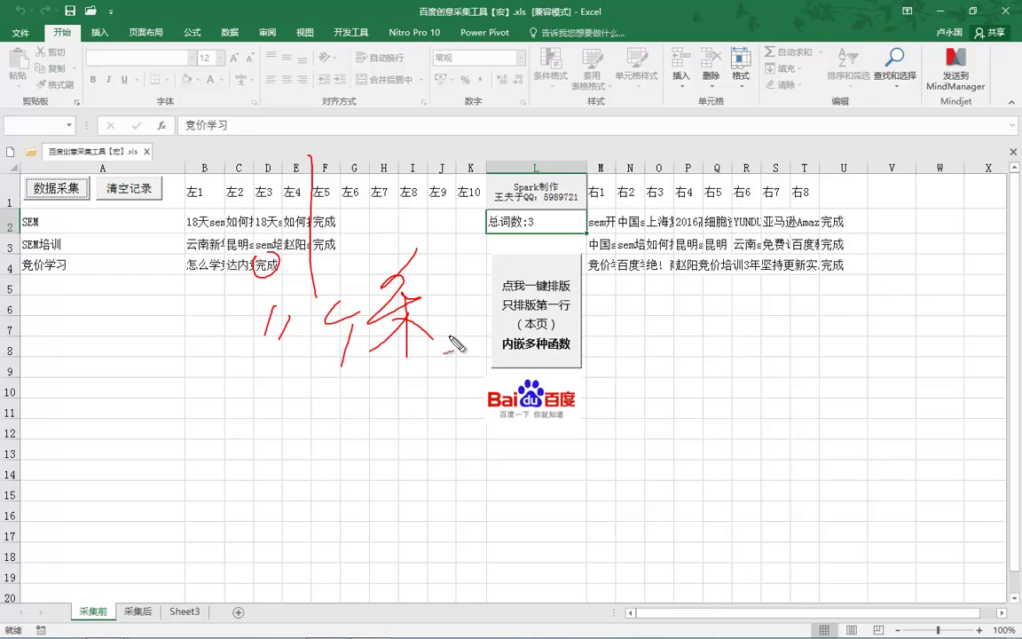
drag(825, 166, 823, 326)
mouse_move(850, 214)
mouse_down()
mouse_move(831, 242)
mouse_move(852, 250)
mouse_up()
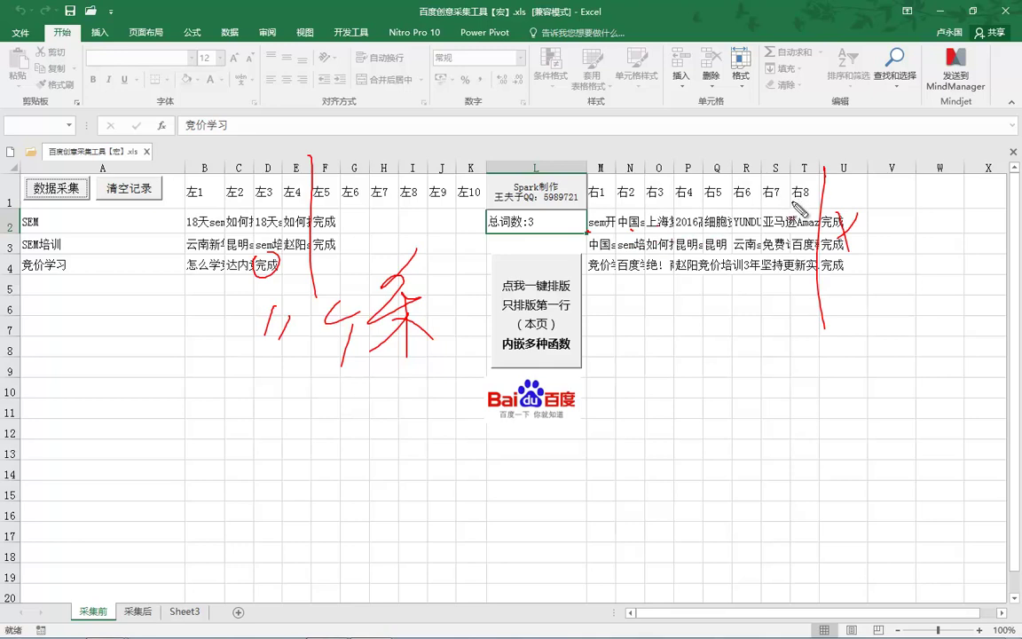
mouse_move(632, 322)
mouse_down()
mouse_move(642, 335)
mouse_move(707, 305)
mouse_up()
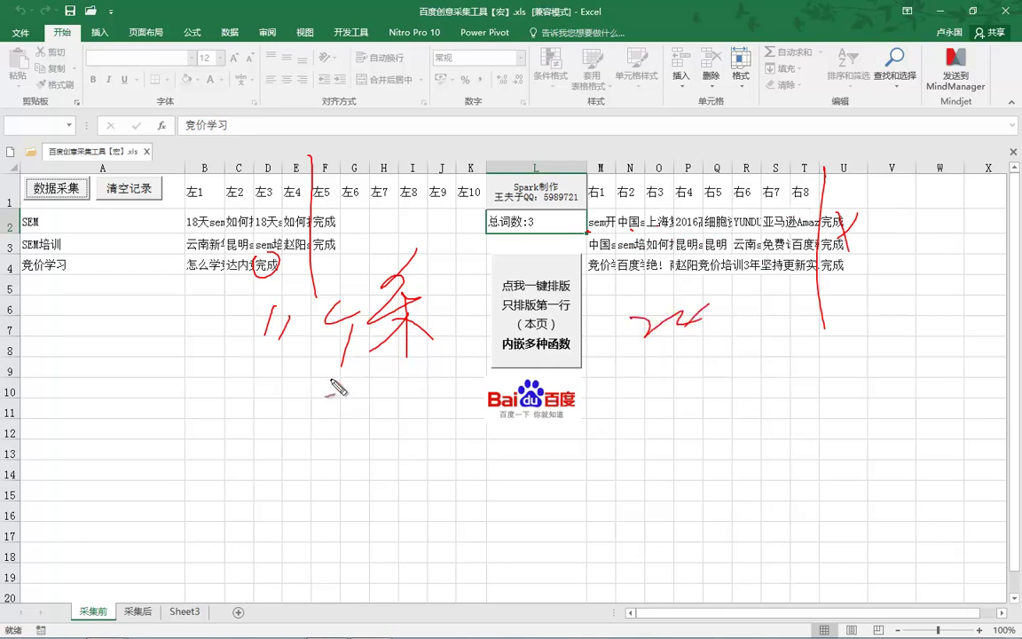
drag(307, 428, 327, 445)
drag(330, 424, 358, 443)
drag(392, 390, 406, 476)
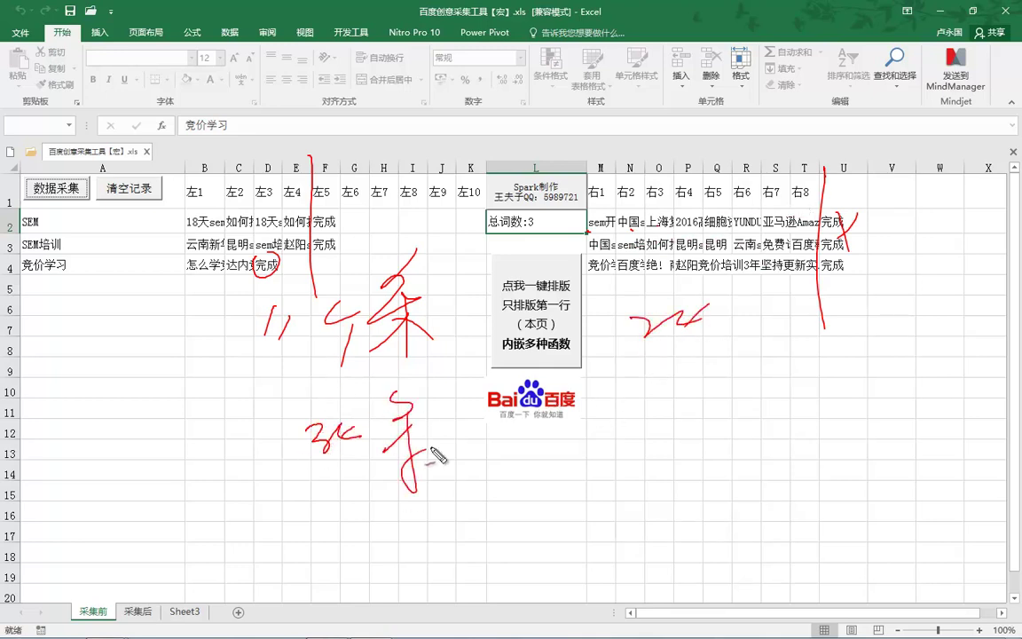
drag(335, 424, 342, 448)
mouse_move(447, 463)
mouse_down()
mouse_move(467, 433)
mouse_move(529, 450)
mouse_move(604, 407)
mouse_move(624, 428)
mouse_move(635, 499)
mouse_up()
click(665, 469)
mouse_move(748, 377)
mouse_down()
mouse_move(772, 399)
mouse_move(698, 519)
mouse_up()
drag(755, 473, 779, 460)
mouse_move(807, 401)
mouse_down()
mouse_move(810, 433)
mouse_move(839, 419)
mouse_move(848, 431)
mouse_up()
drag(821, 429, 812, 470)
drag(840, 427, 845, 477)
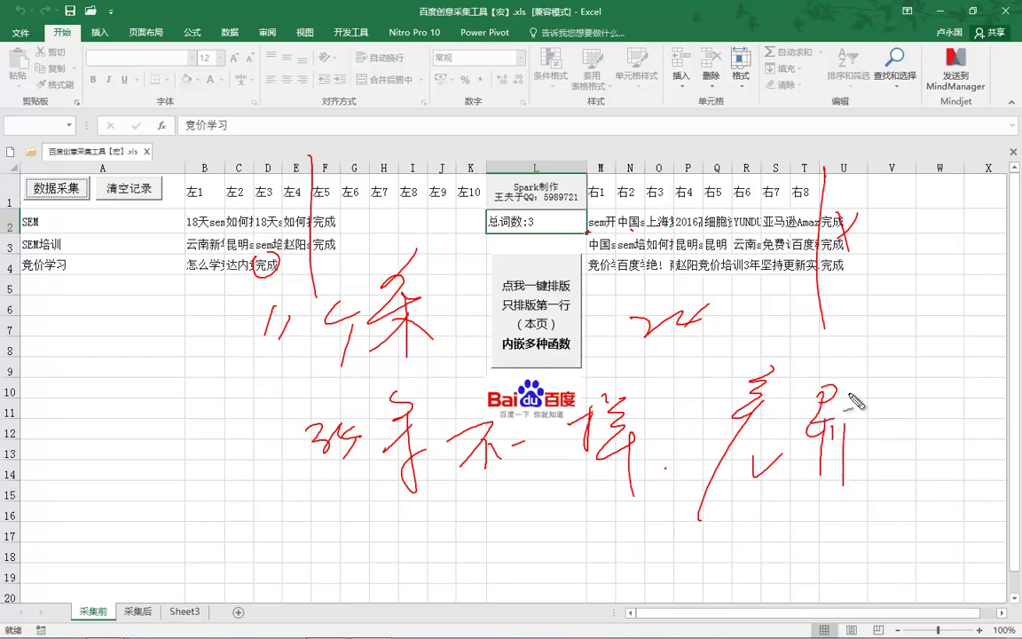
key(Escape)
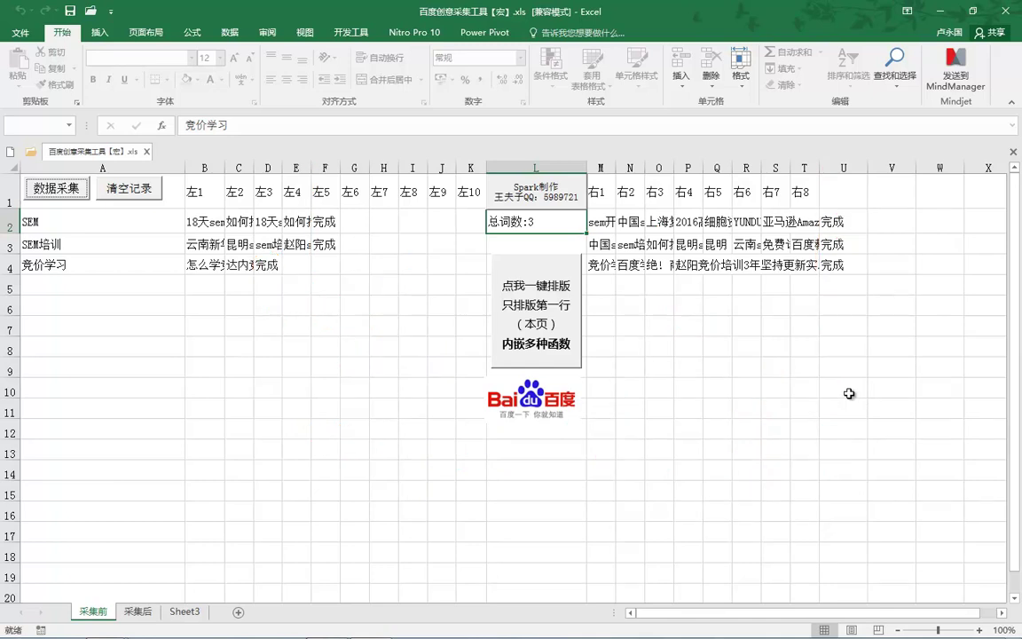
Copy creatives B2:G5 into a new Sheet1, pasted as values with source formatting
drag(193, 215, 358, 285)
key(ctrl+c)
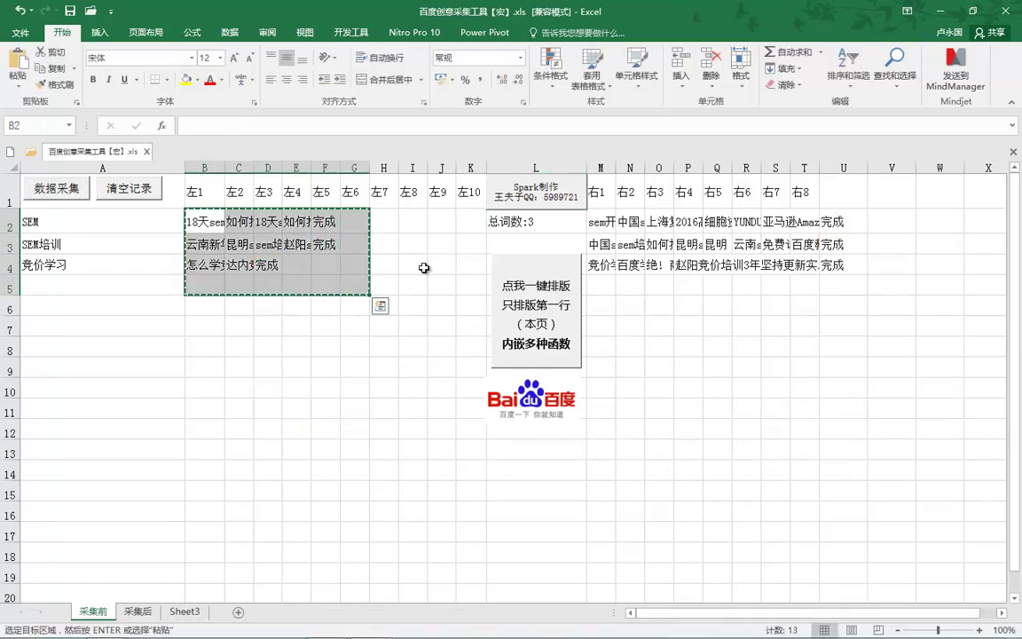
click(237, 611)
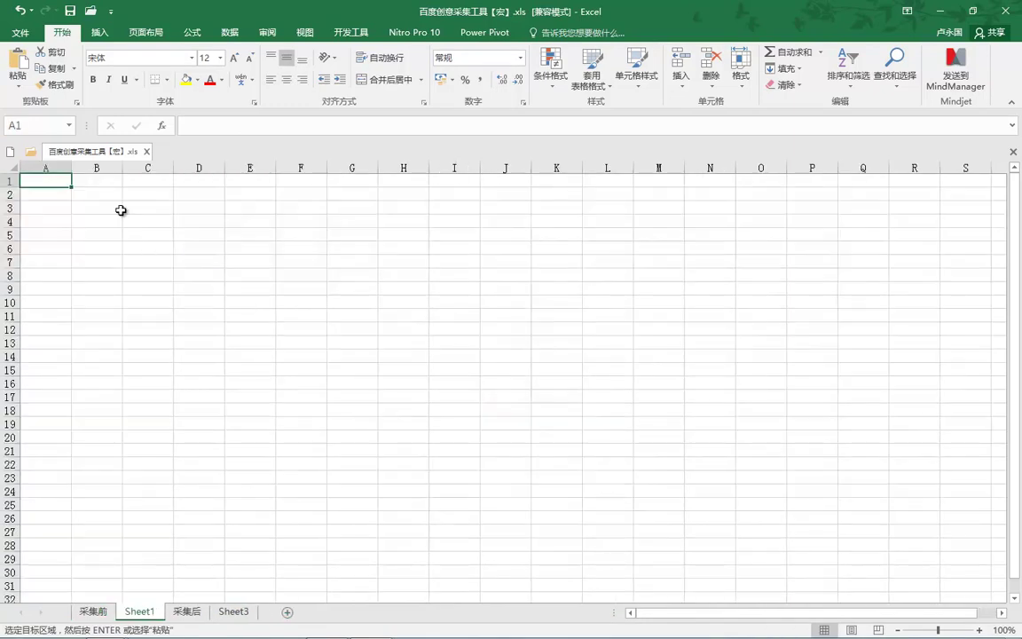
key(ctrl+v)
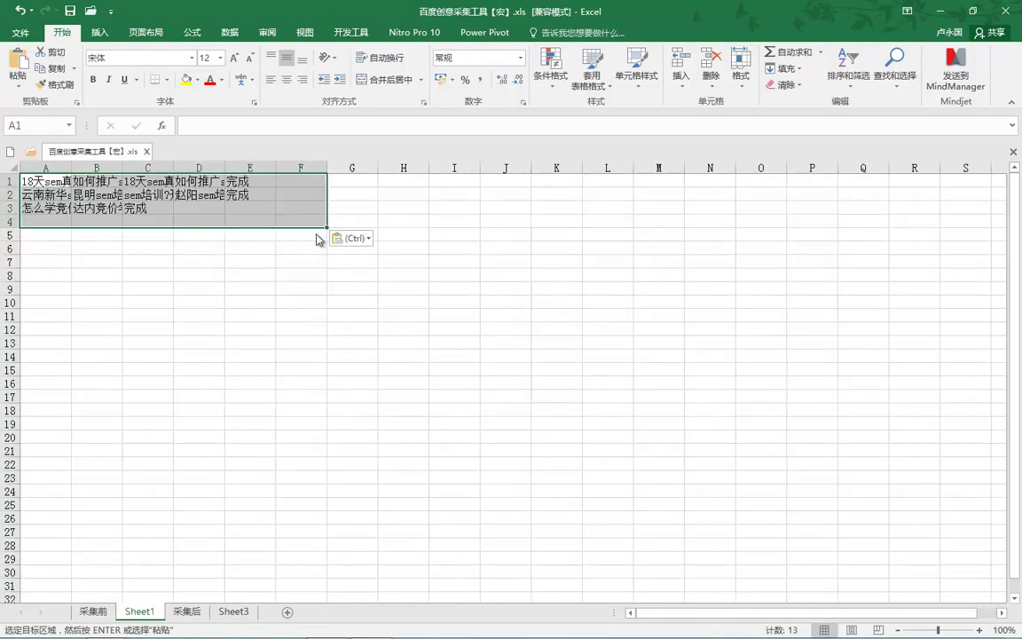
click(338, 238)
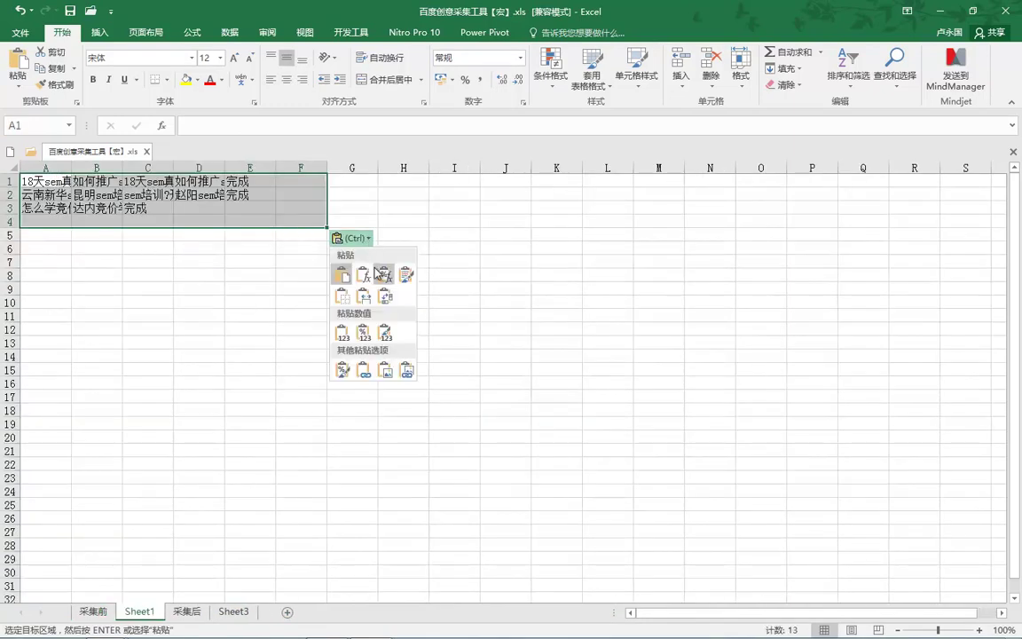
click(388, 334)
click(497, 302)
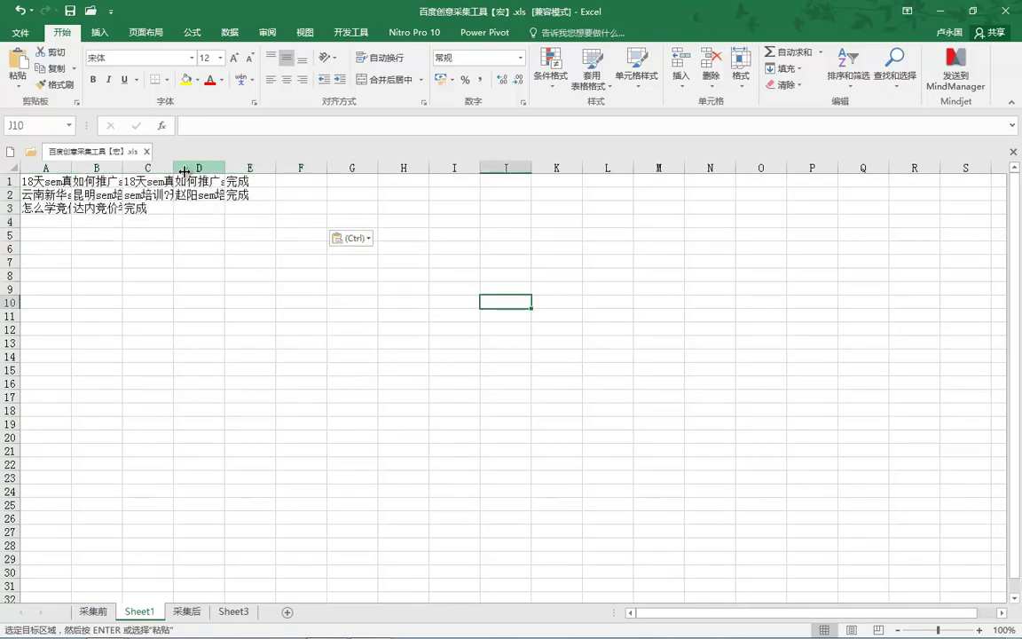
Widen column A to show the full ad text and switch to the browser
drag(70, 167, 797, 166)
click(497, 167)
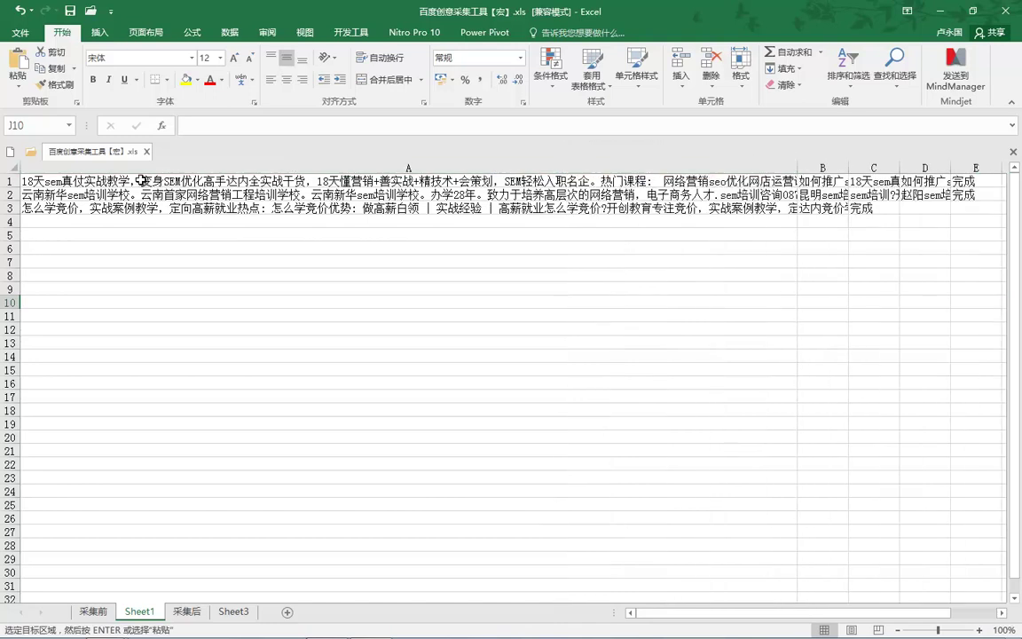
click(53, 181)
mouse_move(304, 632)
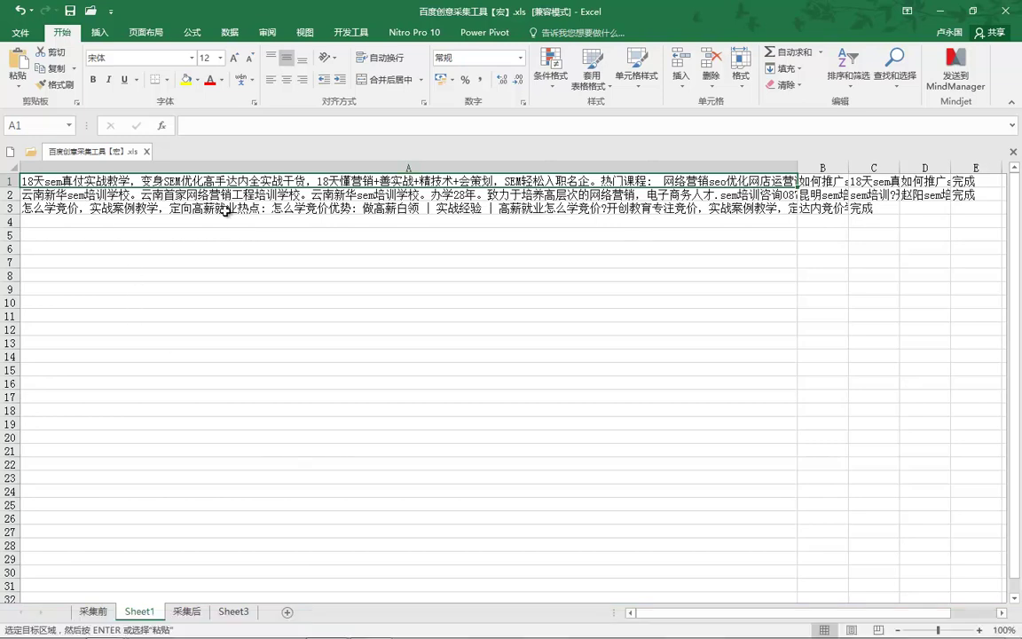
click(246, 626)
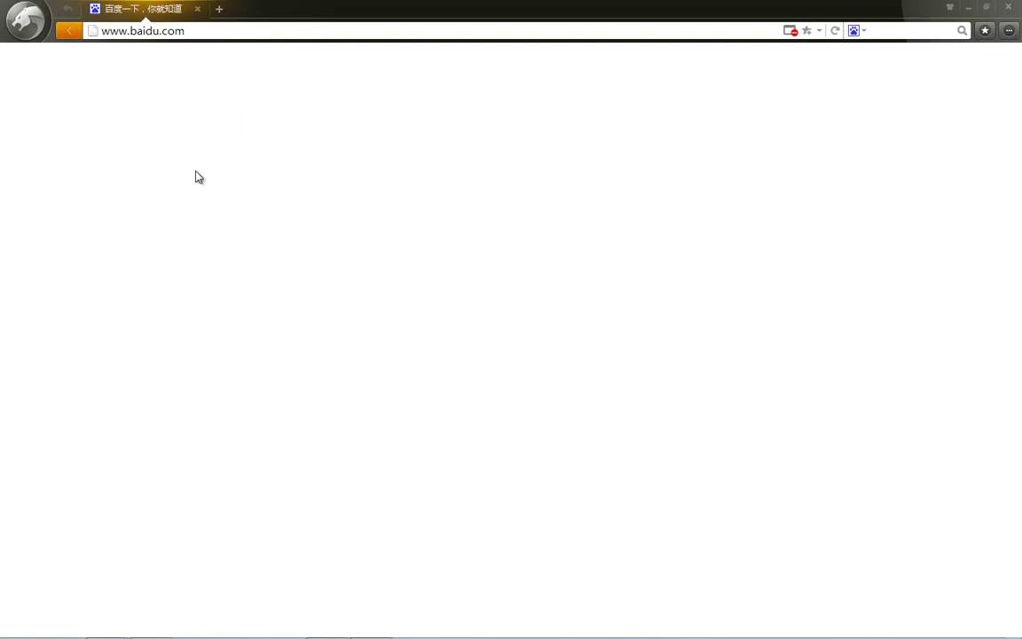
click(324, 256)
text(SEM)
key(Return)
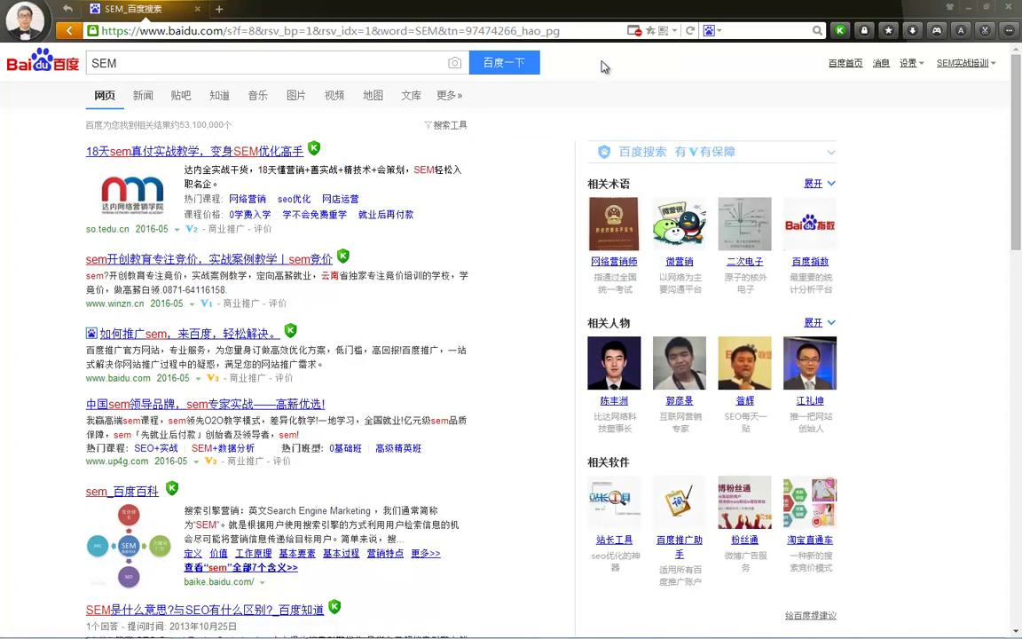
click(1015, 9)
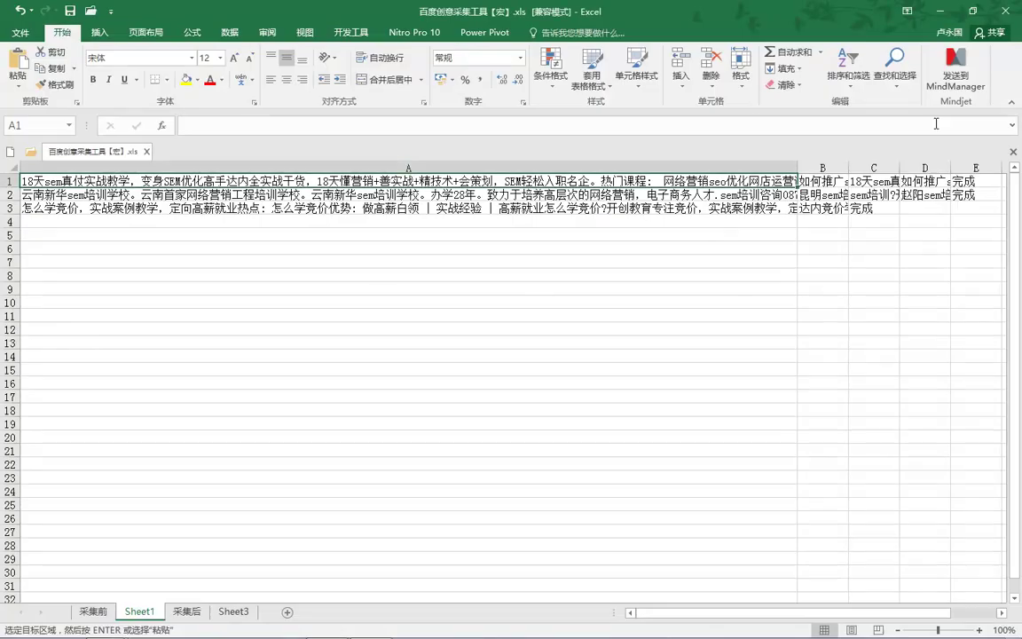
Close Excel without saving and delete the Excel and ZIP files from the desktop
click(1005, 10)
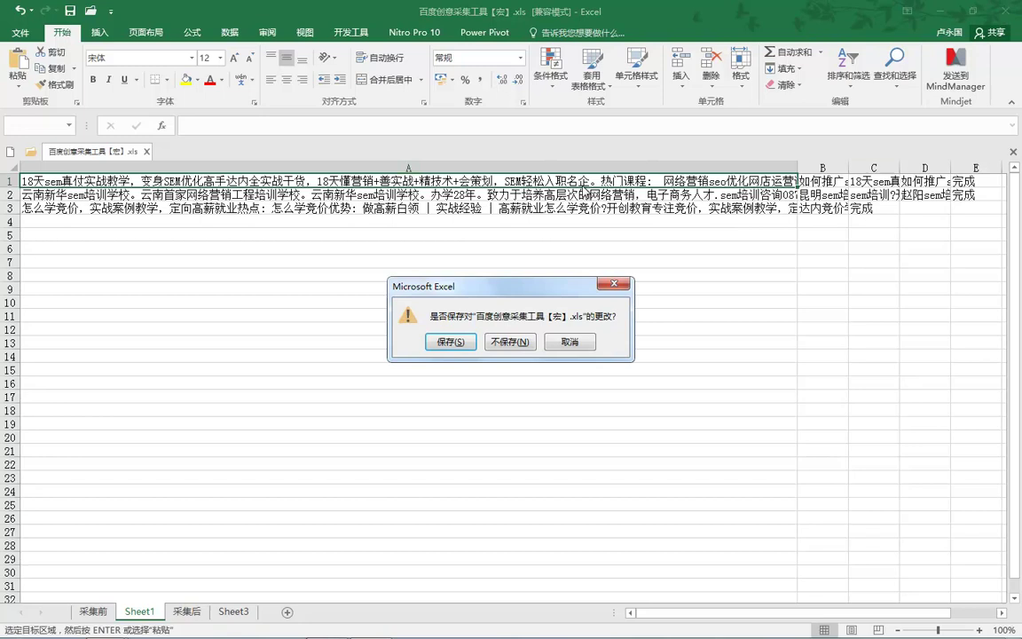
click(527, 344)
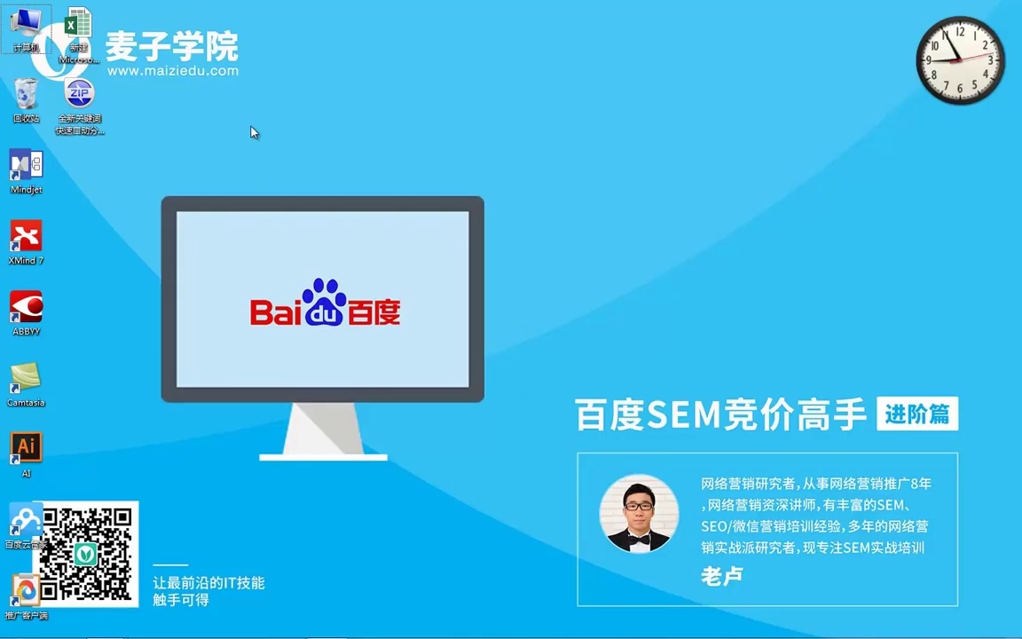
drag(111, 17, 53, 170)
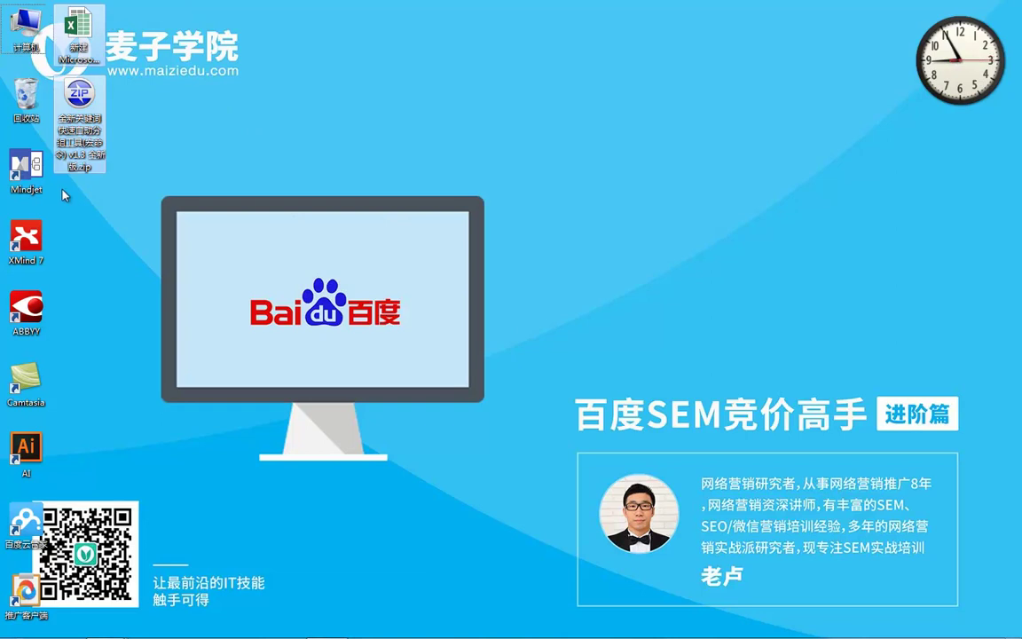
key(Delete)
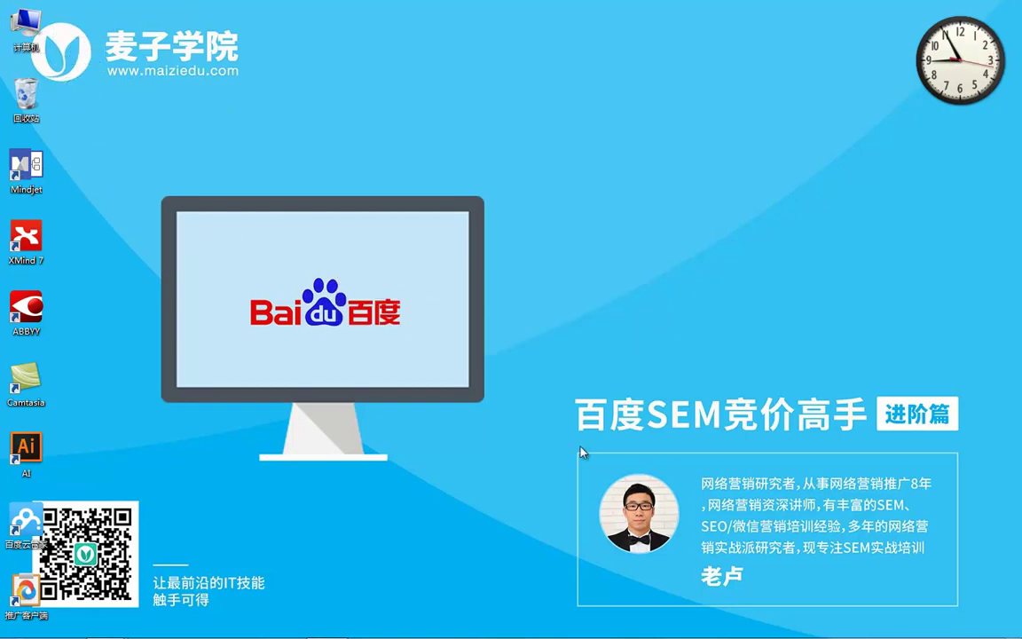
Bring PowerPoint back and show the closing slide 5
mouse_move(592, 635)
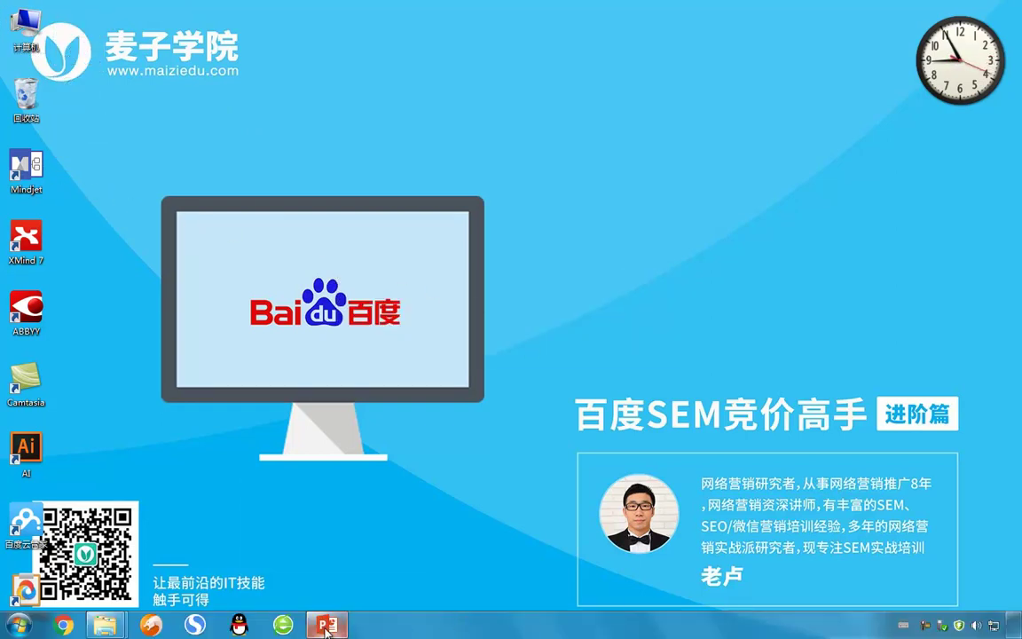
click(327, 625)
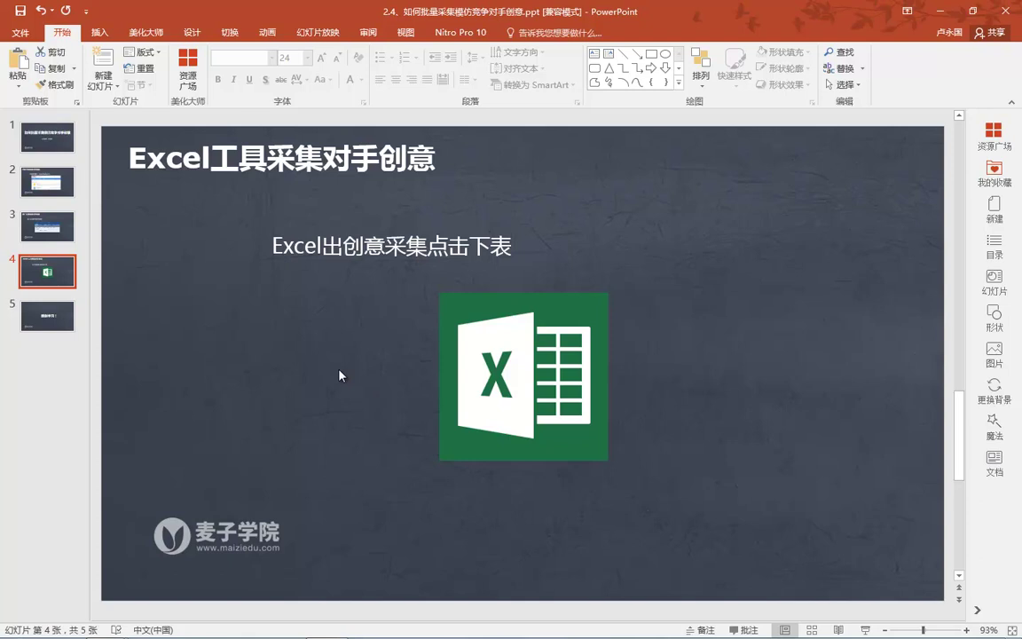
click(52, 320)
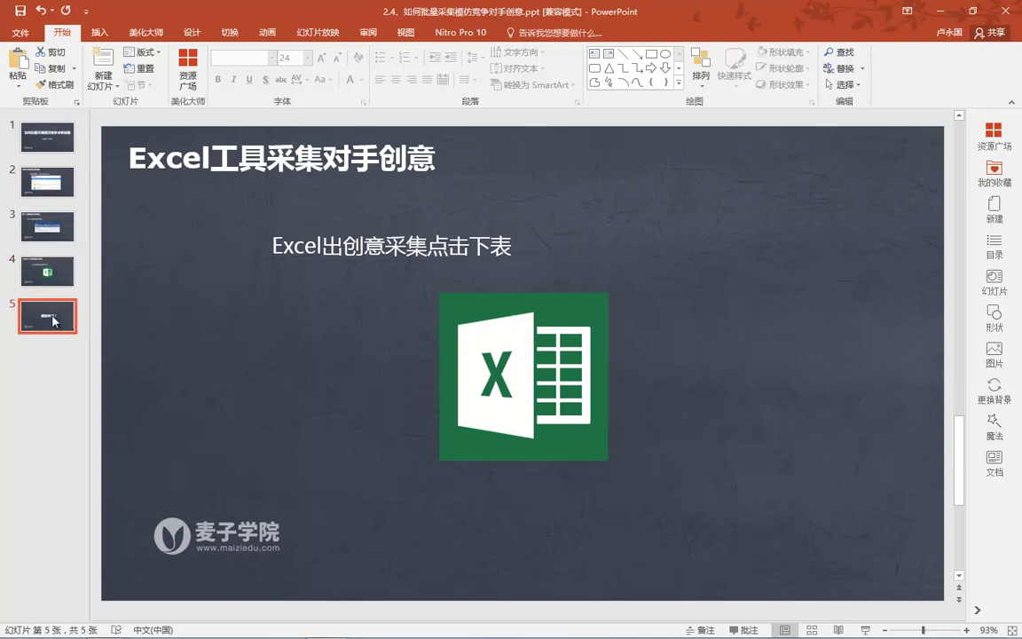